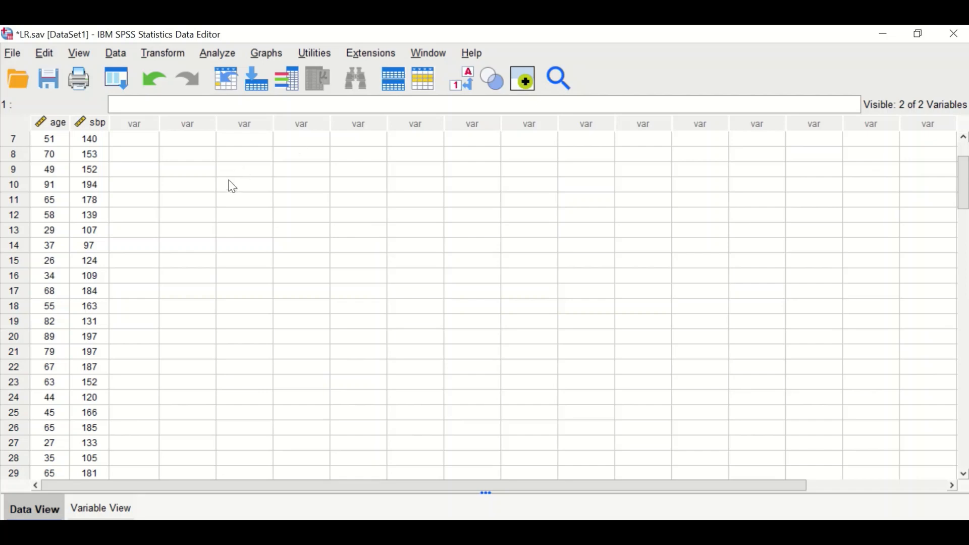
Set up a linear regression with sbp as the dependent variable and age as the independent variable
{"action": "left_click", "coordinate": [225, 54]}
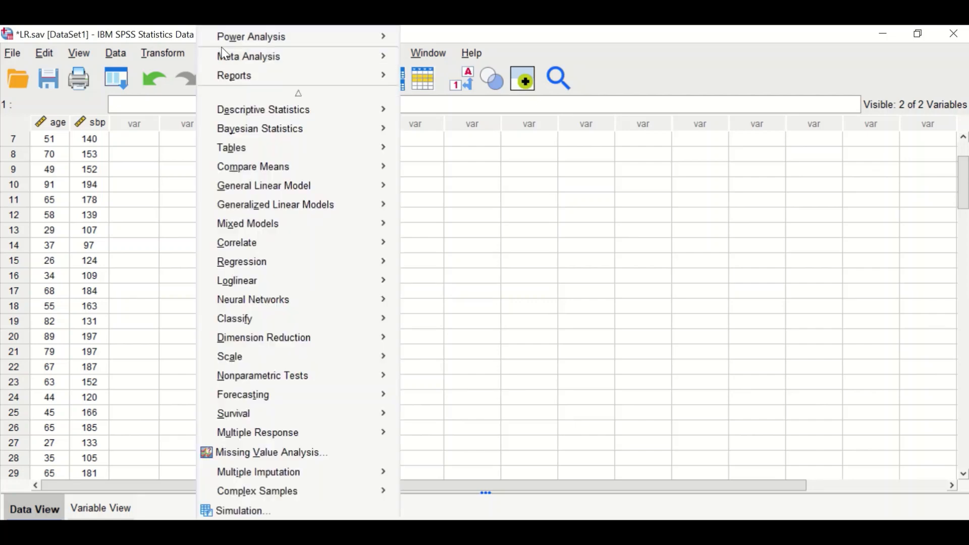
{"action": "mouse_move", "coordinate": [231, 268]}
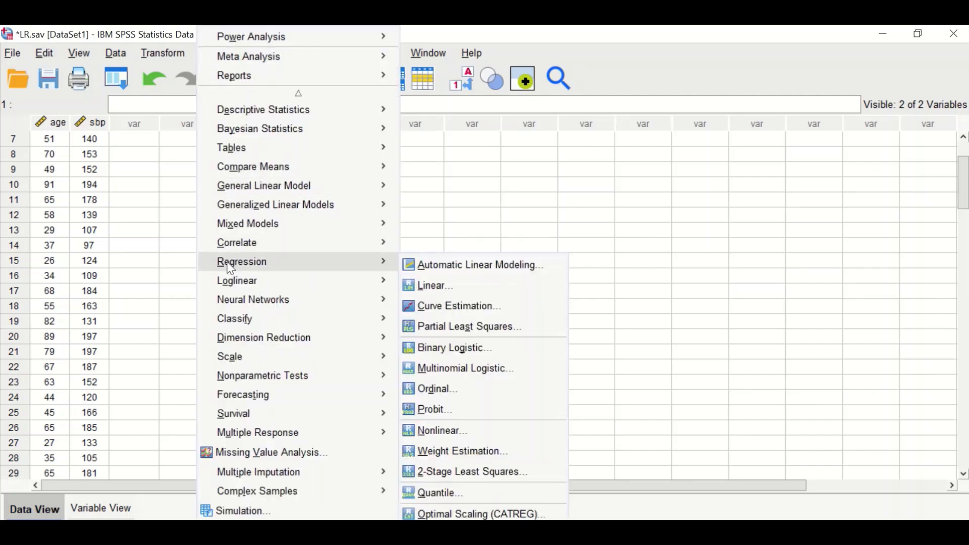
{"action": "left_click", "coordinate": [448, 295]}
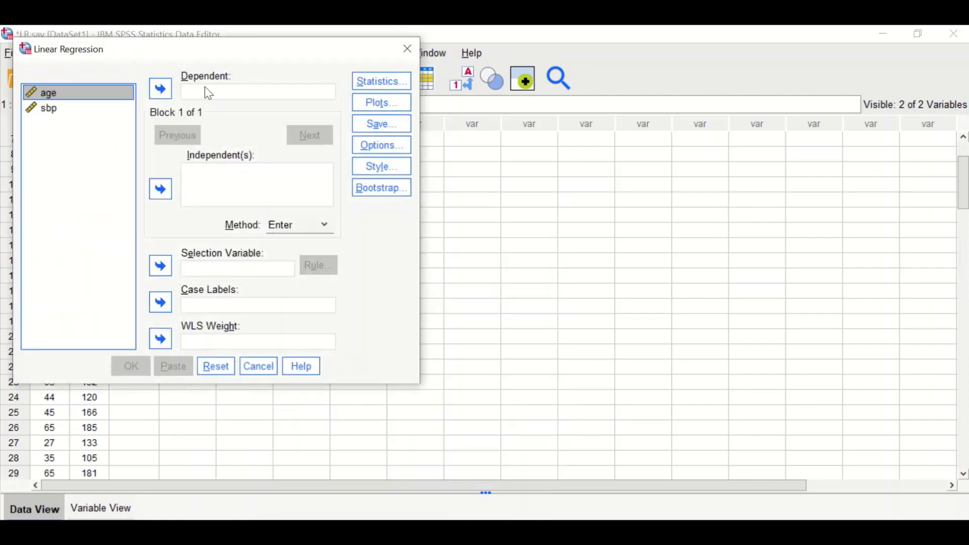
{"action": "left_click_drag", "start_coordinate": [232, 56], "coordinate": [220, 45]}
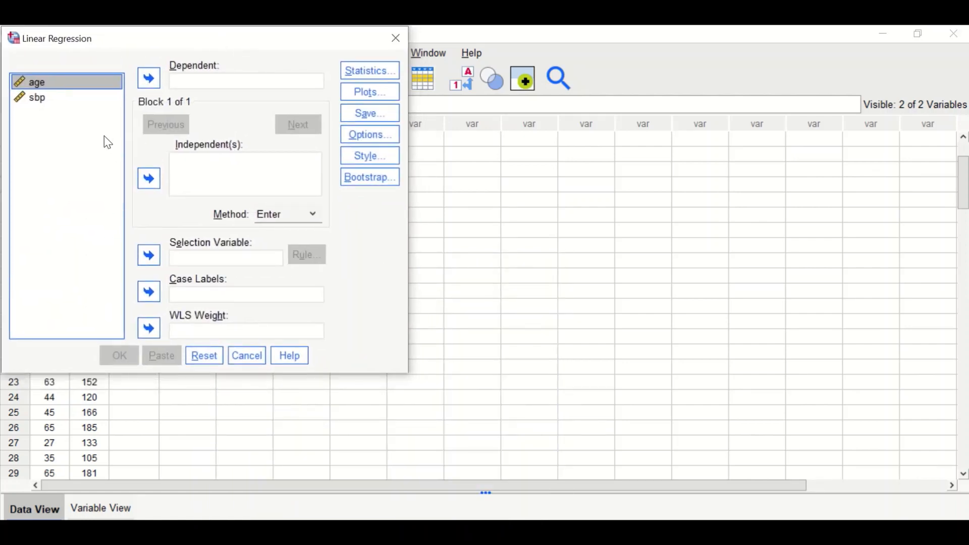
{"action": "left_click_drag", "start_coordinate": [31, 97], "coordinate": [207, 83]}
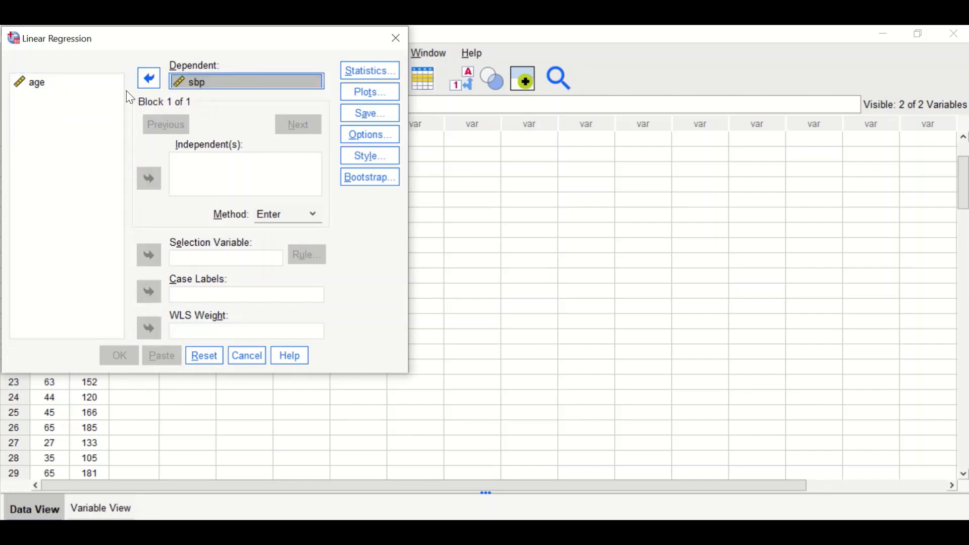
{"action": "left_click_drag", "start_coordinate": [41, 87], "coordinate": [203, 170]}
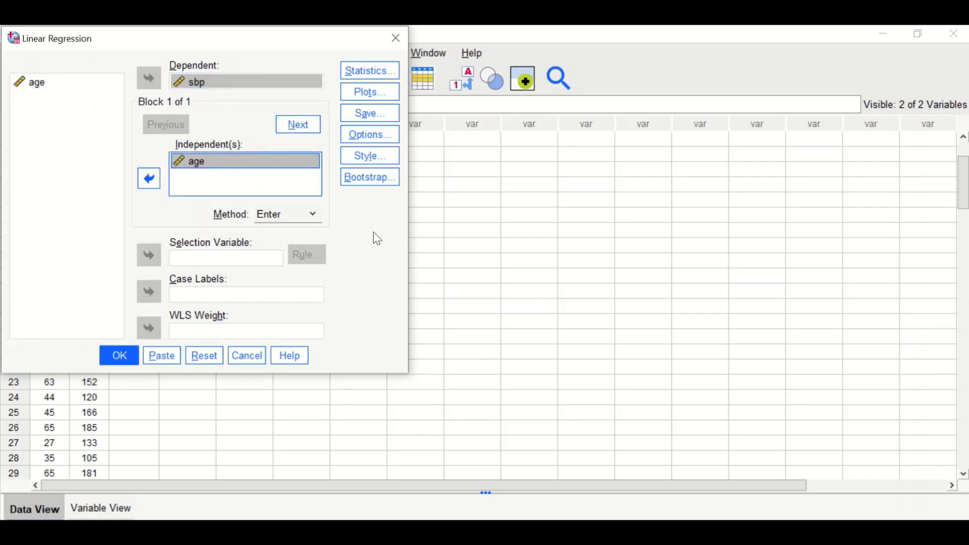
Add R squared change, descriptives, part and partial correlations, collinearity diagnostics and 95% confidence intervals to the regression statistics
{"action": "left_click", "coordinate": [374, 72]}
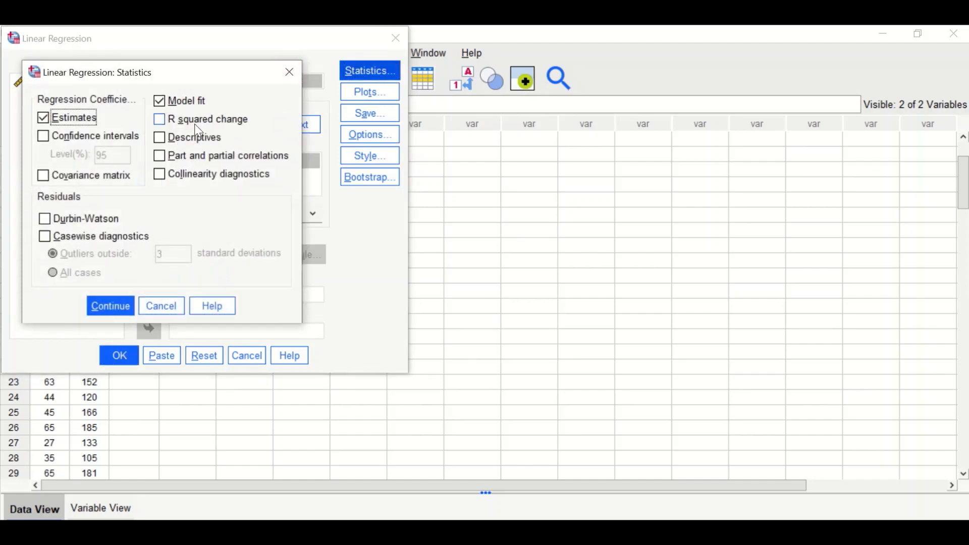
{"action": "left_click", "coordinate": [163, 119]}
{"action": "left_click", "coordinate": [158, 136]}
{"action": "left_click", "coordinate": [157, 155]}
{"action": "left_click", "coordinate": [157, 174]}
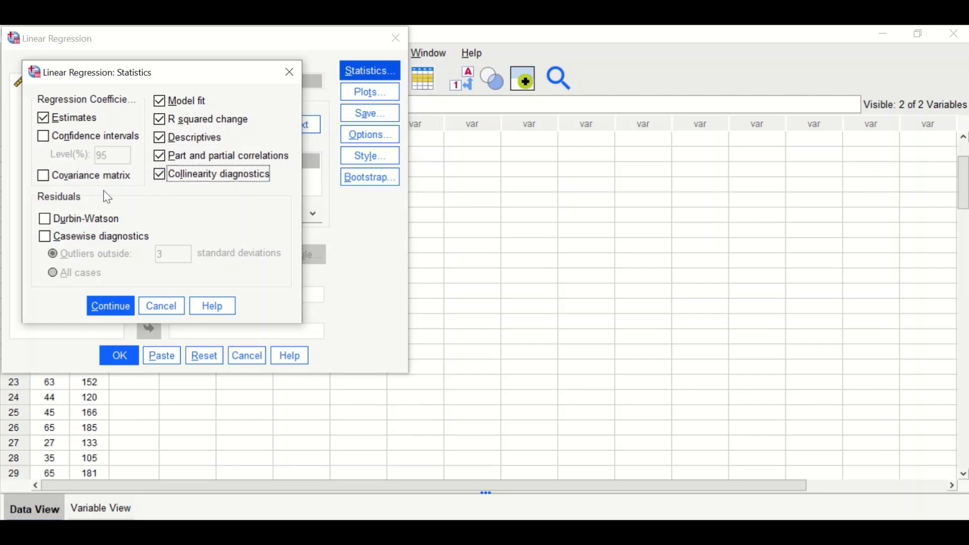
{"action": "left_click", "coordinate": [43, 136]}
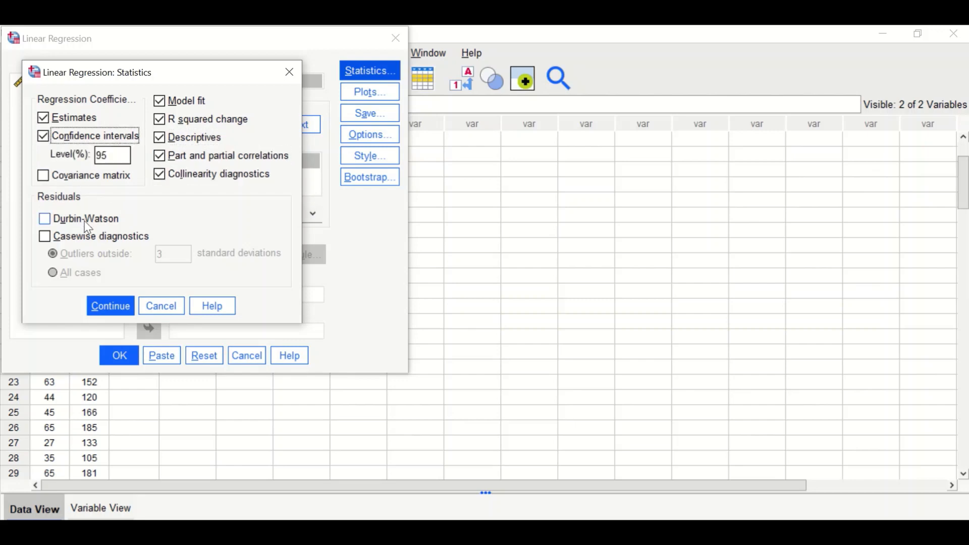
{"action": "left_click", "coordinate": [116, 311]}
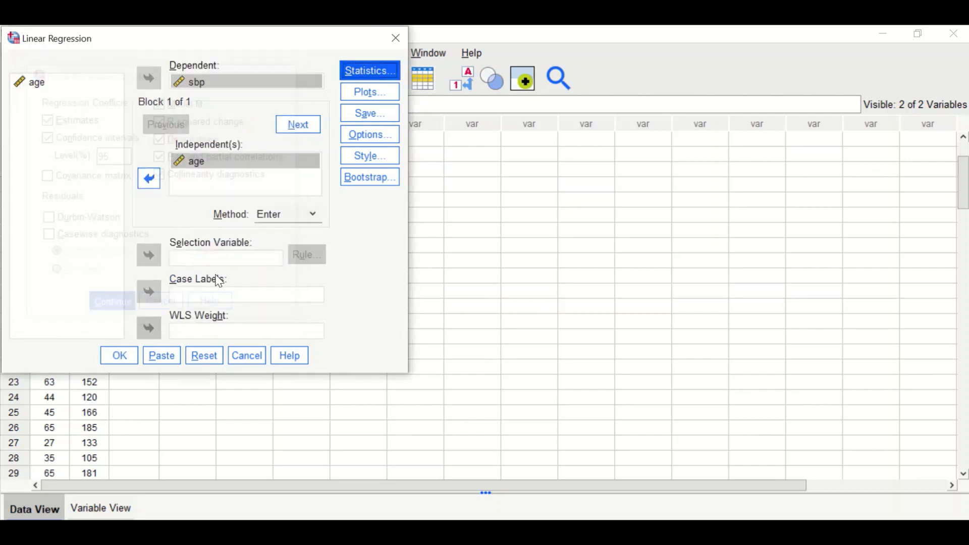
Request a residual plot with *ZRESID on Y and *ZPRED on X, plus a histogram and normal probability plot
{"action": "left_click", "coordinate": [363, 99]}
{"action": "left_click_drag", "start_coordinate": [539, 168], "coordinate": [303, 92]}
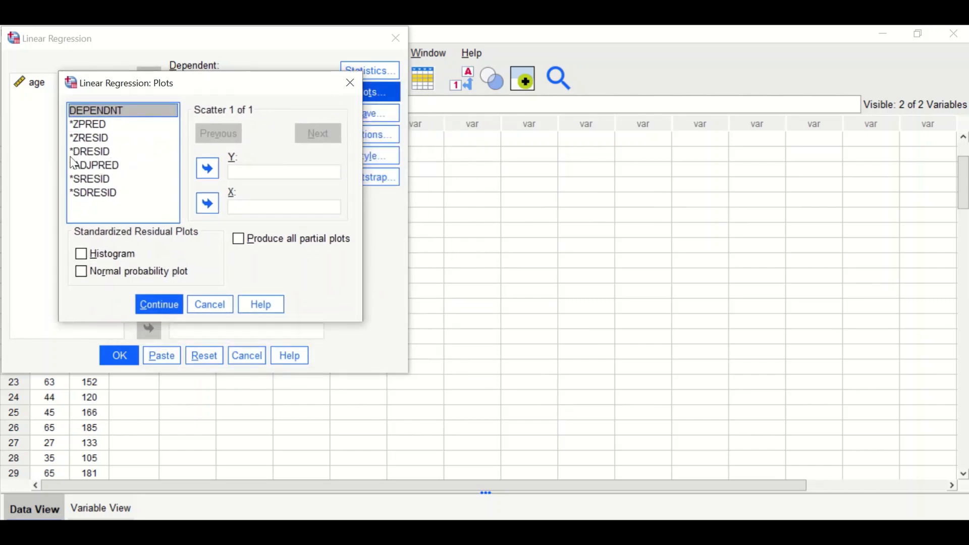
{"action": "left_click_drag", "start_coordinate": [89, 141], "coordinate": [255, 172]}
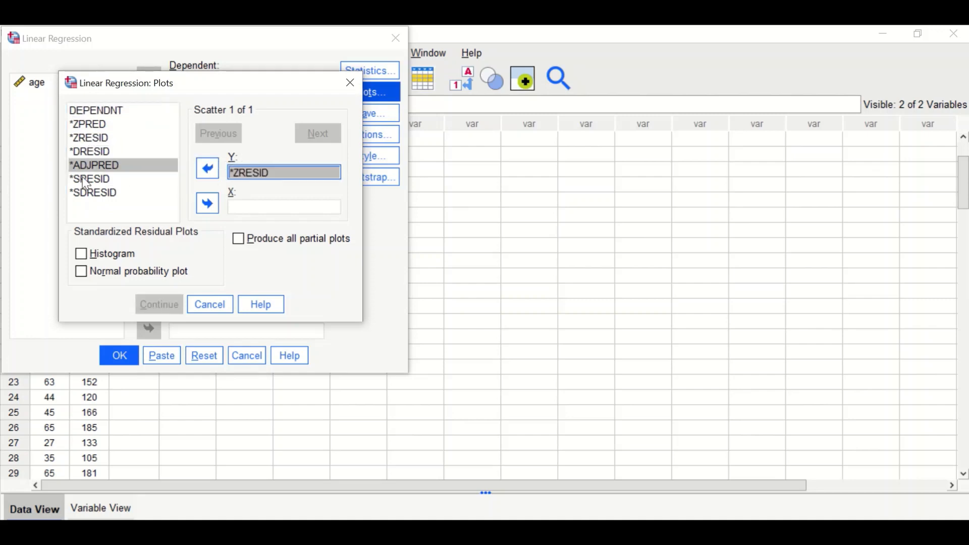
{"action": "left_click", "coordinate": [81, 122]}
{"action": "left_click_drag", "start_coordinate": [85, 129], "coordinate": [245, 213]}
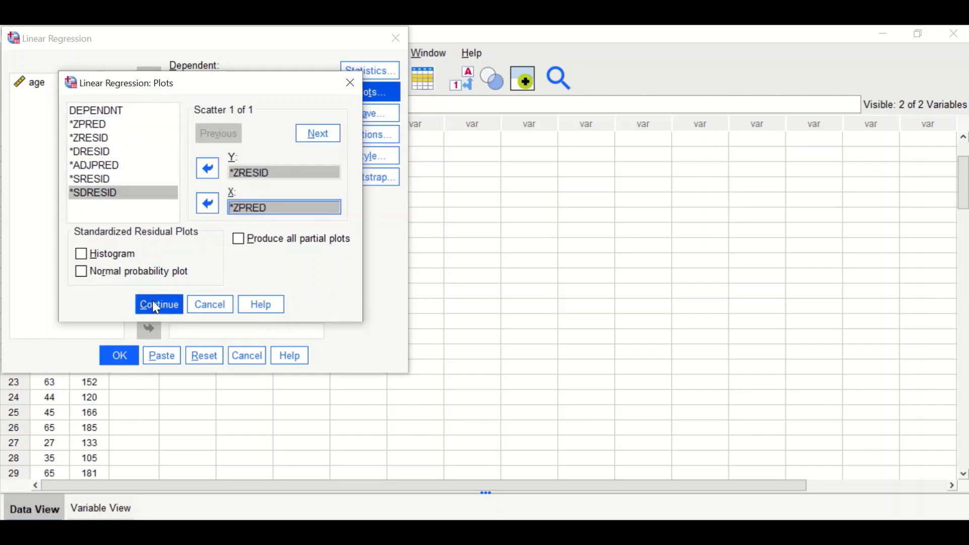
{"action": "left_click", "coordinate": [82, 256]}
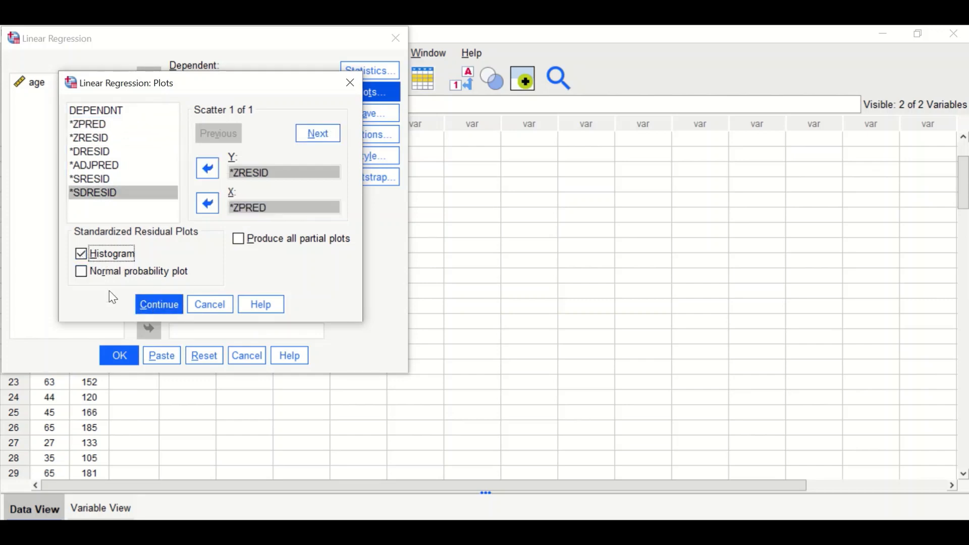
{"action": "left_click", "coordinate": [80, 273]}
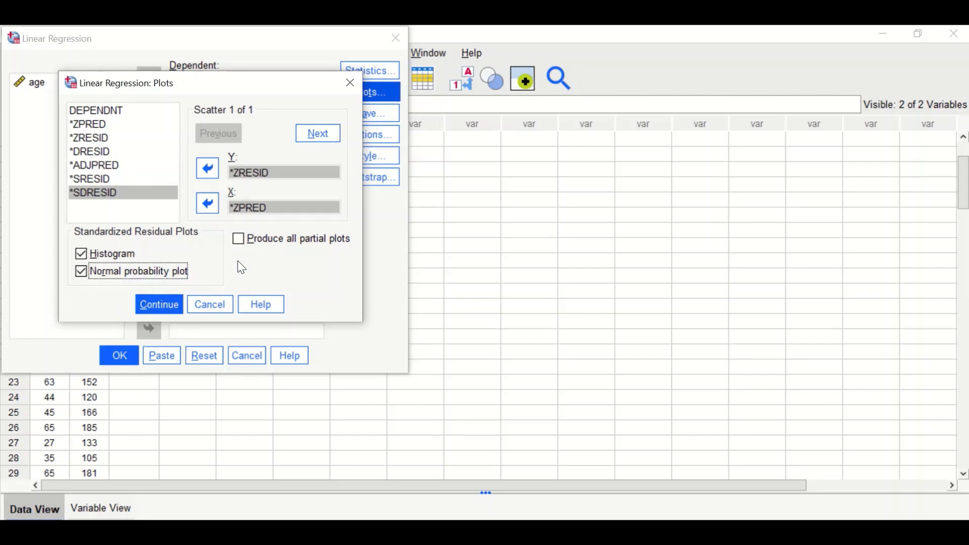
{"action": "left_click", "coordinate": [165, 301]}
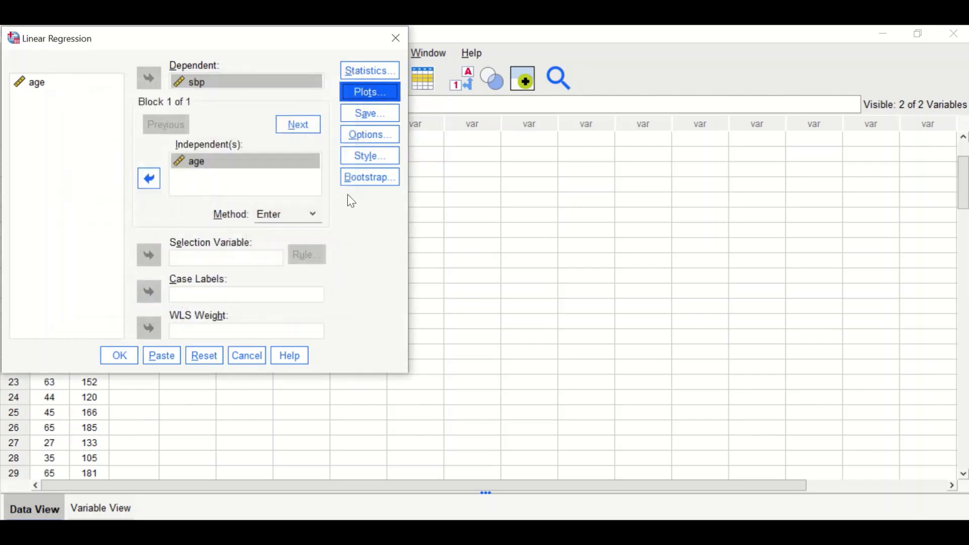
Accept the default stepping criteria and listwise exclusion options, and run the linear regression
{"action": "left_click", "coordinate": [364, 133]}
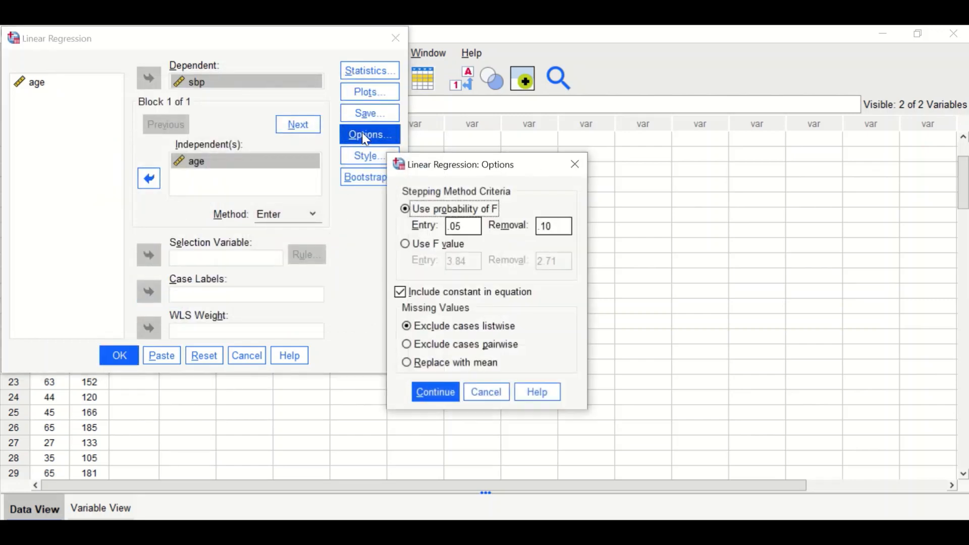
{"action": "left_click", "coordinate": [433, 392]}
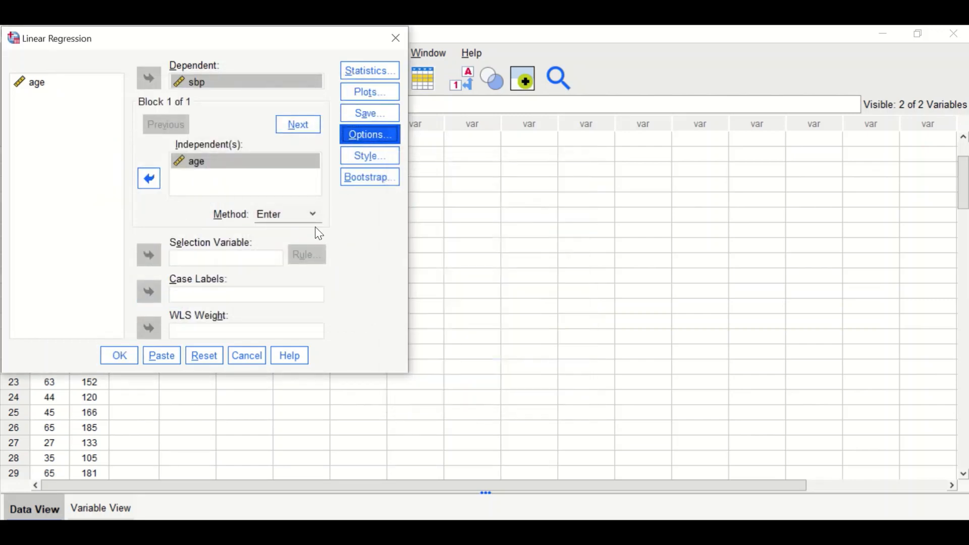
{"action": "left_click", "coordinate": [118, 356]}
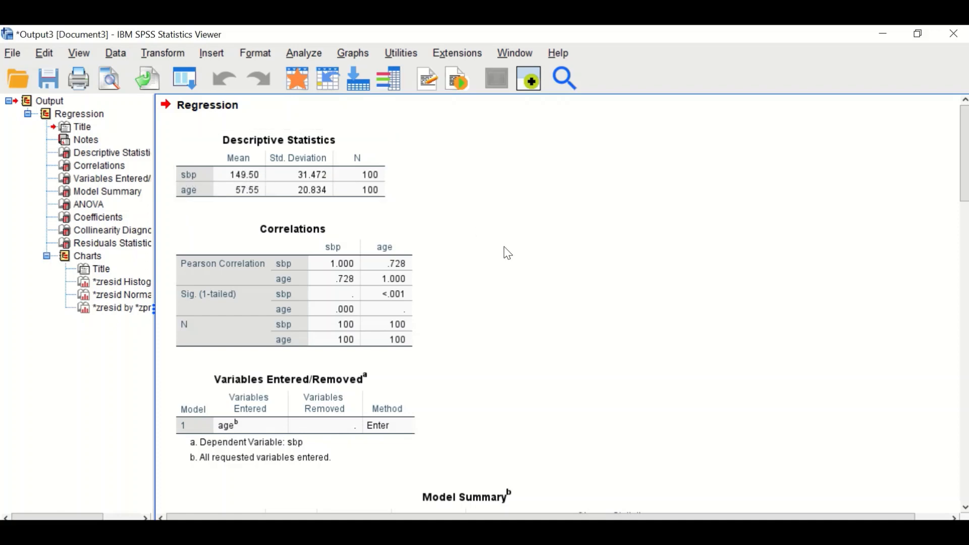
Examine the regression output tables, from the correlations and model summary to the ANOVA and coefficients
{"action": "scroll", "coordinate": [500, 275], "scroll_direction": "down", "scroll_amount": 3}
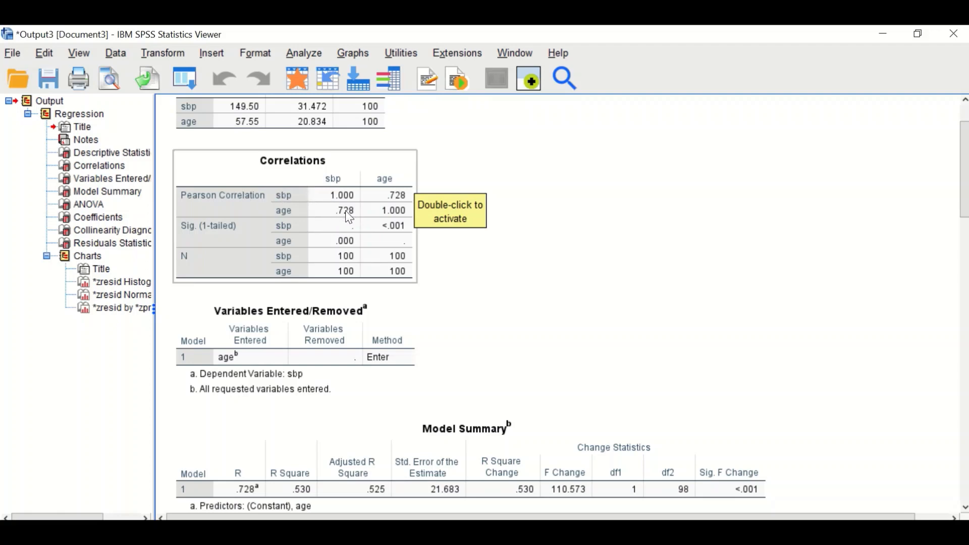
{"action": "left_click", "coordinate": [541, 186]}
{"action": "left_click", "coordinate": [357, 250]}
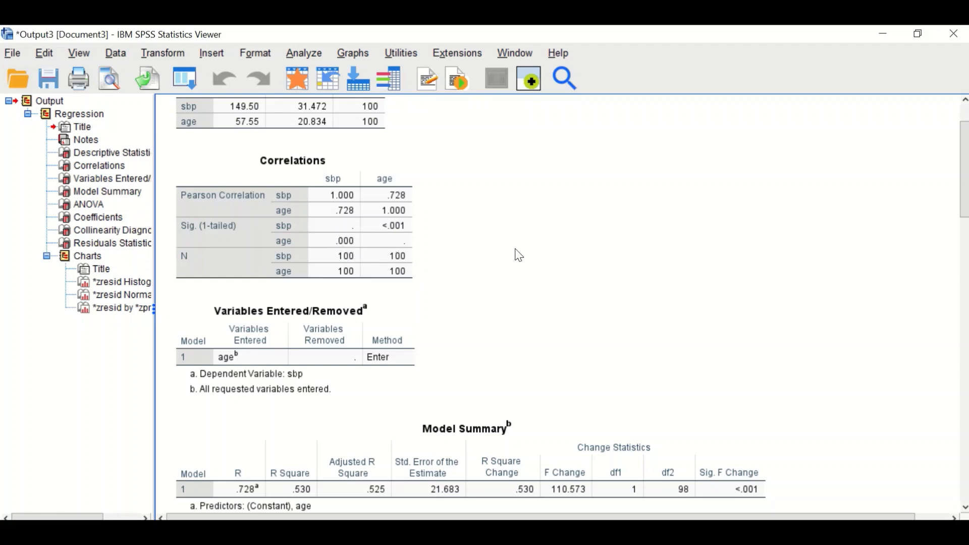
{"action": "scroll", "coordinate": [517, 258], "scroll_direction": "down", "scroll_amount": 5}
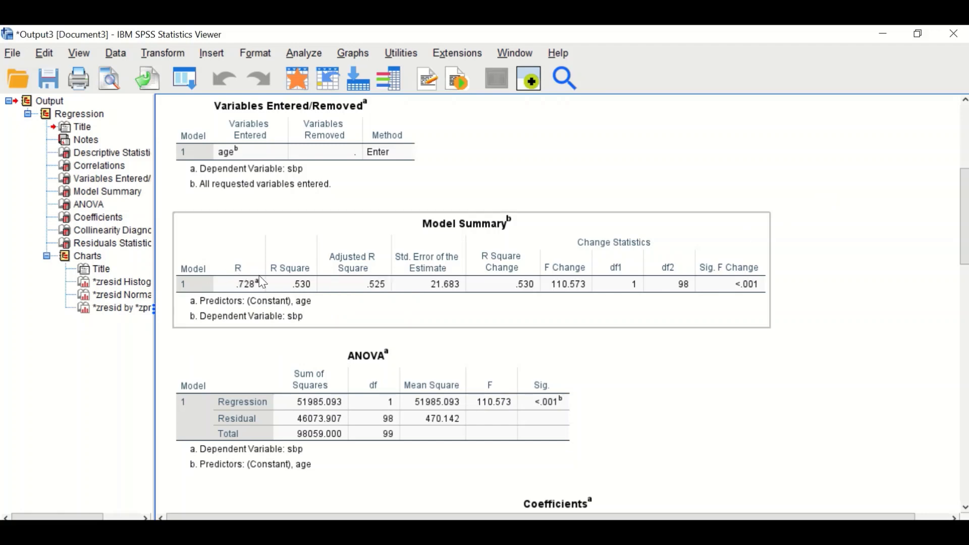
{"action": "scroll", "coordinate": [266, 279], "scroll_direction": "up", "scroll_amount": 4}
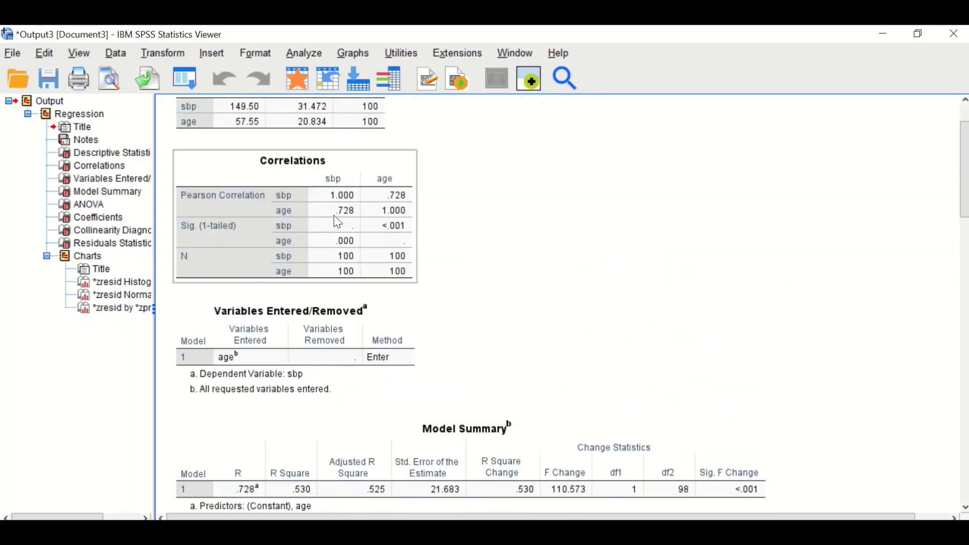
{"action": "scroll", "coordinate": [298, 303], "scroll_direction": "down", "scroll_amount": 3}
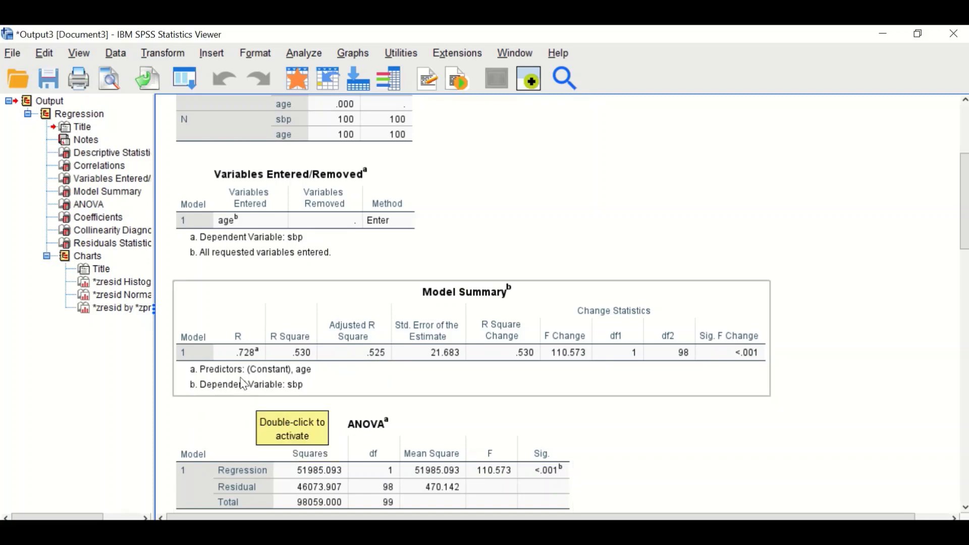
{"action": "scroll", "coordinate": [427, 351], "scroll_direction": "down", "scroll_amount": 3}
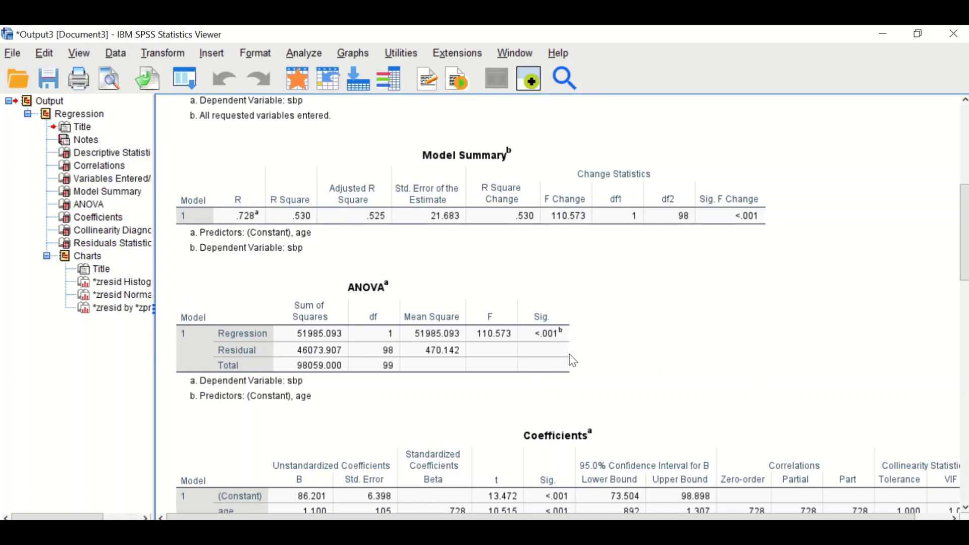
{"action": "scroll", "coordinate": [656, 350], "scroll_direction": "down", "scroll_amount": 4}
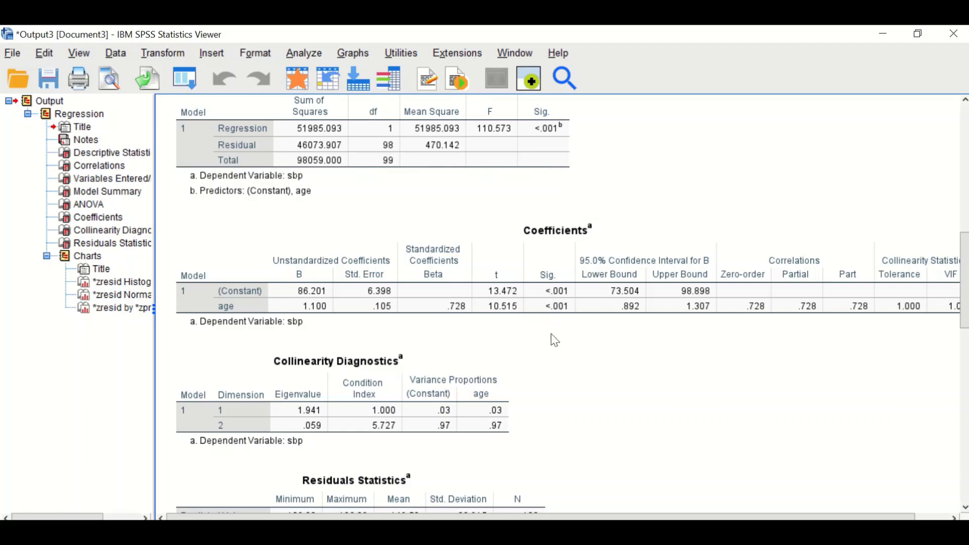
Examine the histogram and normal P-P plot of the standardized residuals in the output
{"action": "scroll", "coordinate": [605, 282], "scroll_direction": "down", "scroll_amount": 8}
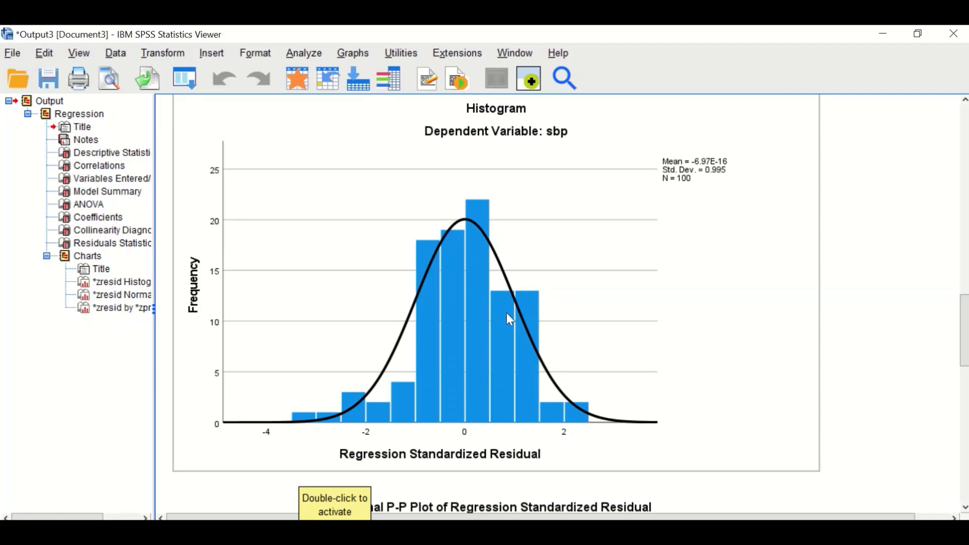
{"action": "scroll", "coordinate": [510, 319], "scroll_direction": "down", "scroll_amount": 3}
{"action": "scroll", "coordinate": [520, 317], "scroll_direction": "down", "scroll_amount": 5}
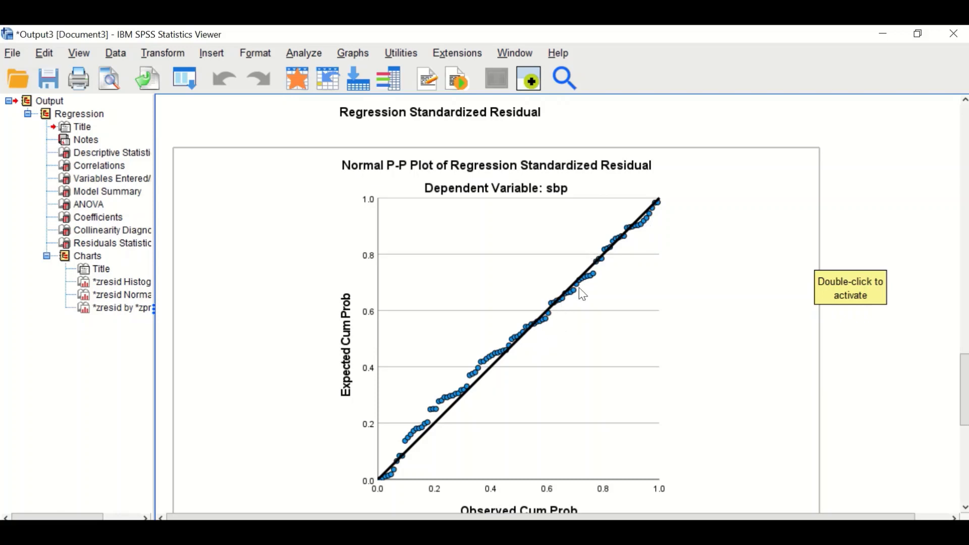
{"action": "scroll", "coordinate": [565, 347], "scroll_direction": "down", "scroll_amount": 10}
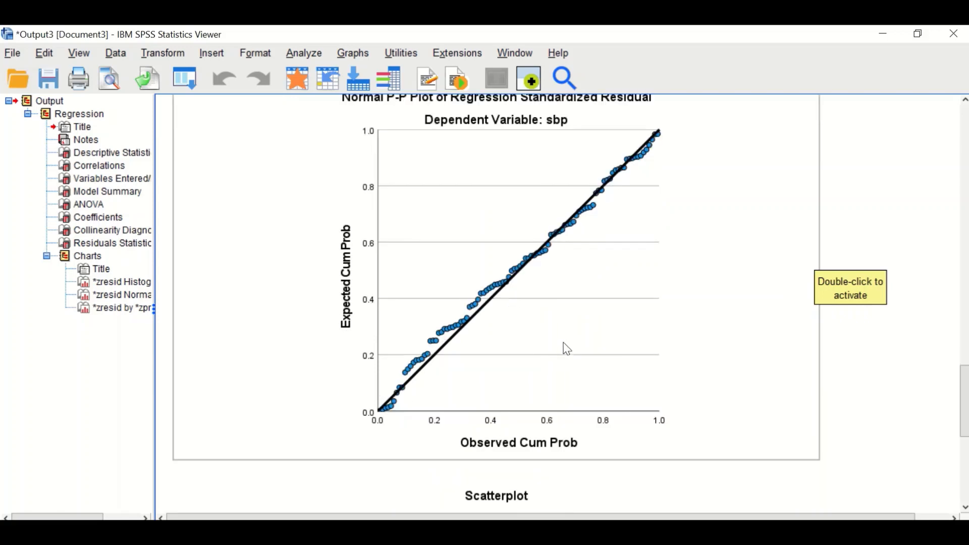
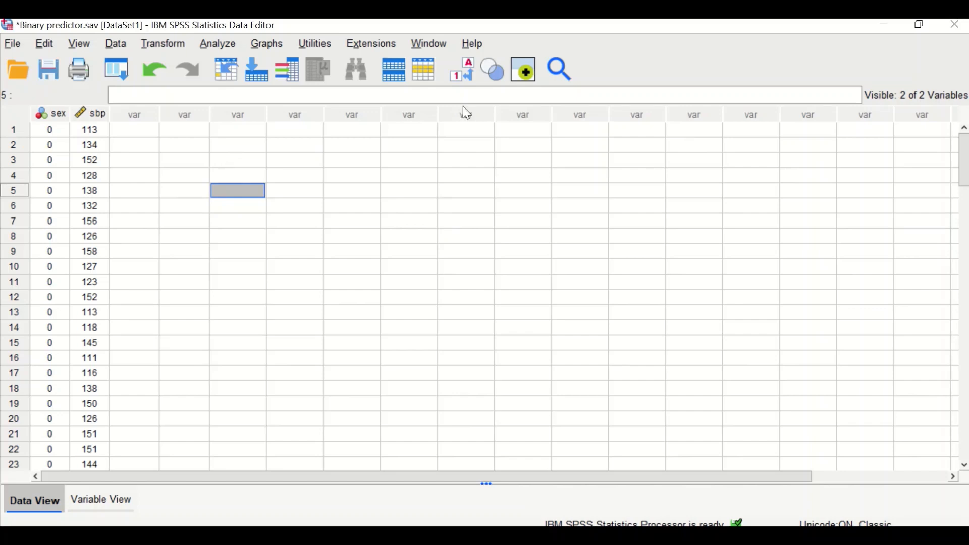
Review the sex and sbp data in Binary predictor.sav and check the value labels defined for sex
{"action": "scroll", "coordinate": [44, 182], "scroll_direction": "down", "scroll_amount": 2}
{"action": "scroll", "coordinate": [44, 185], "scroll_direction": "down", "scroll_amount": 14}
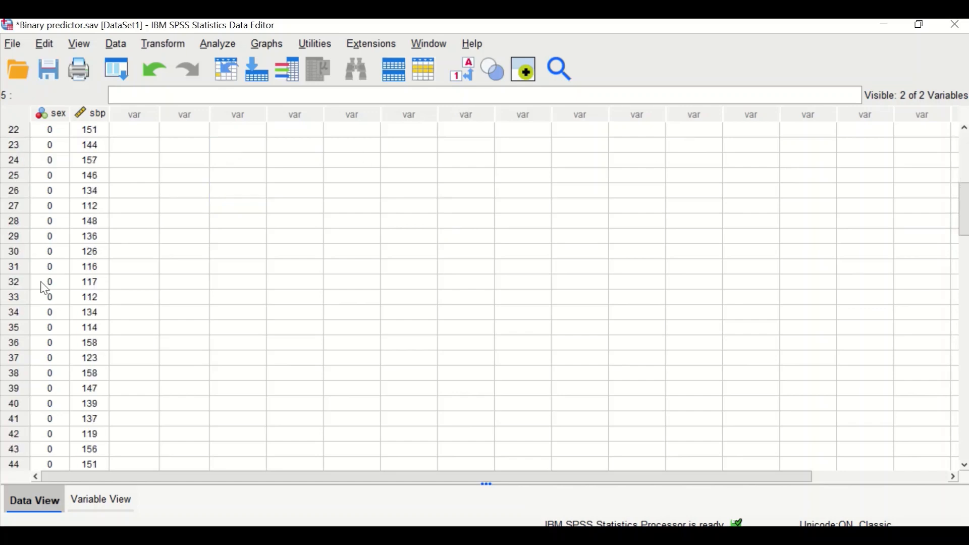
{"action": "scroll", "coordinate": [45, 285], "scroll_direction": "up", "scroll_amount": 10}
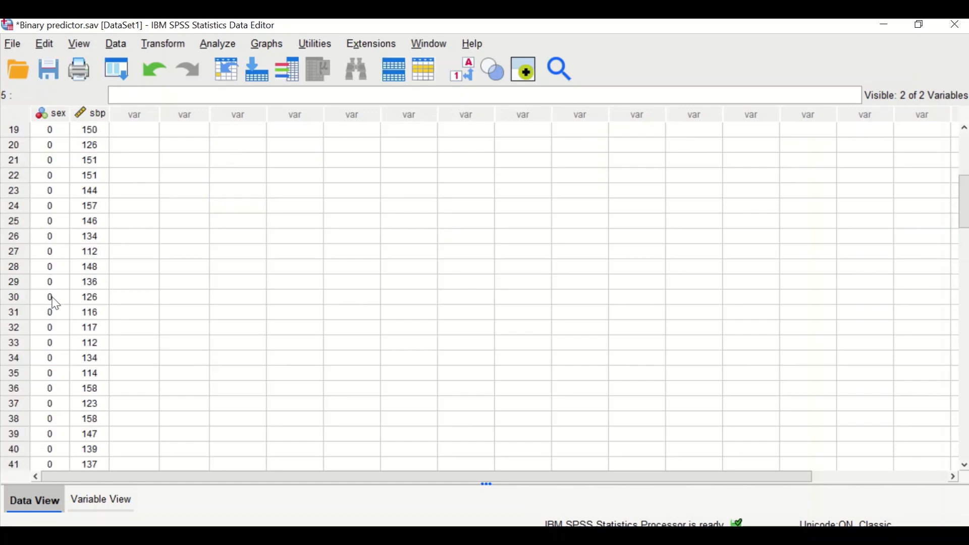
{"action": "scroll", "coordinate": [55, 303], "scroll_direction": "up", "scroll_amount": 2}
{"action": "left_click", "coordinate": [101, 503]}
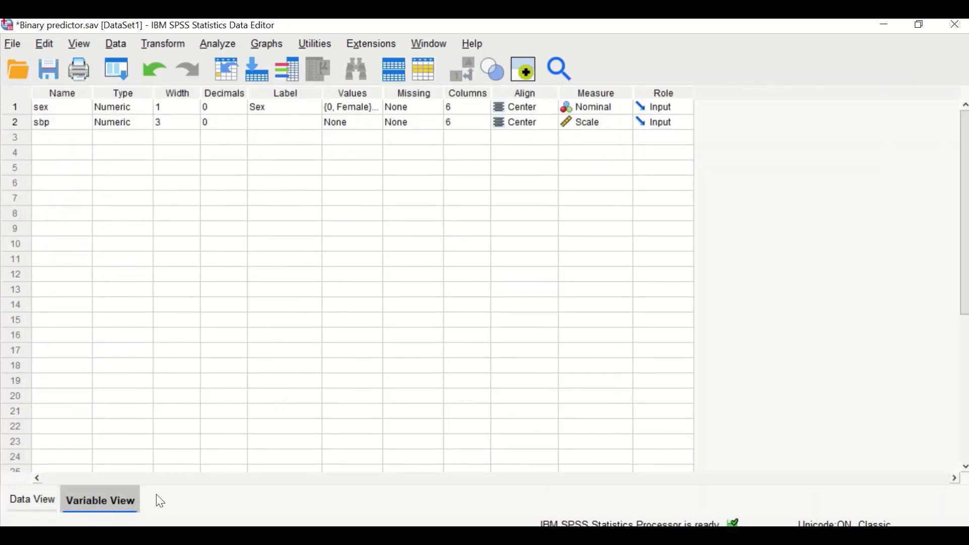
{"action": "double_click", "coordinate": [373, 110]}
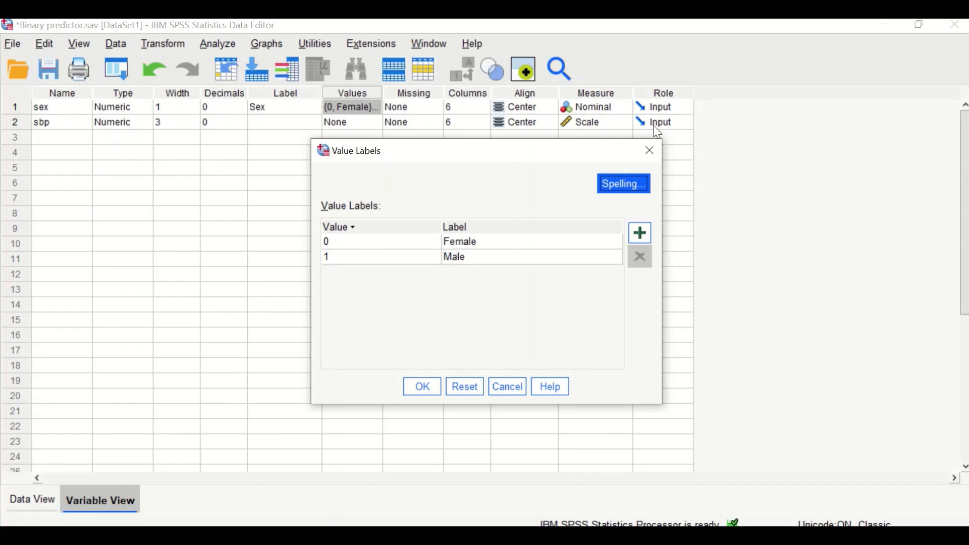
{"action": "left_click", "coordinate": [650, 151]}
{"action": "left_click", "coordinate": [40, 501]}
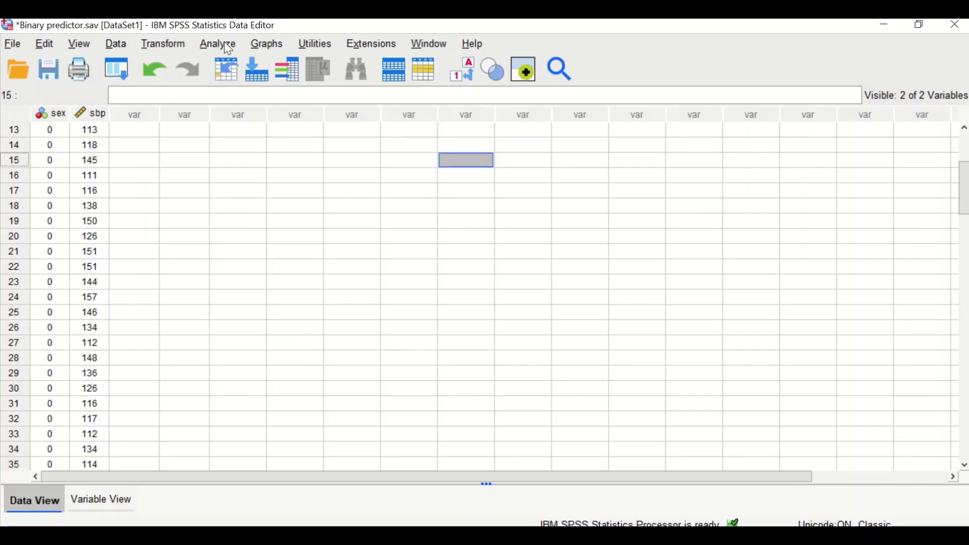
Start a fresh Explore analysis with sbp as the dependent variable and Sex as the factor
{"action": "left_click", "coordinate": [225, 46]}
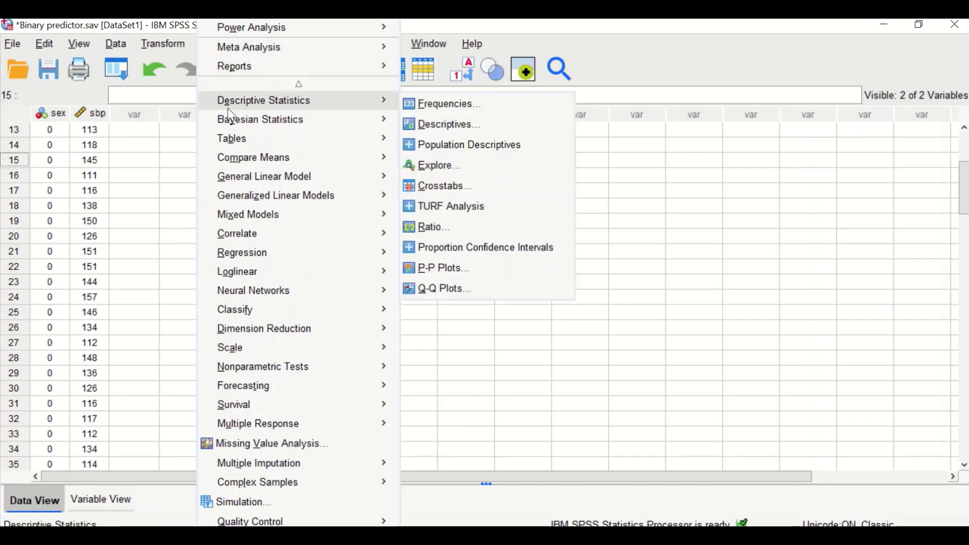
{"action": "mouse_move", "coordinate": [232, 117]}
{"action": "mouse_move", "coordinate": [368, 102]}
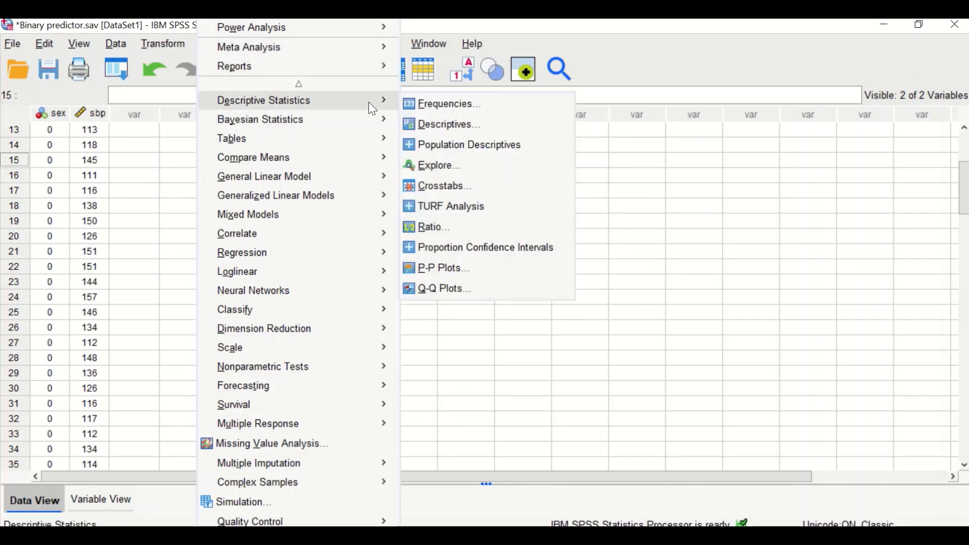
{"action": "left_click", "coordinate": [452, 168]}
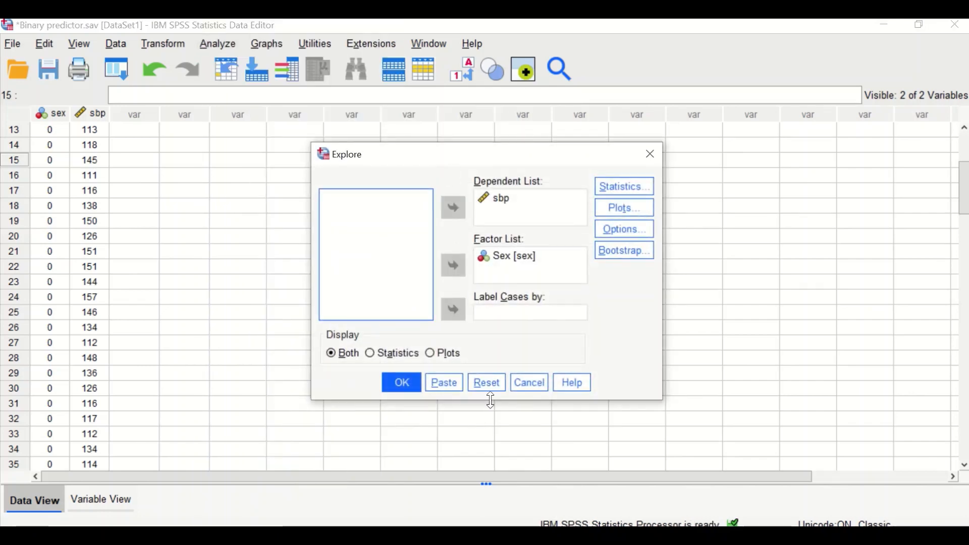
{"action": "left_click", "coordinate": [482, 389]}
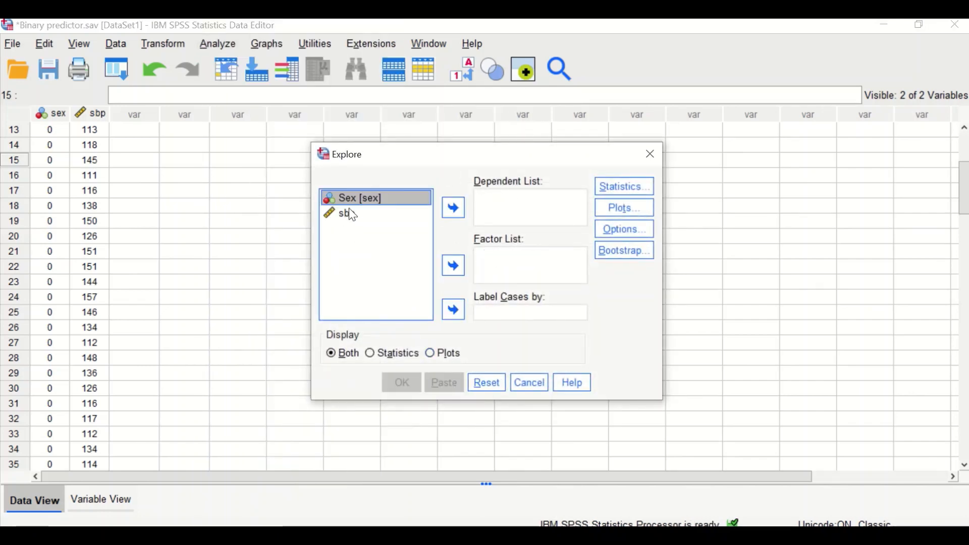
{"action": "left_click_drag", "start_coordinate": [348, 218], "coordinate": [519, 211]}
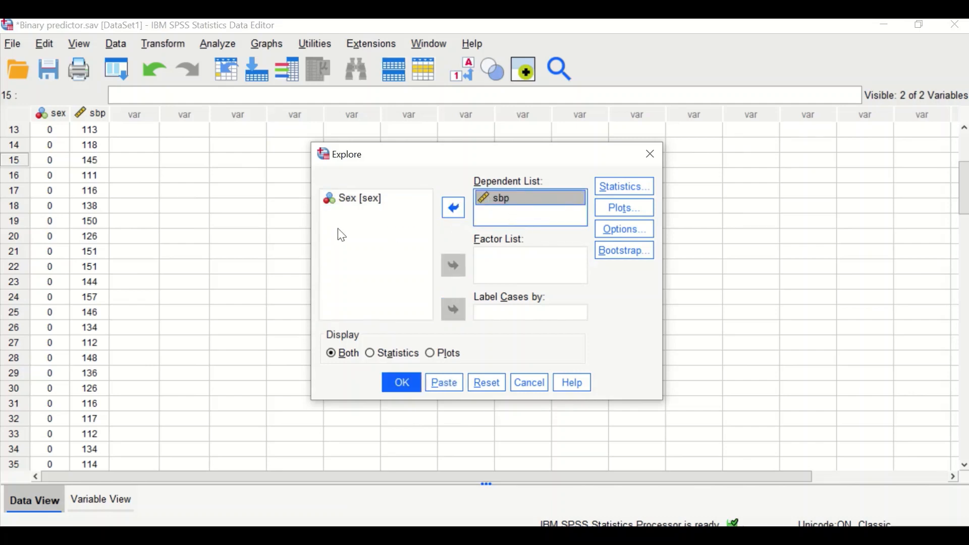
{"action": "left_click_drag", "start_coordinate": [351, 204], "coordinate": [496, 264]}
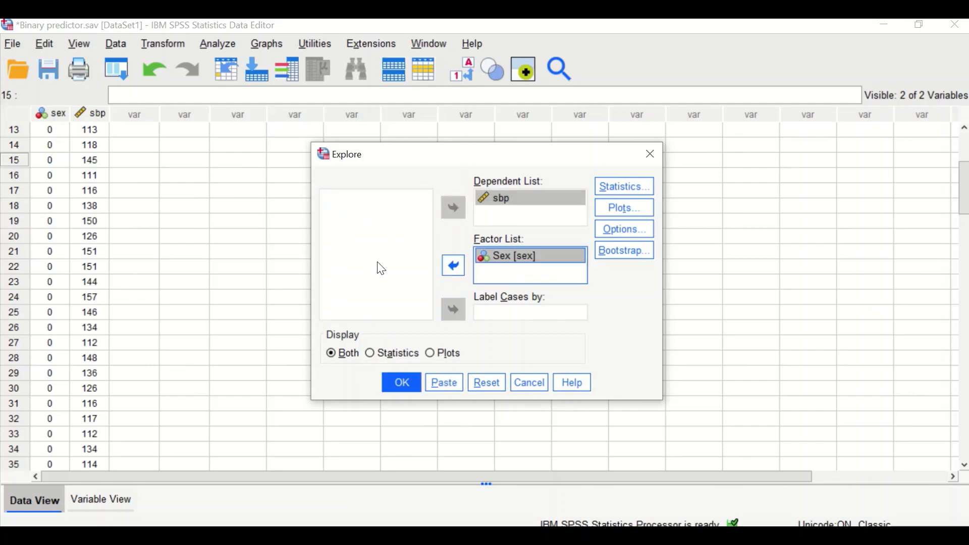
Keep descriptives with a 95% confidence interval, and replace the stem-and-leaf plot with a histogram and normality plots with tests
{"action": "left_click", "coordinate": [627, 187]}
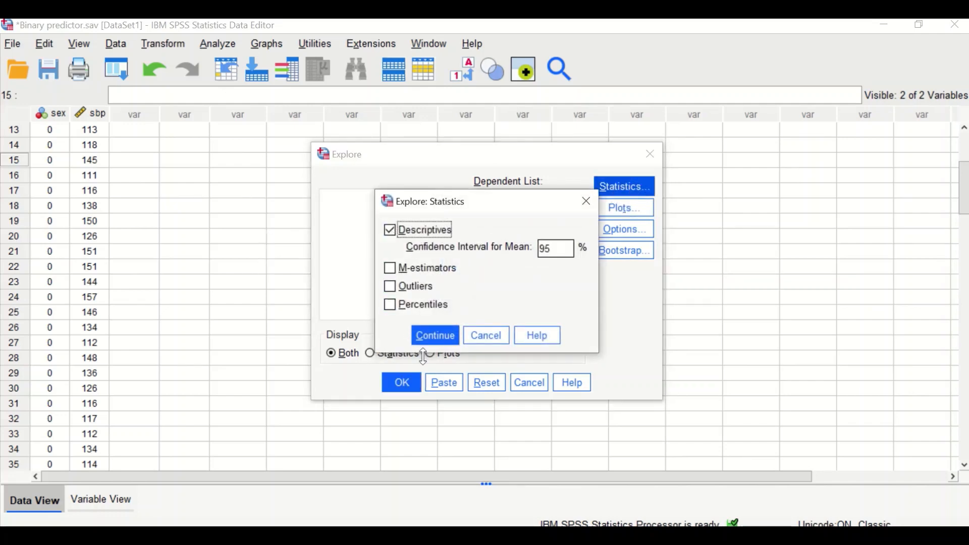
{"action": "left_click", "coordinate": [437, 337]}
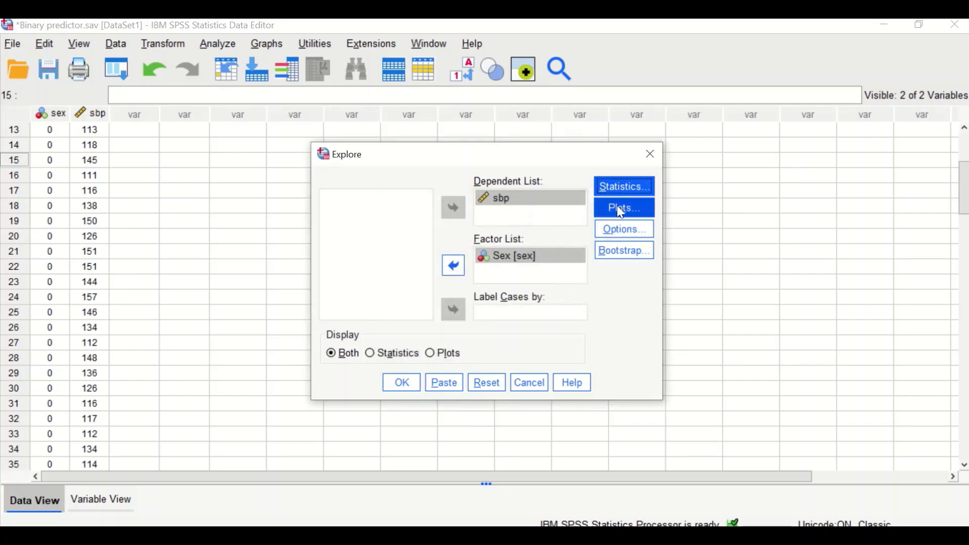
{"action": "left_click", "coordinate": [609, 210]}
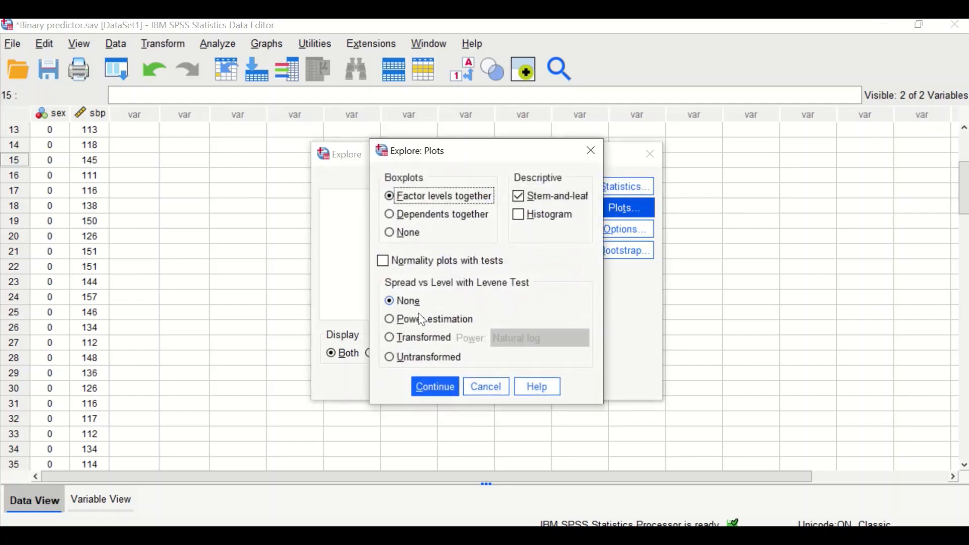
{"action": "left_click", "coordinate": [522, 200]}
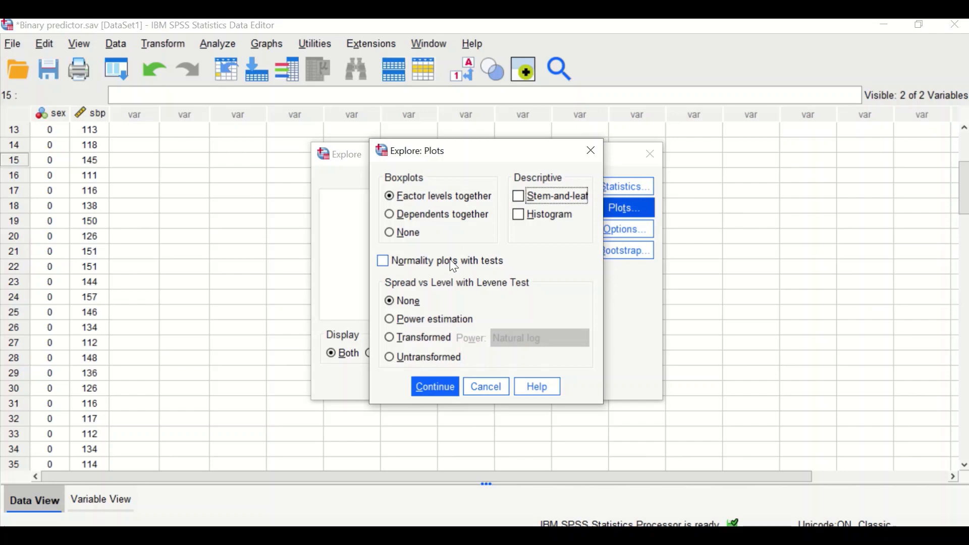
{"action": "left_click", "coordinate": [529, 220]}
{"action": "left_click", "coordinate": [387, 262]}
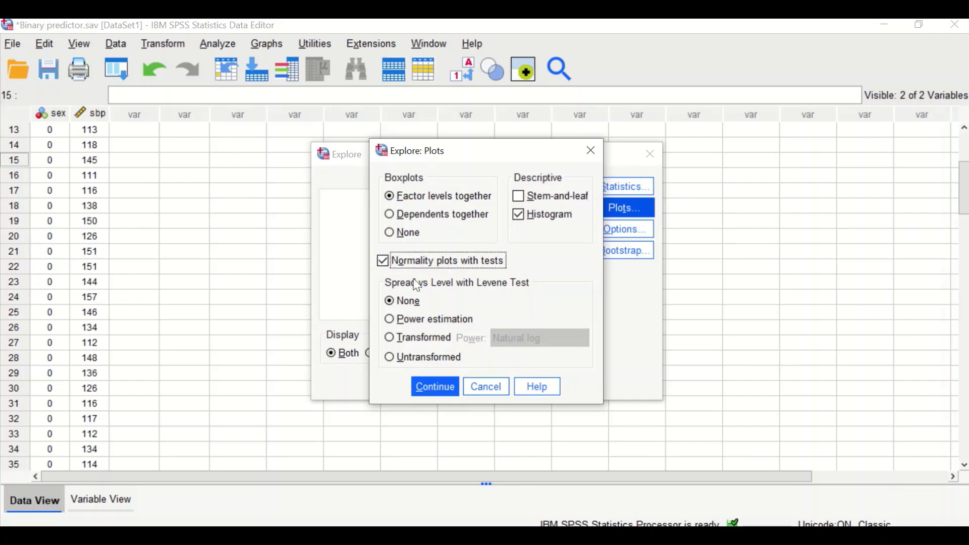
{"action": "left_click", "coordinate": [438, 395]}
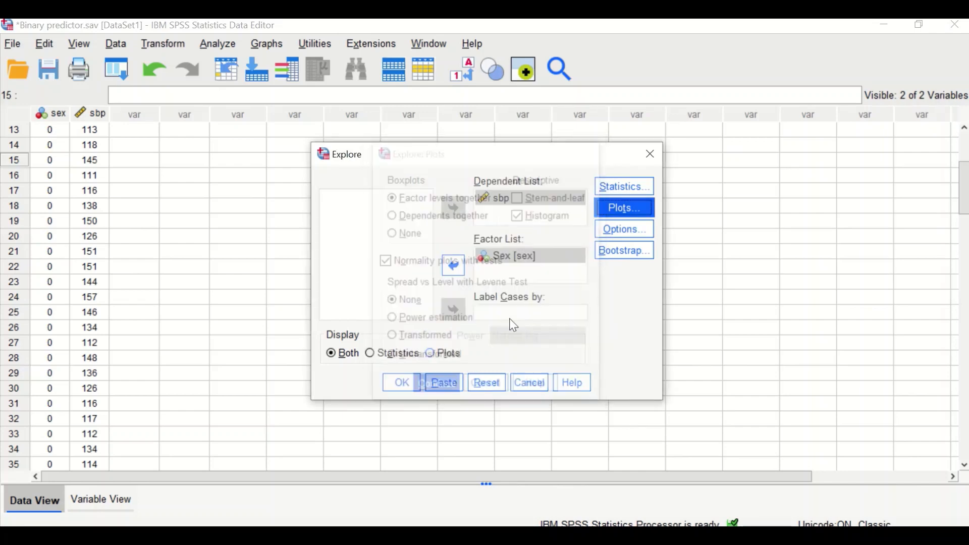
Keep listwise exclusion of missing values and run the Explore analysis
{"action": "left_click", "coordinate": [619, 237]}
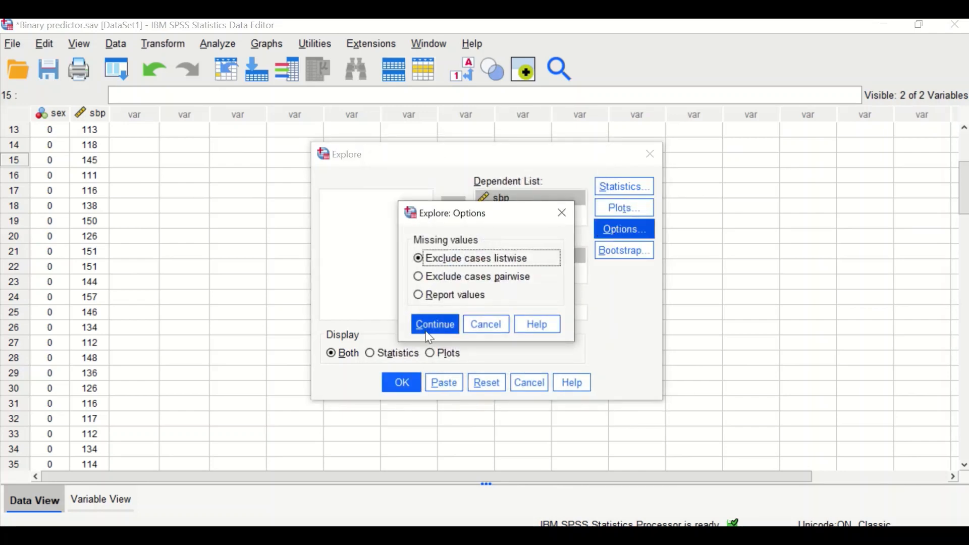
{"action": "left_click", "coordinate": [436, 324]}
{"action": "left_click", "coordinate": [402, 383]}
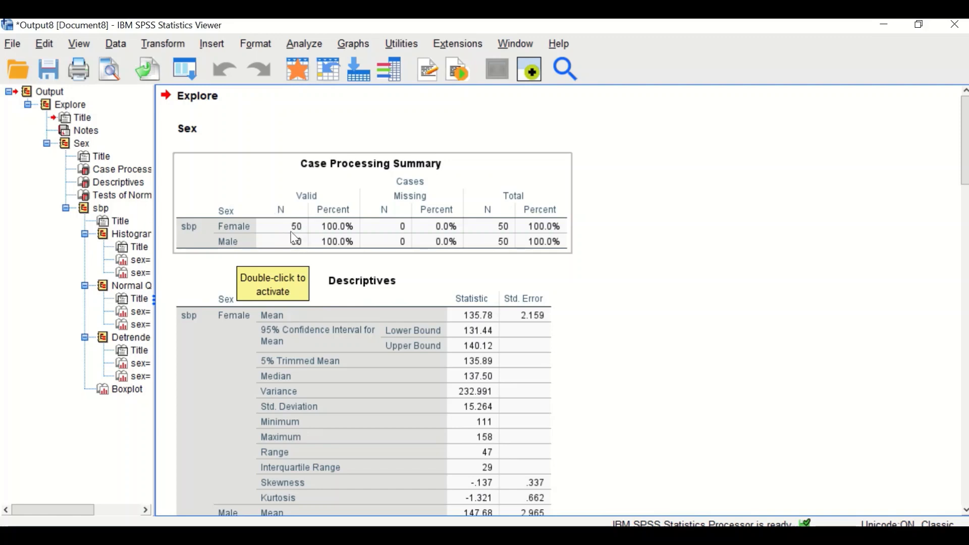
Examine the case processing summary and the descriptive statistics of sbp for females and males
{"action": "scroll", "coordinate": [440, 262], "scroll_direction": "down", "scroll_amount": 3}
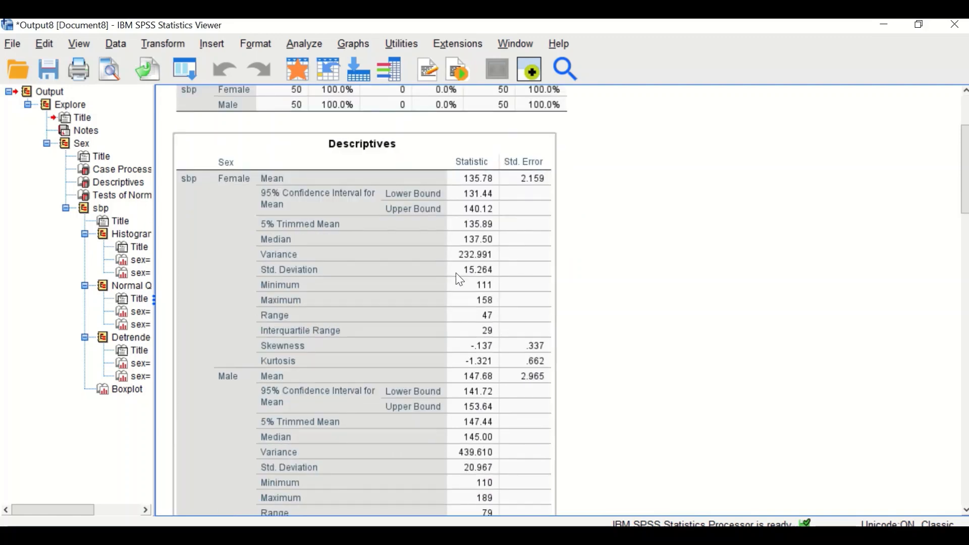
{"action": "scroll", "coordinate": [466, 256], "scroll_direction": "up", "scroll_amount": 1}
{"action": "left_click", "coordinate": [598, 286]}
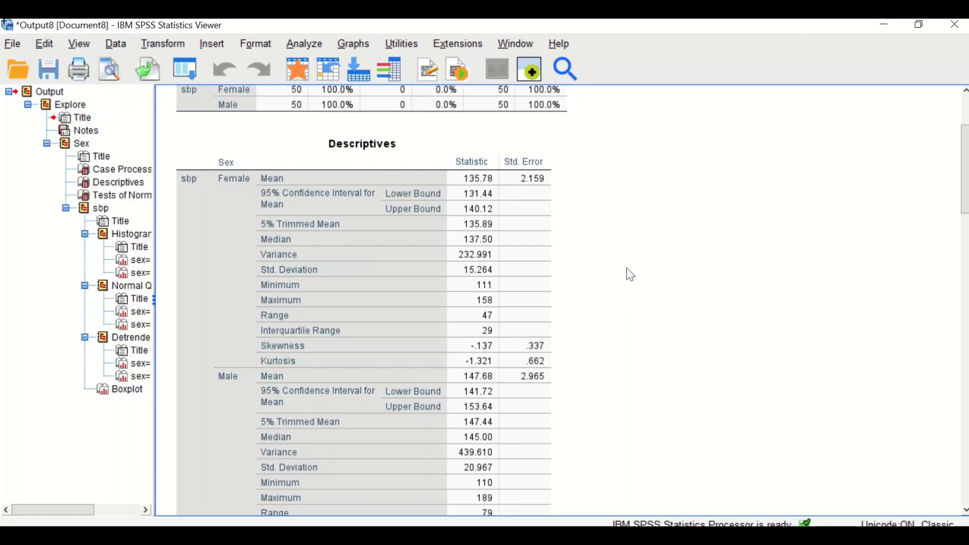
{"action": "scroll", "coordinate": [629, 278], "scroll_direction": "down", "scroll_amount": 5}
{"action": "scroll", "coordinate": [637, 298], "scroll_direction": "up", "scroll_amount": 3}
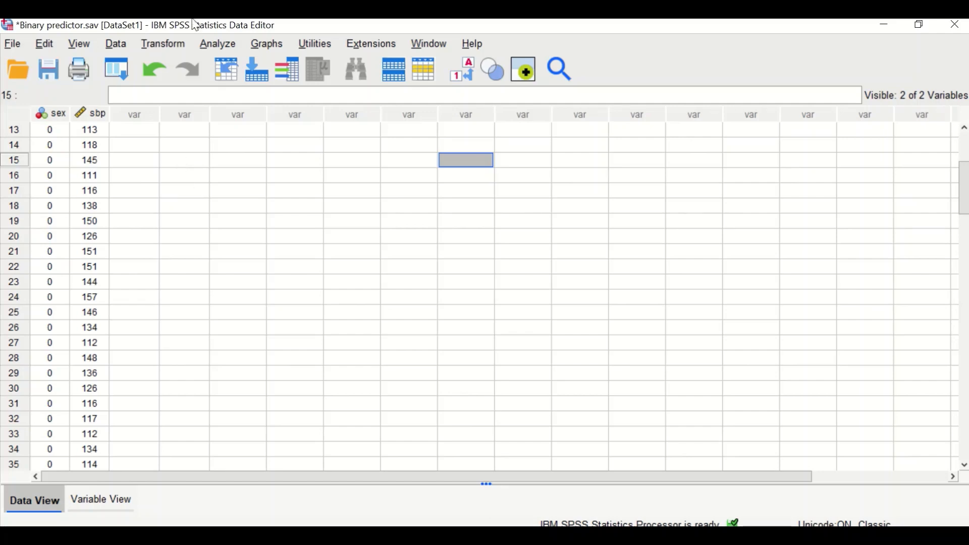
Set up a linear regression with sbp as the dependent variable and Sex as the independent variable
{"action": "left_click", "coordinate": [215, 44]}
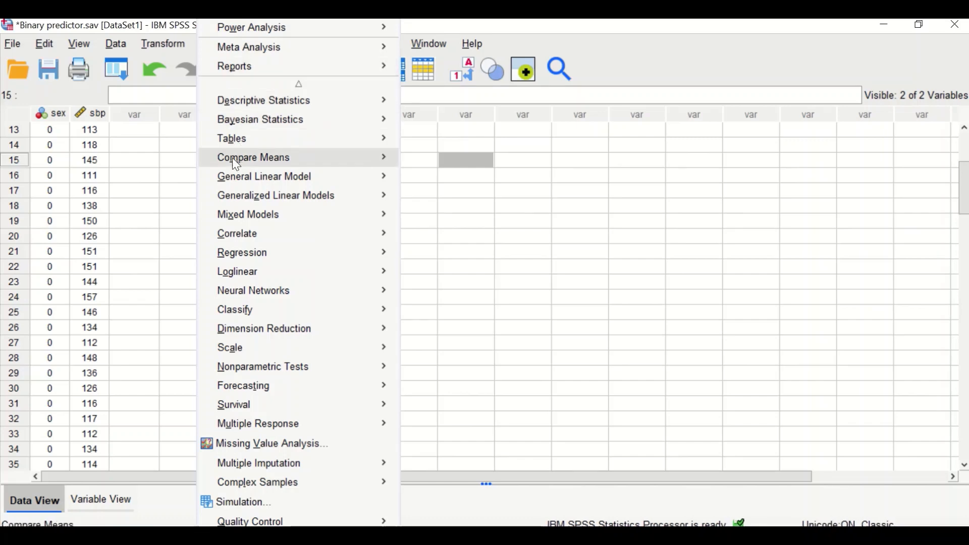
{"action": "mouse_move", "coordinate": [250, 252]}
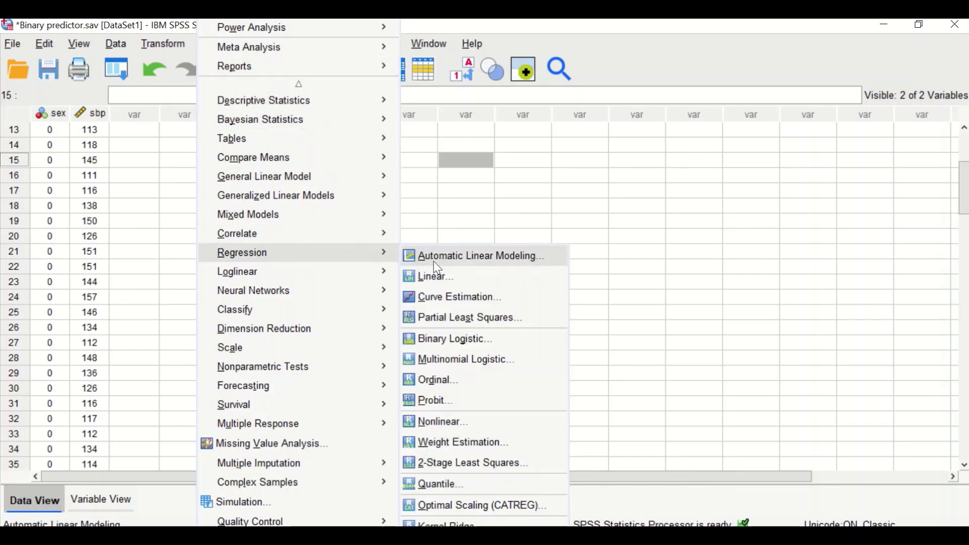
{"action": "left_click", "coordinate": [440, 286]}
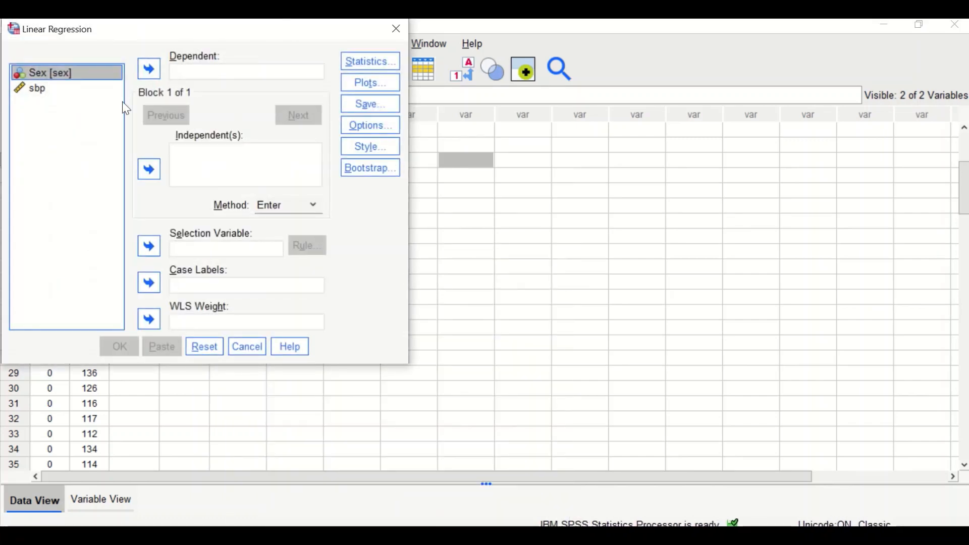
{"action": "left_click_drag", "start_coordinate": [117, 41], "coordinate": [150, 72]}
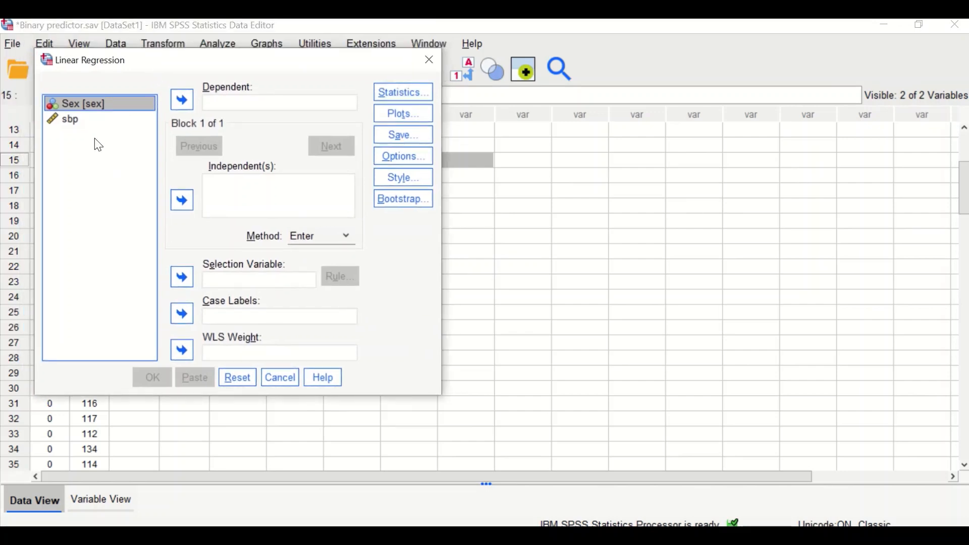
{"action": "left_click_drag", "start_coordinate": [117, 119], "coordinate": [211, 202]}
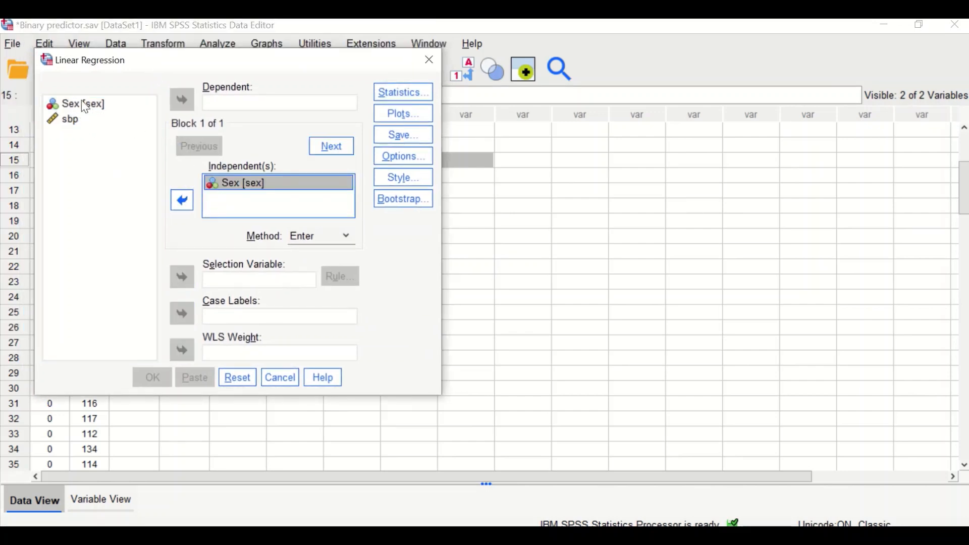
{"action": "left_click_drag", "start_coordinate": [68, 121], "coordinate": [240, 104]}
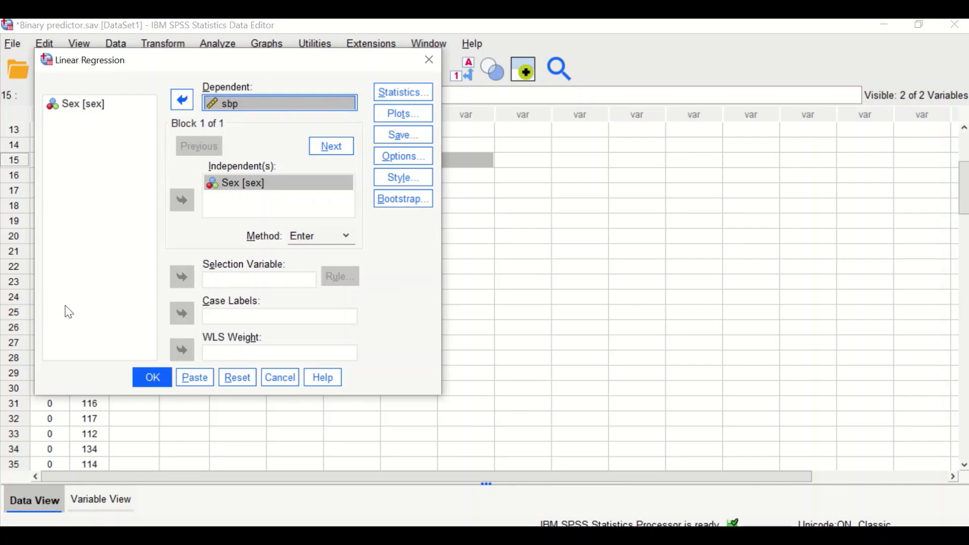
Add R squared change, descriptives, part and partial correlations, collinearity diagnostics, and casewise diagnostics for outliers outside 3 standard deviations to the regression statistics
{"action": "left_click", "coordinate": [405, 99]}
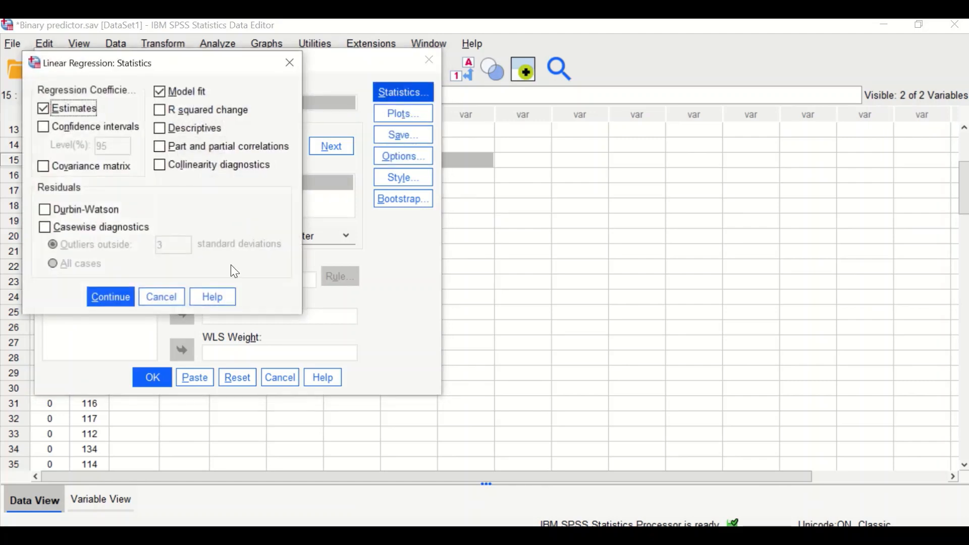
{"action": "left_click", "coordinate": [157, 110]}
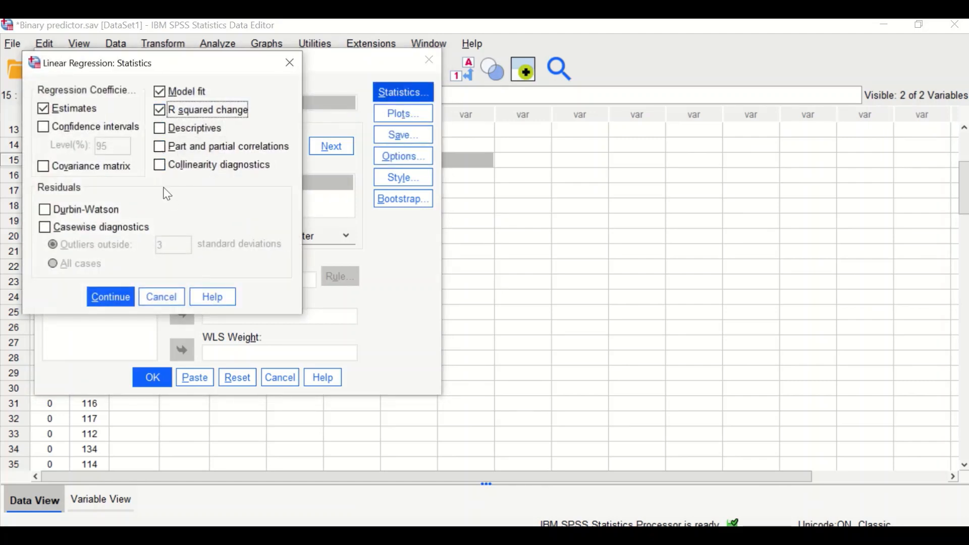
{"action": "left_click", "coordinate": [161, 129]}
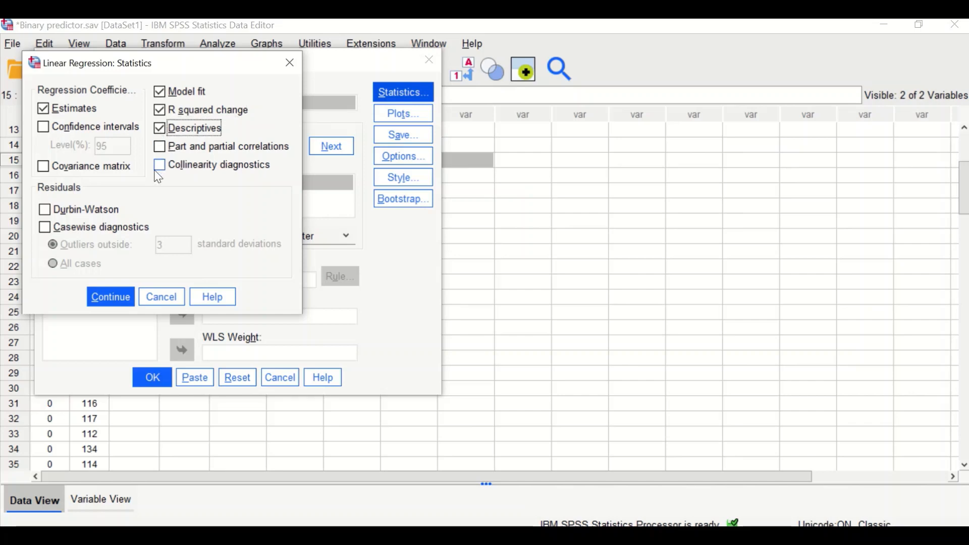
{"action": "left_click", "coordinate": [160, 147]}
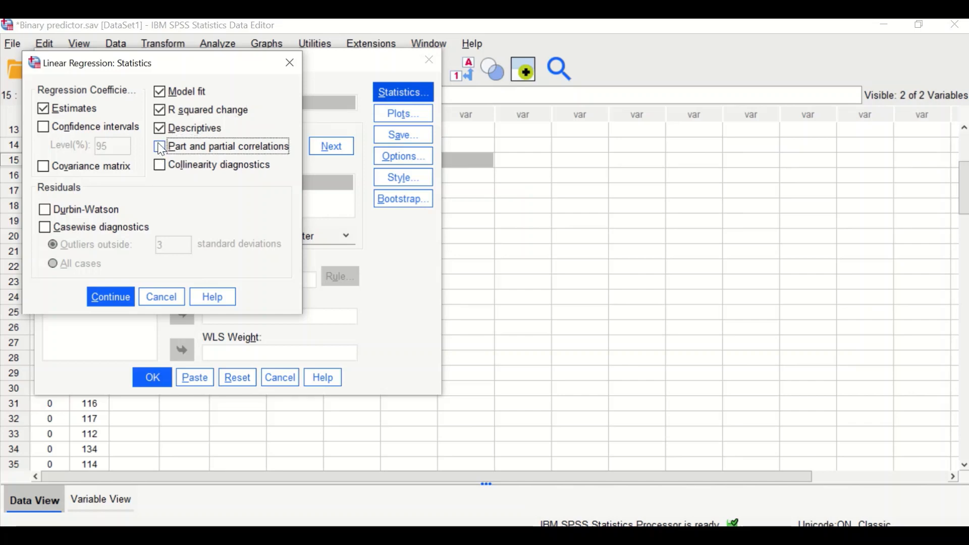
{"action": "left_click", "coordinate": [161, 170]}
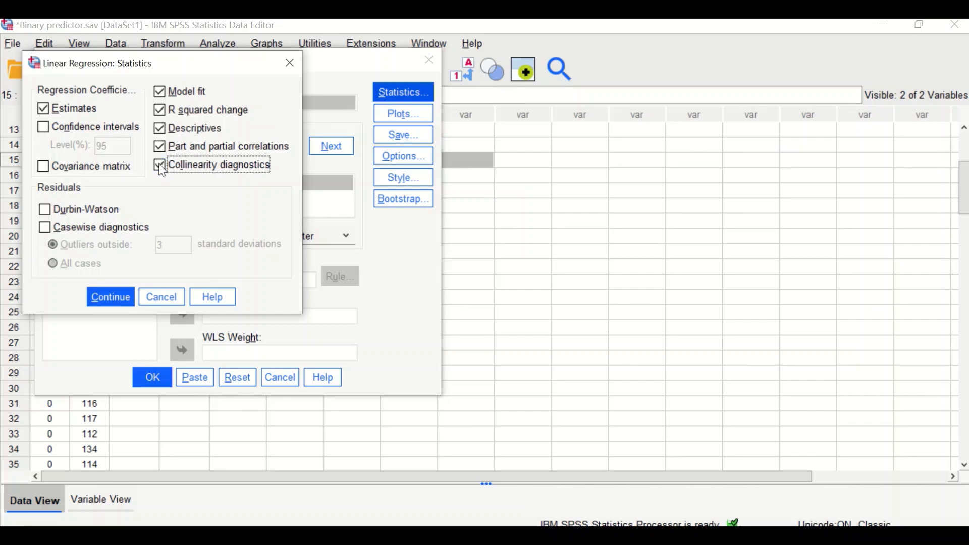
{"action": "left_click", "coordinate": [51, 232]}
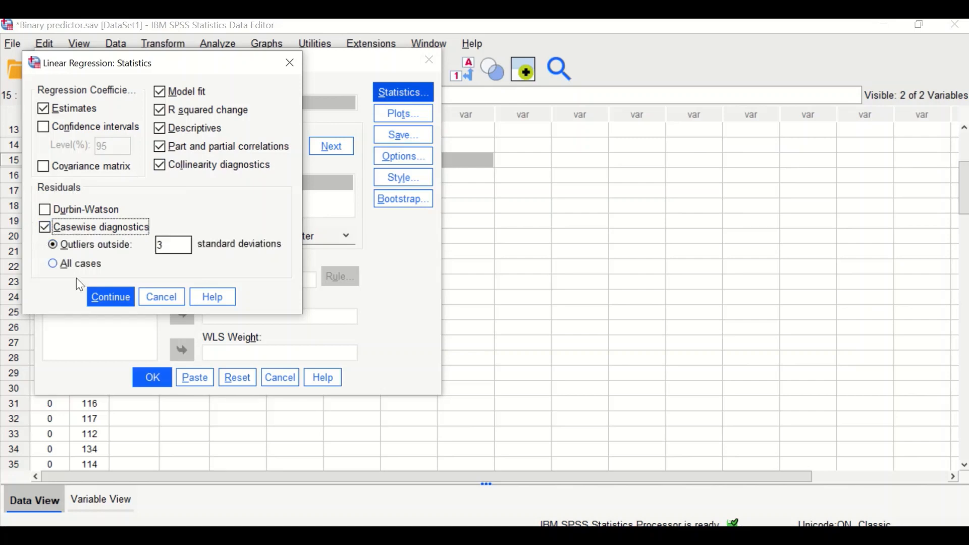
{"action": "left_click", "coordinate": [110, 297]}
Request a scatterplot of *ZRESID (Y) against *ZPRED (X), plus a histogram and normal probability plot of the standardized residuals
{"action": "left_click", "coordinate": [386, 114]}
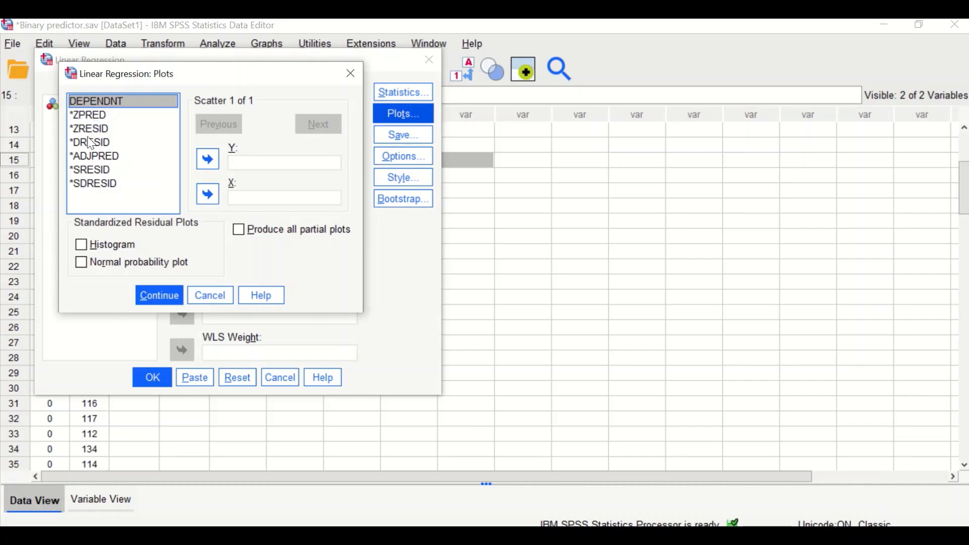
{"action": "left_click_drag", "start_coordinate": [90, 116], "coordinate": [255, 201]}
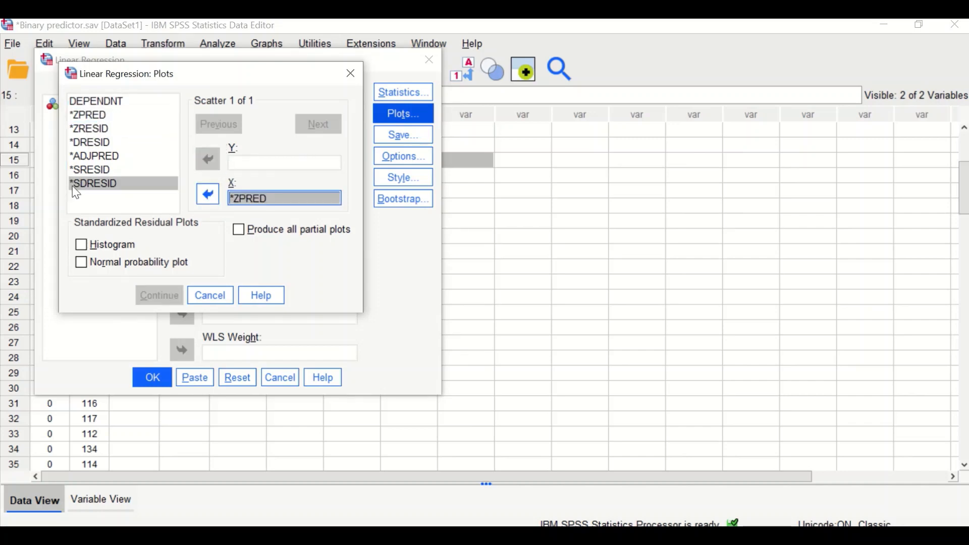
{"action": "left_click", "coordinate": [84, 128]}
{"action": "left_click_drag", "start_coordinate": [86, 129], "coordinate": [237, 162]}
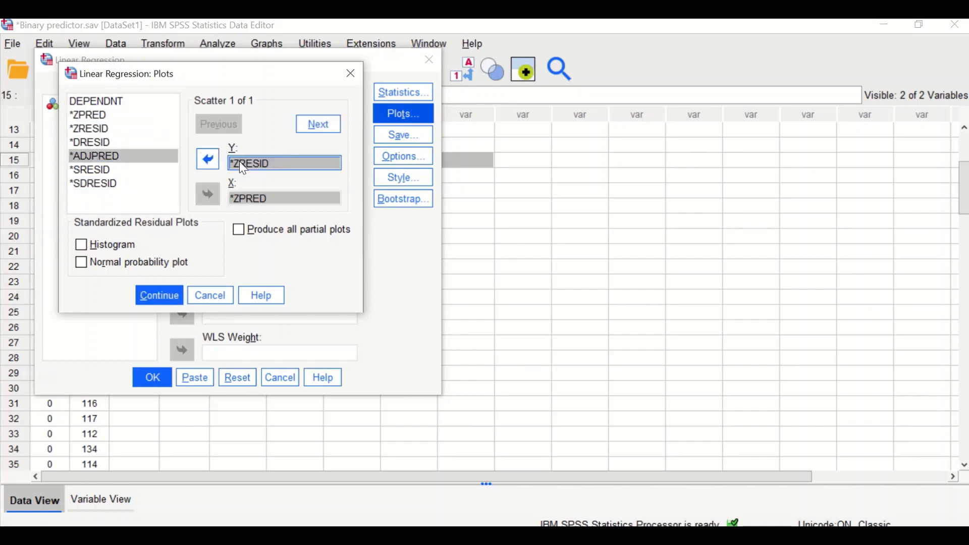
{"action": "left_click", "coordinate": [81, 245]}
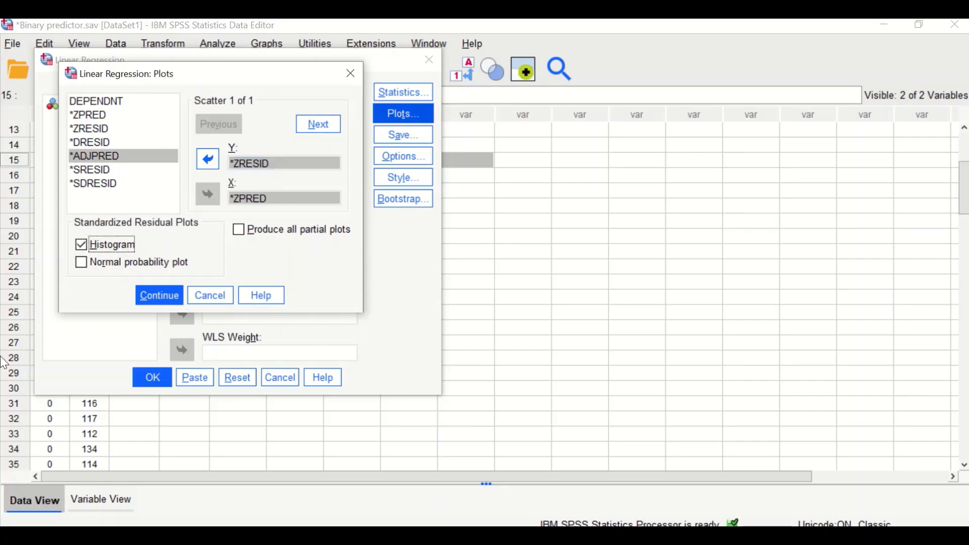
{"action": "left_click", "coordinate": [81, 263]}
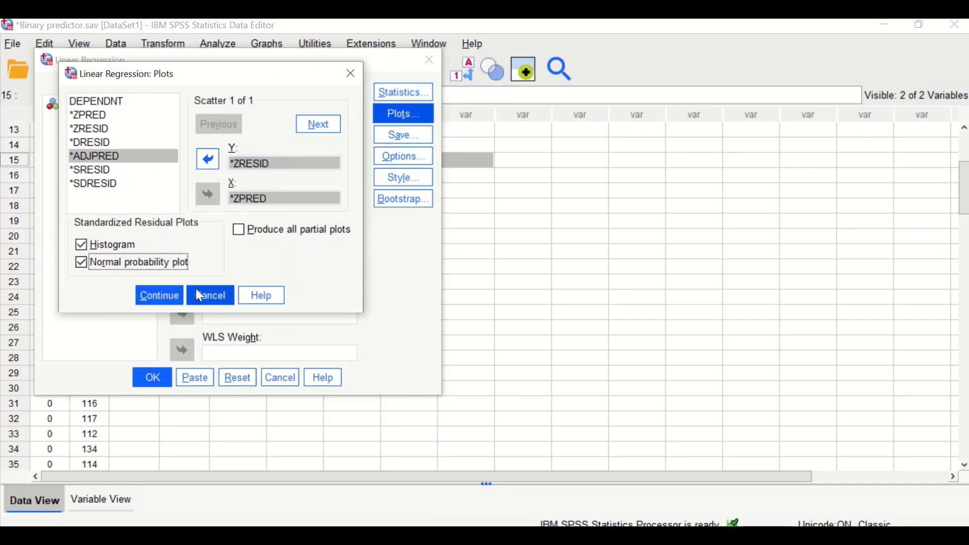
{"action": "left_click", "coordinate": [168, 301]}
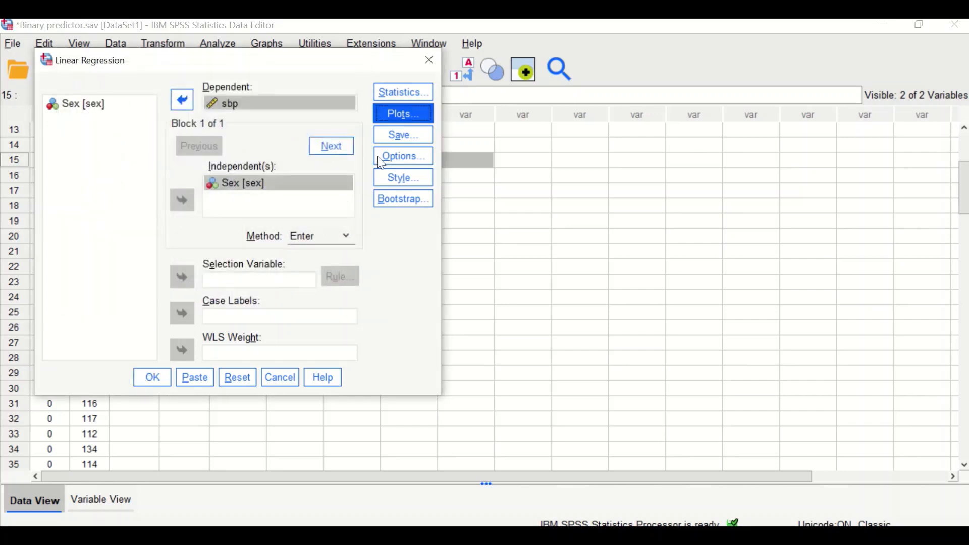
Check the save and options settings, leave them at their defaults, and run the linear regression of sbp on Sex
{"action": "left_click", "coordinate": [401, 136]}
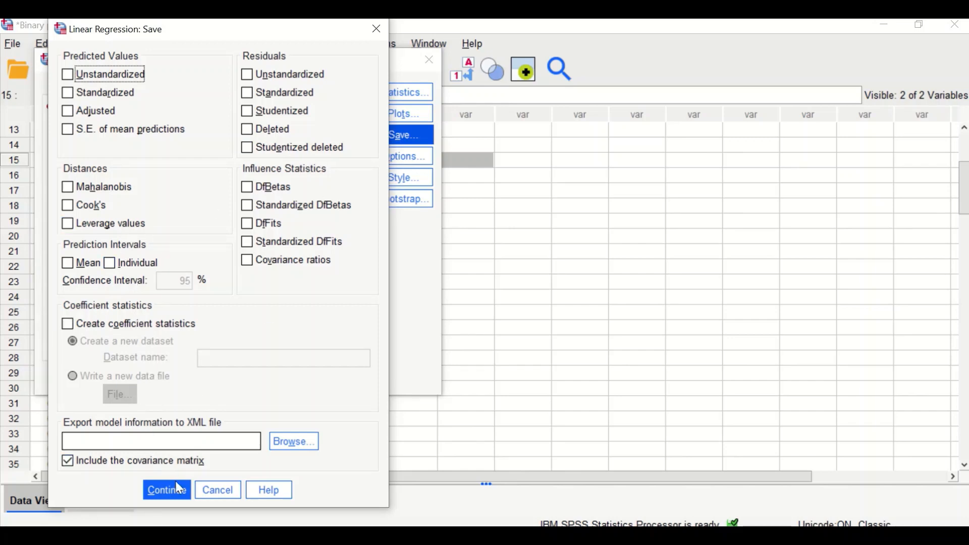
{"action": "left_click", "coordinate": [166, 491]}
{"action": "left_click", "coordinate": [386, 157]}
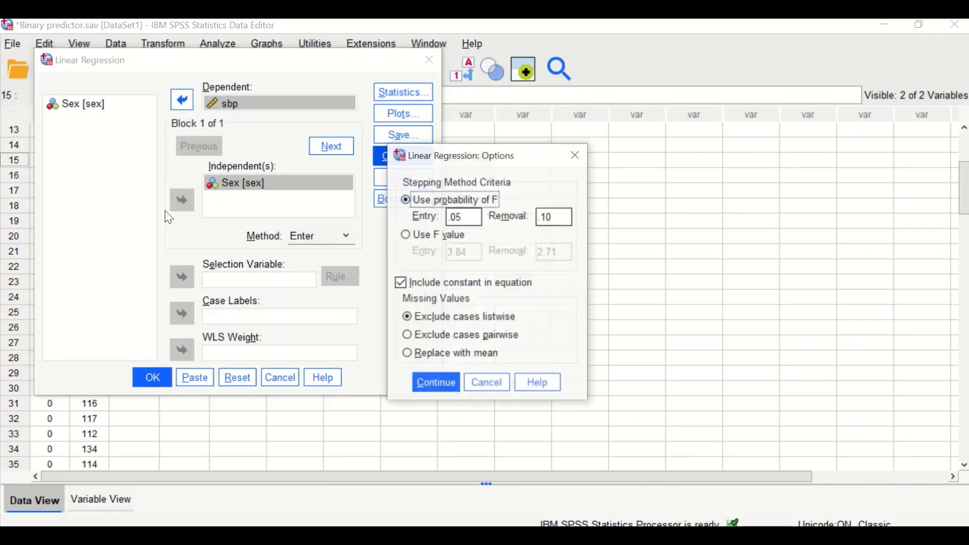
{"action": "left_click", "coordinate": [436, 384]}
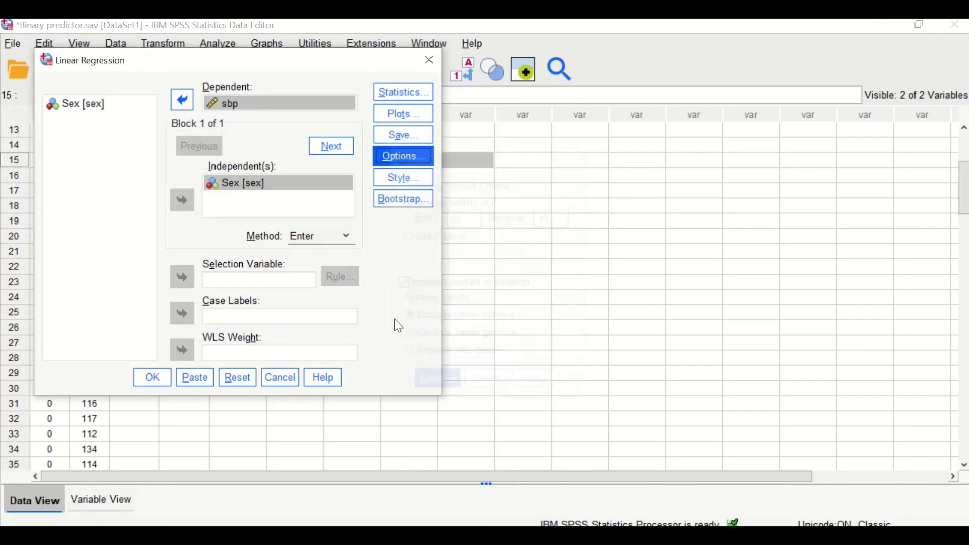
{"action": "left_click", "coordinate": [152, 378]}
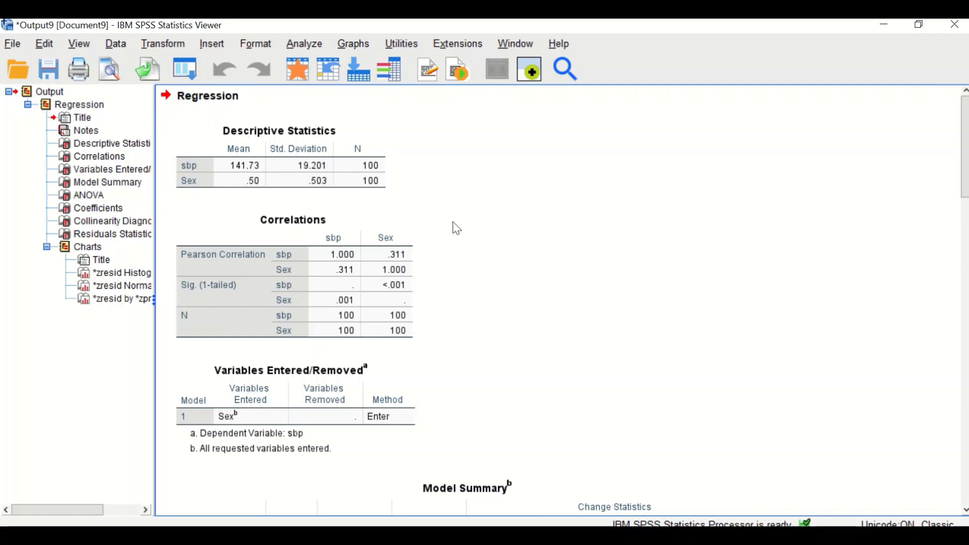
Examine the descriptive statistics, the correlations between sbp and Sex, and the Model Summary, comparing R with the Pearson correlation
{"action": "scroll", "coordinate": [454, 226], "scroll_direction": "down", "scroll_amount": 2}
{"action": "scroll", "coordinate": [461, 229], "scroll_direction": "up", "scroll_amount": 2}
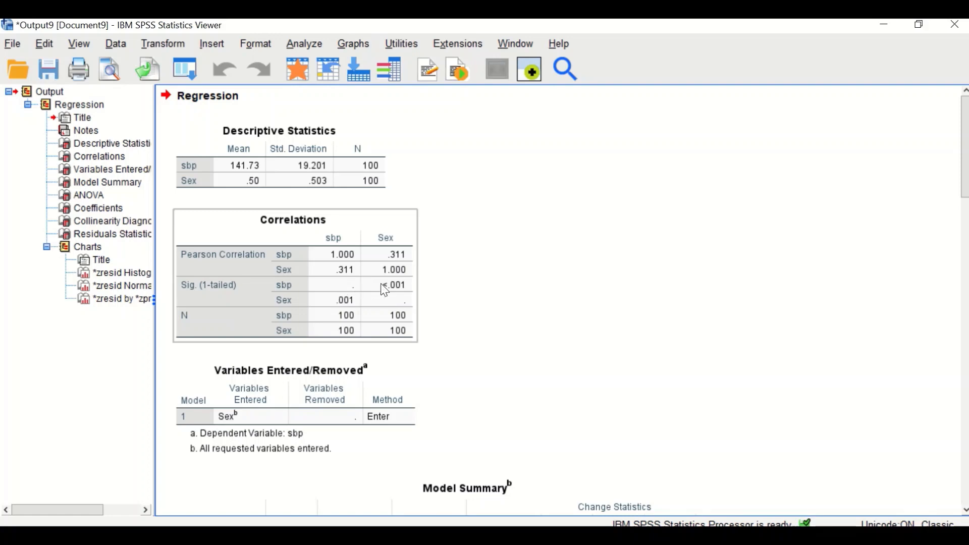
{"action": "left_click", "coordinate": [518, 297]}
{"action": "left_click", "coordinate": [408, 298]}
{"action": "left_click", "coordinate": [449, 320]}
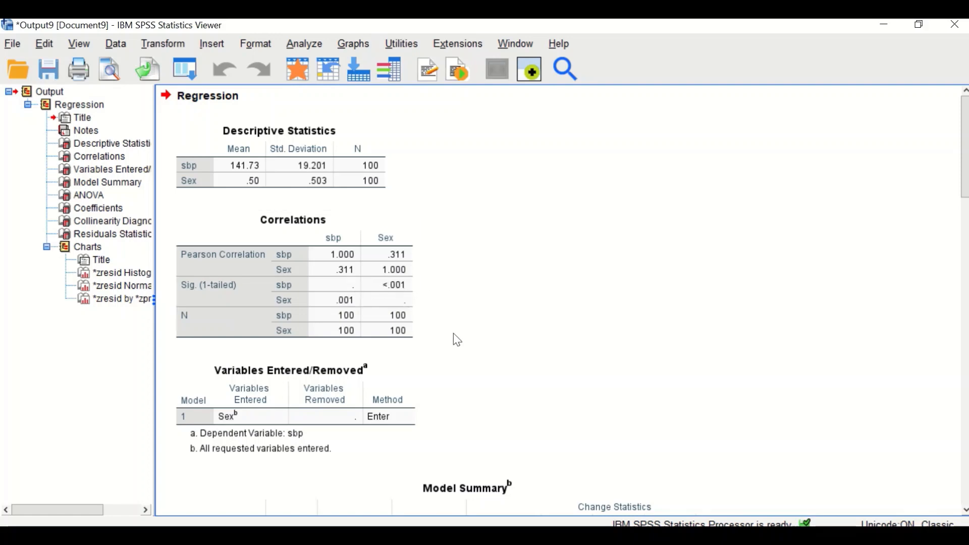
{"action": "scroll", "coordinate": [452, 324], "scroll_direction": "down", "scroll_amount": 5}
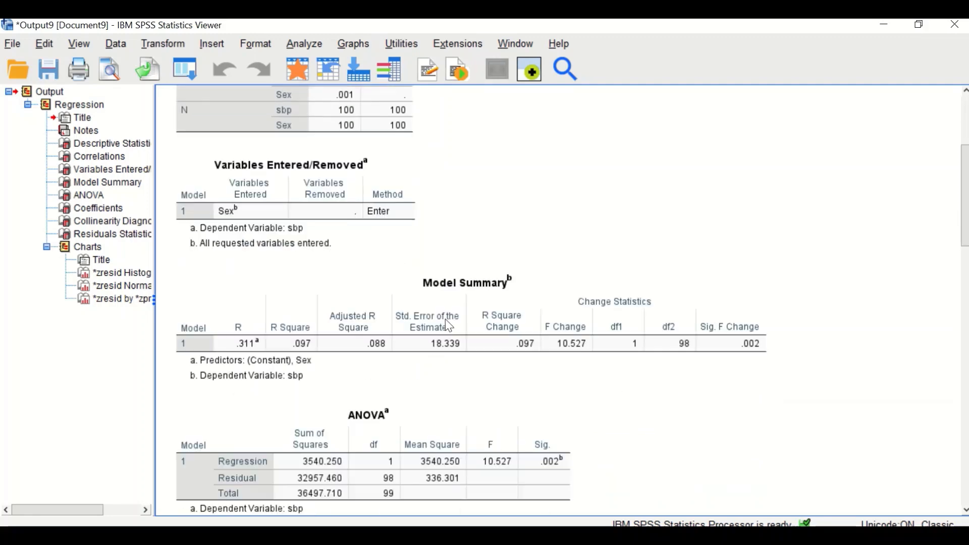
{"action": "scroll", "coordinate": [449, 327], "scroll_direction": "down", "scroll_amount": 2}
{"action": "left_click", "coordinate": [446, 320]}
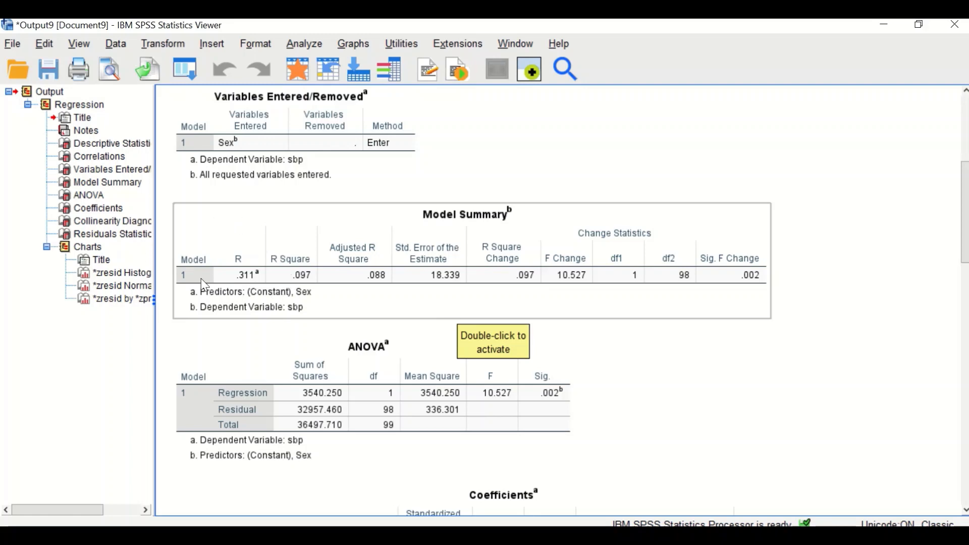
{"action": "scroll", "coordinate": [251, 279], "scroll_direction": "up", "scroll_amount": 3}
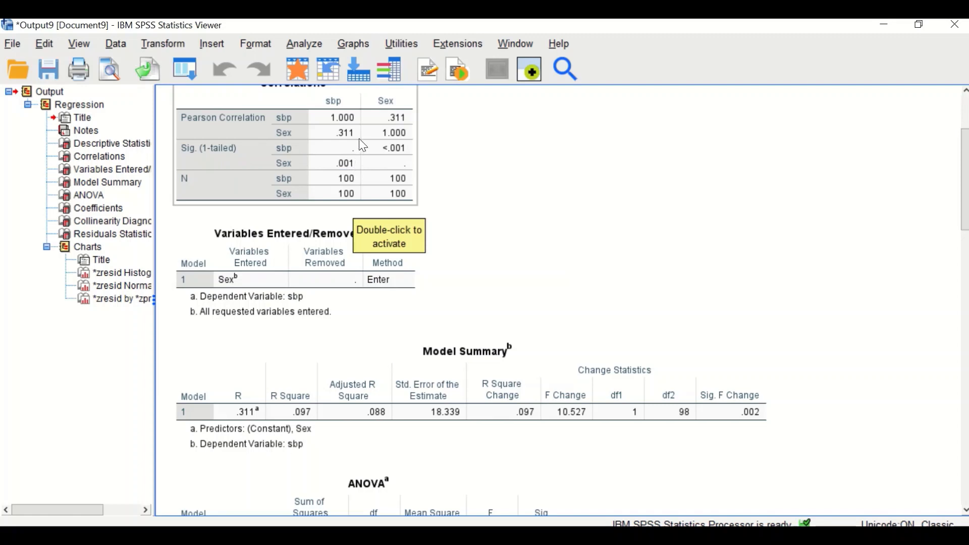
{"action": "scroll", "coordinate": [326, 341], "scroll_direction": "down", "scroll_amount": 2}
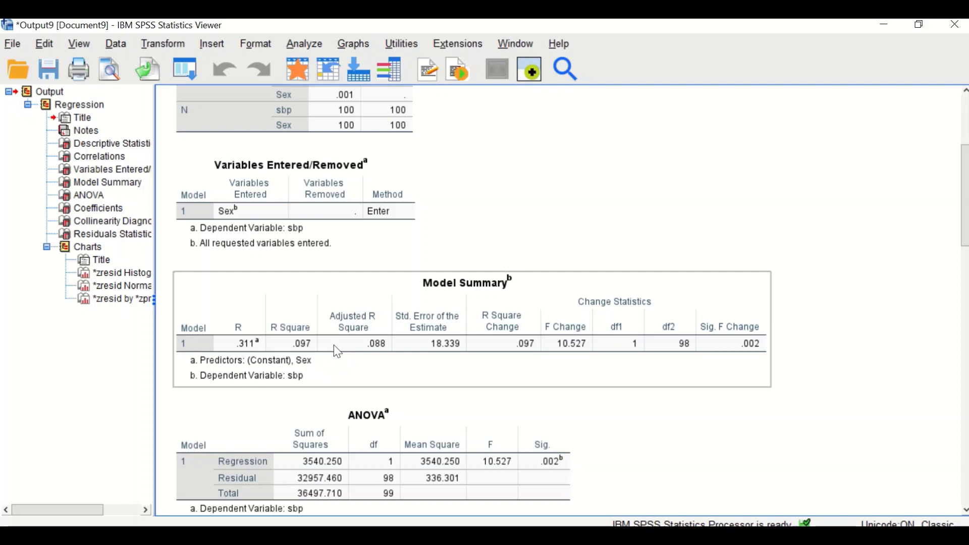
Examine the ANOVA and Coefficients tables, the histogram and the normal P-P plot of the standardized residuals
{"action": "scroll", "coordinate": [629, 383], "scroll_direction": "down", "scroll_amount": 3}
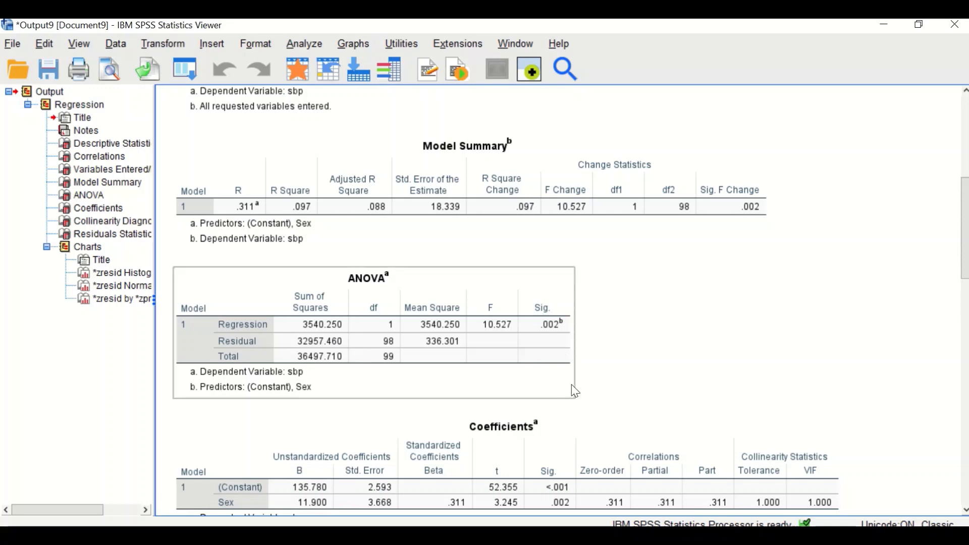
{"action": "scroll", "coordinate": [576, 392], "scroll_direction": "down", "scroll_amount": 3}
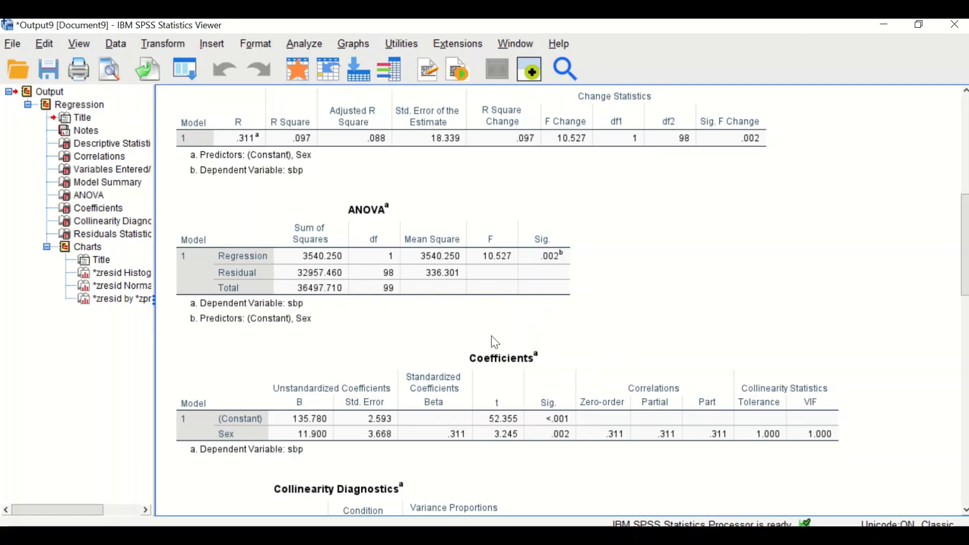
{"action": "scroll", "coordinate": [666, 285], "scroll_direction": "down", "scroll_amount": 3}
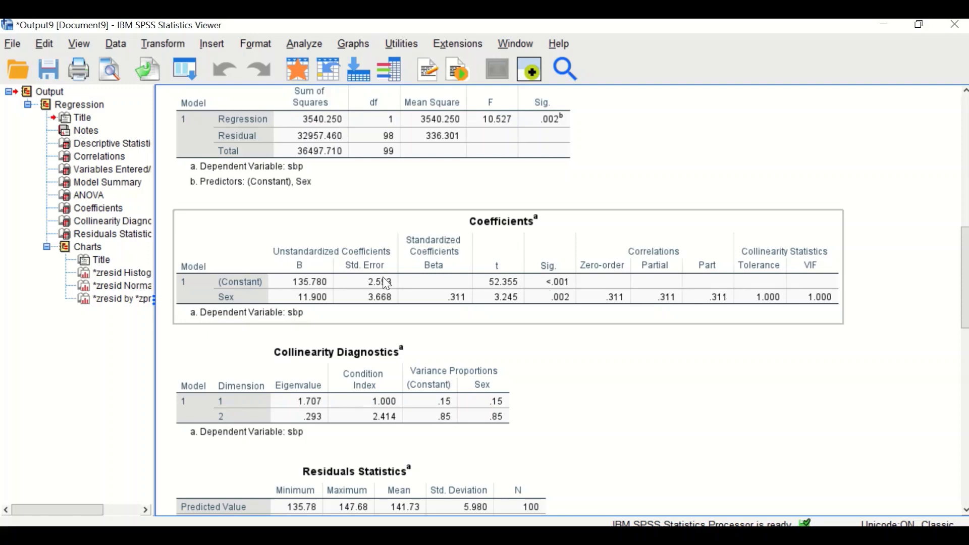
{"action": "scroll", "coordinate": [387, 278], "scroll_direction": "up", "scroll_amount": 2}
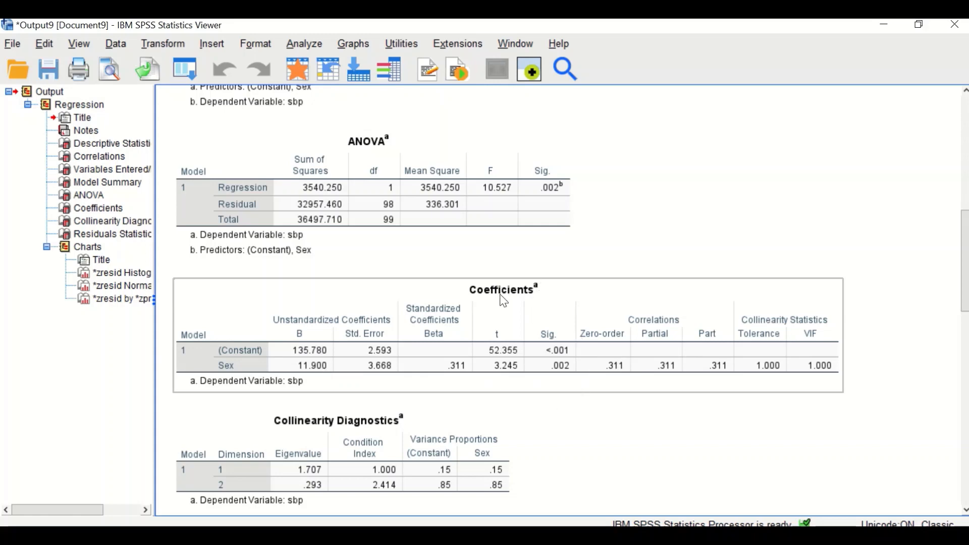
{"action": "scroll", "coordinate": [671, 350], "scroll_direction": "down", "scroll_amount": 10}
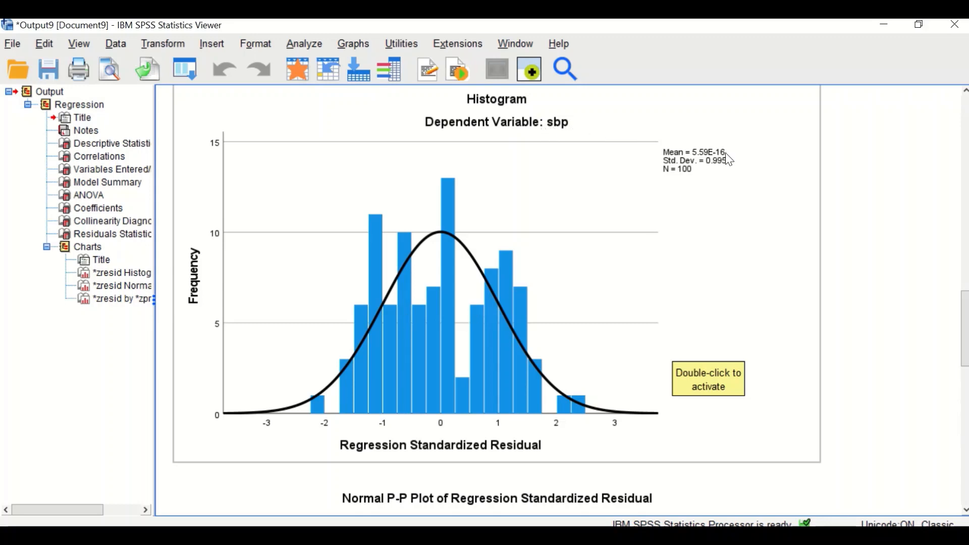
{"action": "scroll", "coordinate": [584, 341], "scroll_direction": "down", "scroll_amount": 5}
{"action": "scroll", "coordinate": [581, 355], "scroll_direction": "down", "scroll_amount": 1}
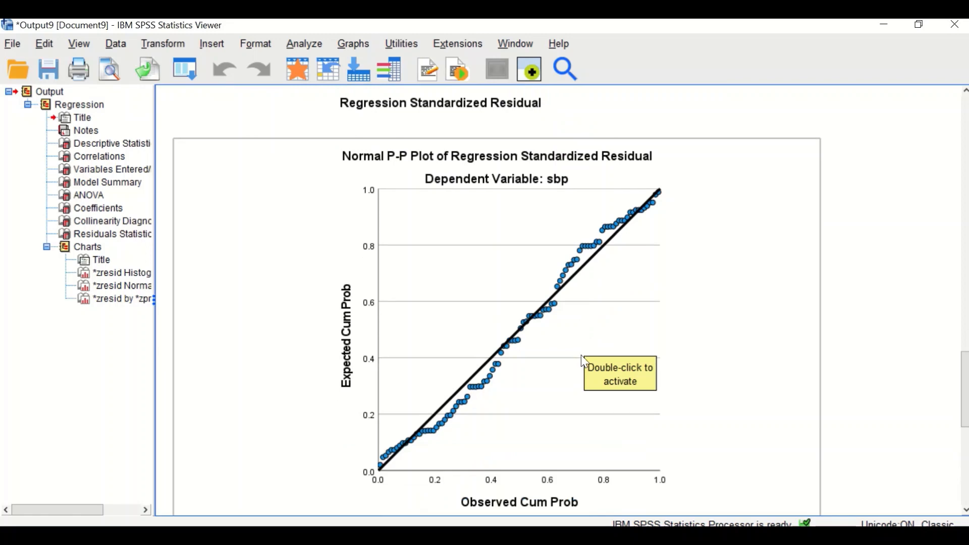
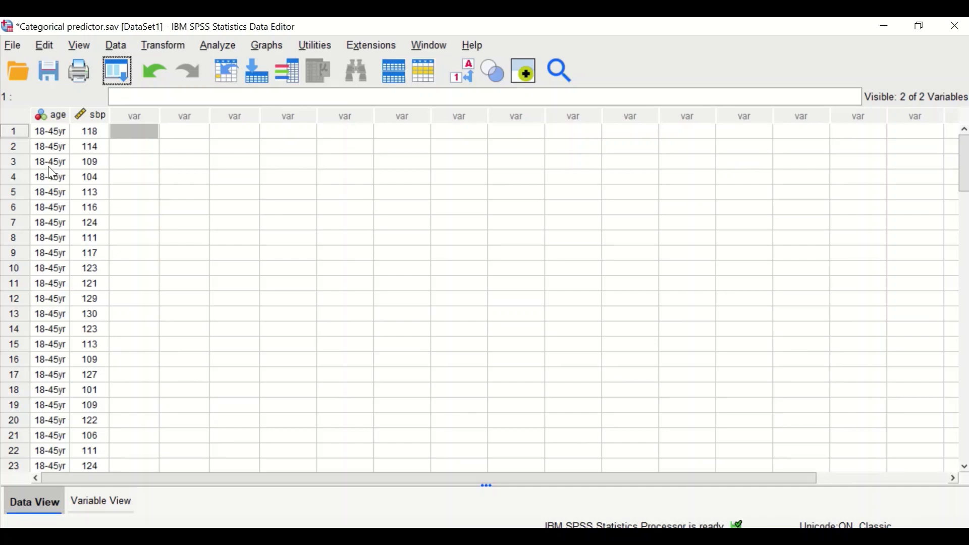
Display the numeric codes of the age categories instead of their value labels in the Categorical predictor.sav data
{"action": "scroll", "coordinate": [52, 173], "scroll_direction": "down", "scroll_amount": 11}
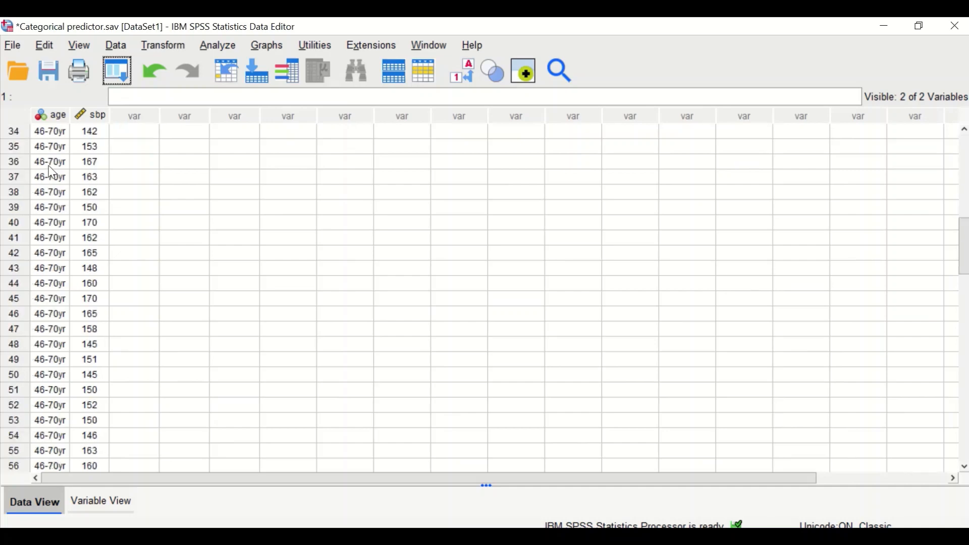
{"action": "left_click", "coordinate": [464, 80]}
{"action": "scroll", "coordinate": [21, 195], "scroll_direction": "up", "scroll_amount": 11}
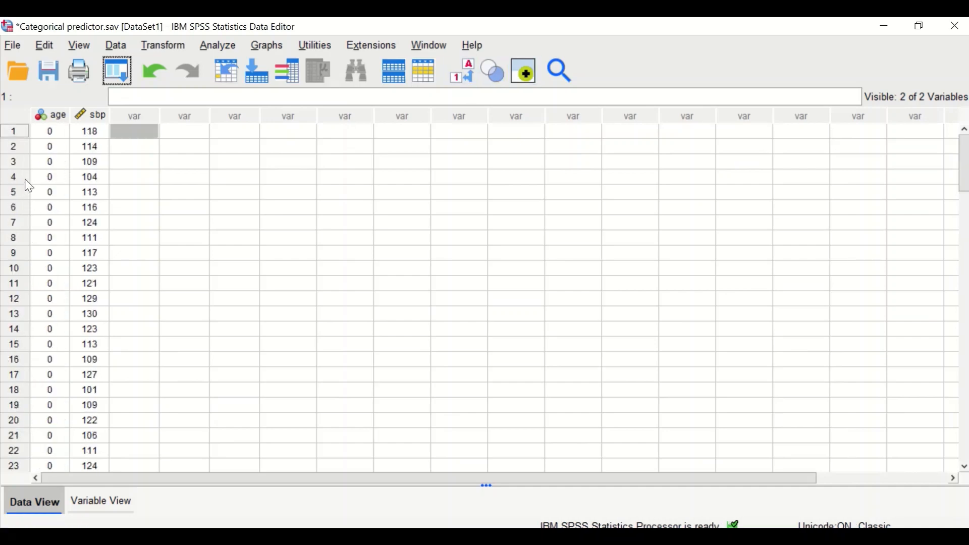
{"action": "scroll", "coordinate": [48, 222], "scroll_direction": "down", "scroll_amount": 18}
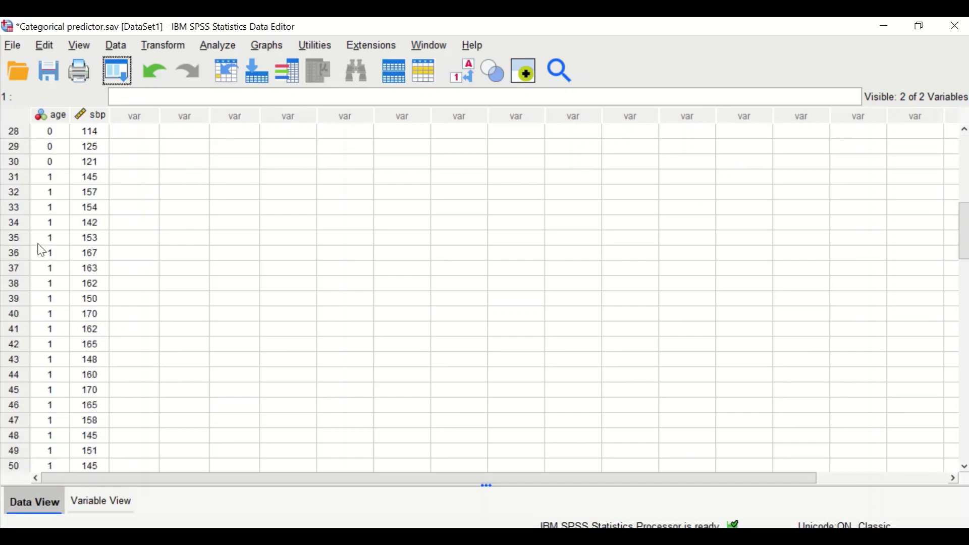
{"action": "scroll", "coordinate": [44, 255], "scroll_direction": "up", "scroll_amount": 14}
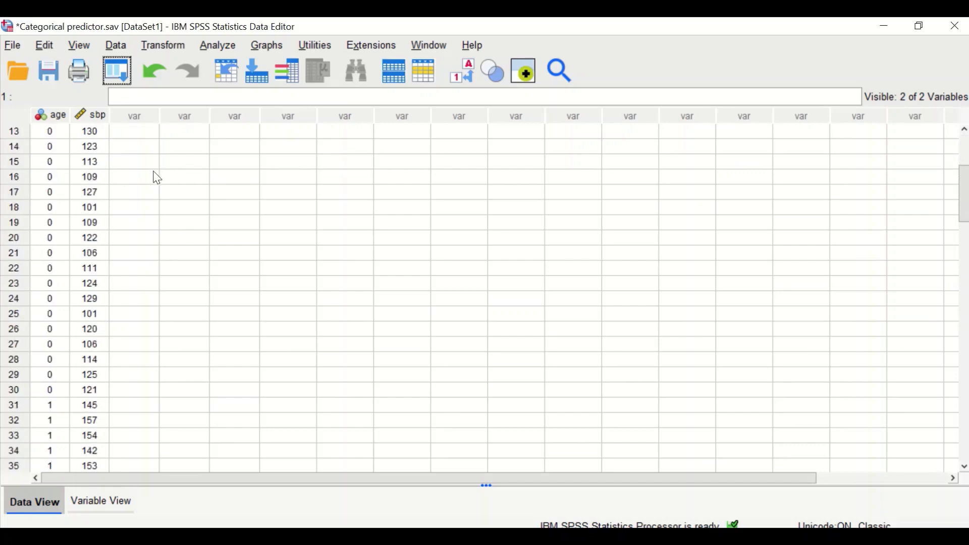
Review the variable definitions and the value labels assigned to the age categories, and return to the data
{"action": "left_click", "coordinate": [91, 502]}
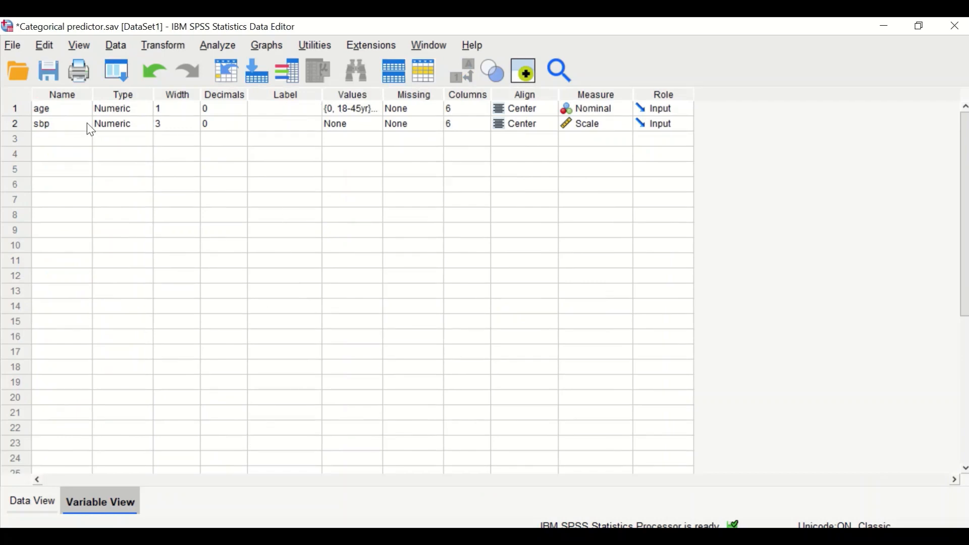
{"action": "double_click", "coordinate": [370, 108]}
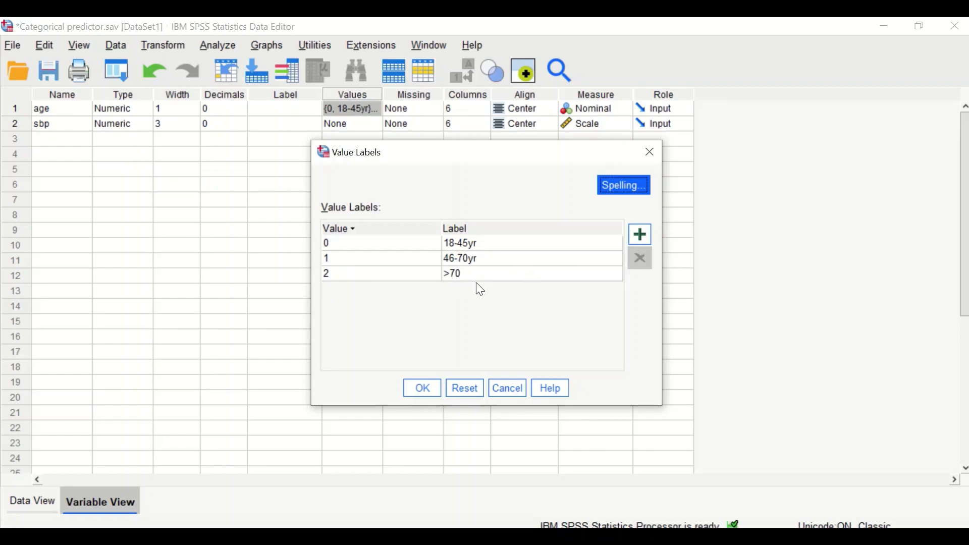
{"action": "left_click", "coordinate": [422, 388]}
{"action": "left_click", "coordinate": [32, 507]}
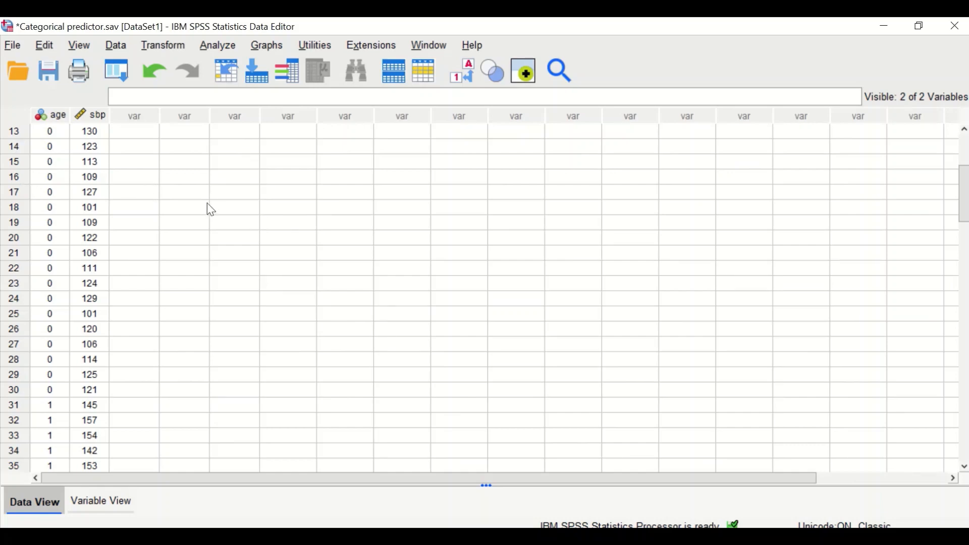
Run Explore with sbp as the dependent variable and age as the factor, displaying both statistics and plots
{"action": "left_click", "coordinate": [222, 47]}
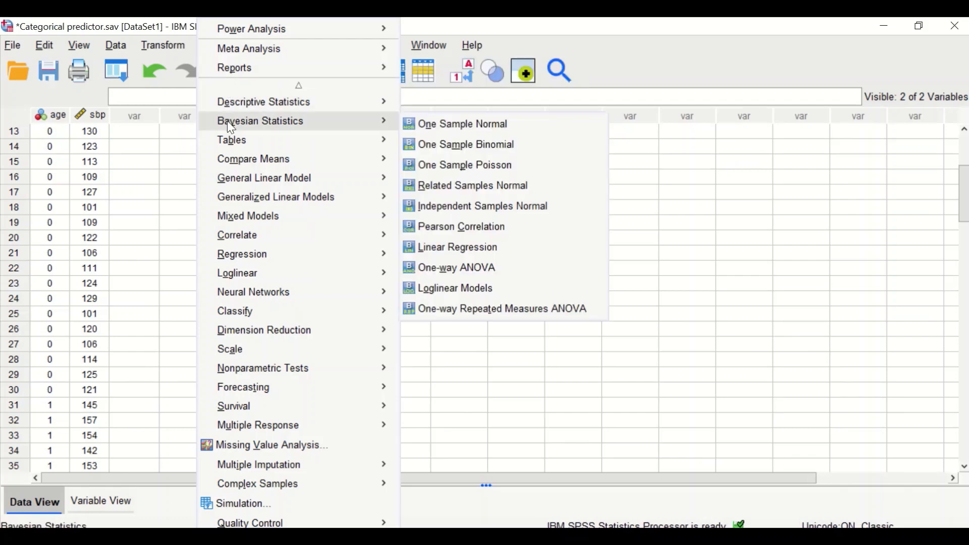
{"action": "mouse_move", "coordinate": [234, 105]}
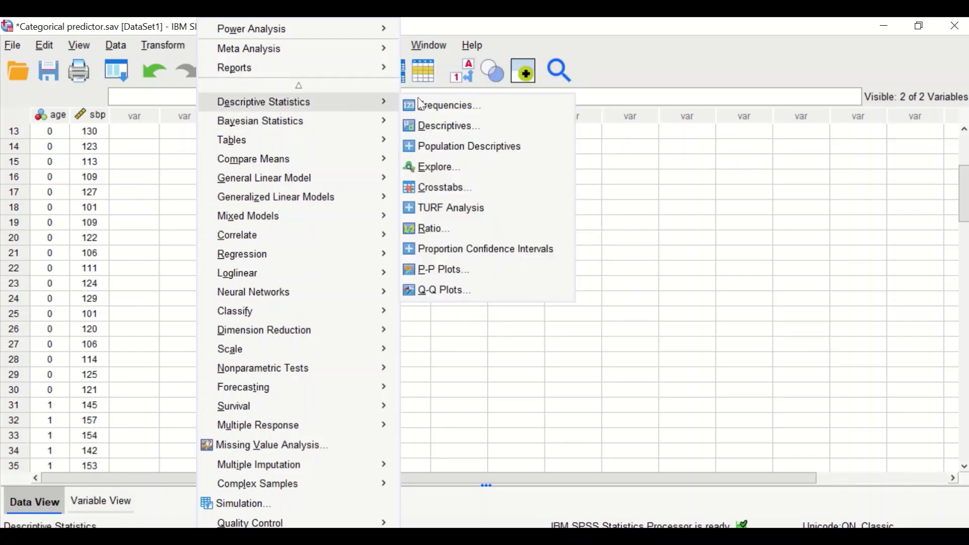
{"action": "left_click", "coordinate": [422, 171]}
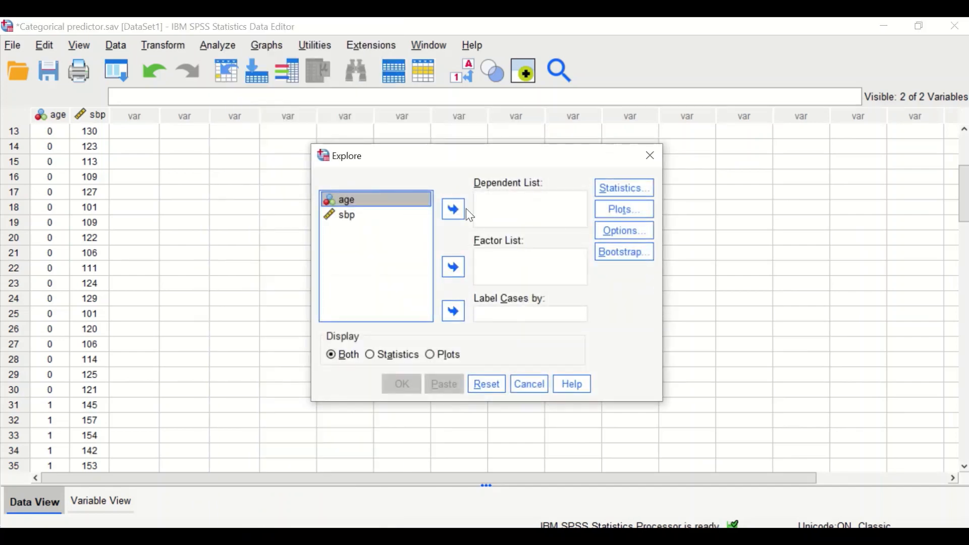
{"action": "left_click_drag", "start_coordinate": [500, 158], "coordinate": [433, 158]}
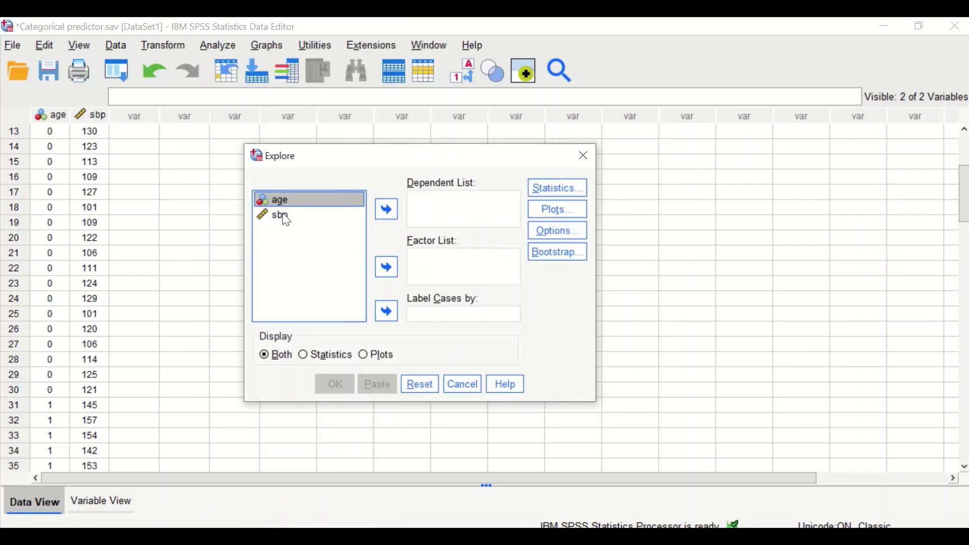
{"action": "left_click_drag", "start_coordinate": [285, 219], "coordinate": [450, 217]}
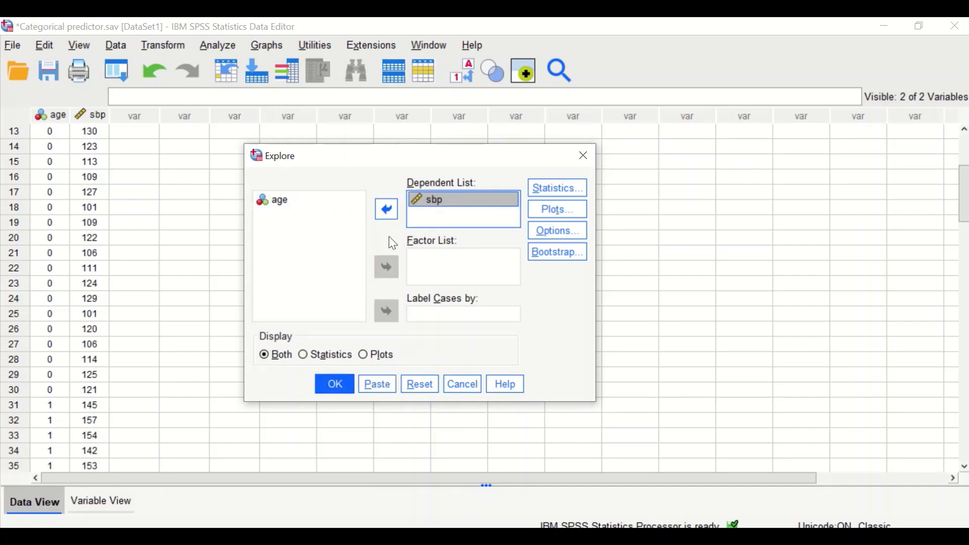
{"action": "left_click", "coordinate": [281, 201]}
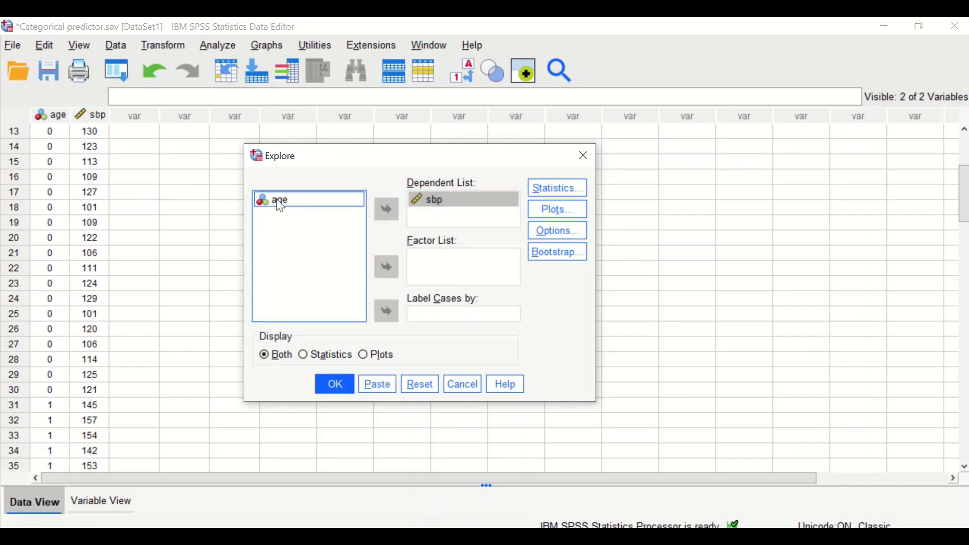
{"action": "left_click_drag", "start_coordinate": [280, 206], "coordinate": [418, 259]}
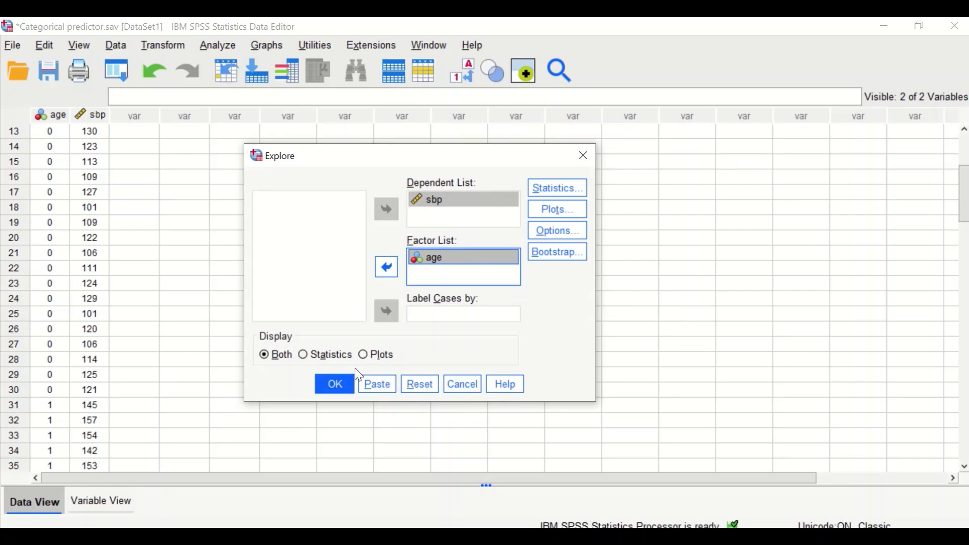
{"action": "left_click", "coordinate": [339, 388]}
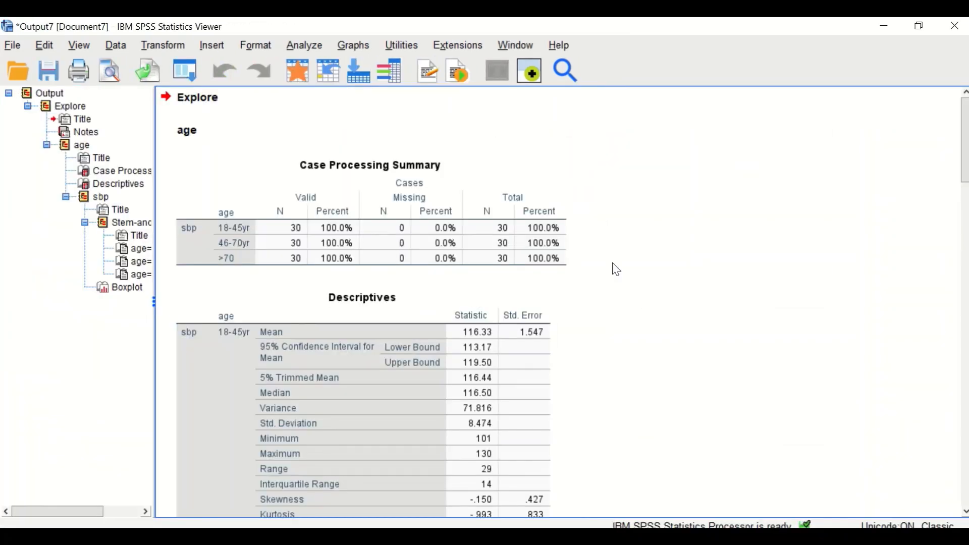
Examine the Case Processing Summary and the Descriptives of sbp for each of the three age groups
{"action": "left_click", "coordinate": [348, 131]}
{"action": "left_click", "coordinate": [255, 223]}
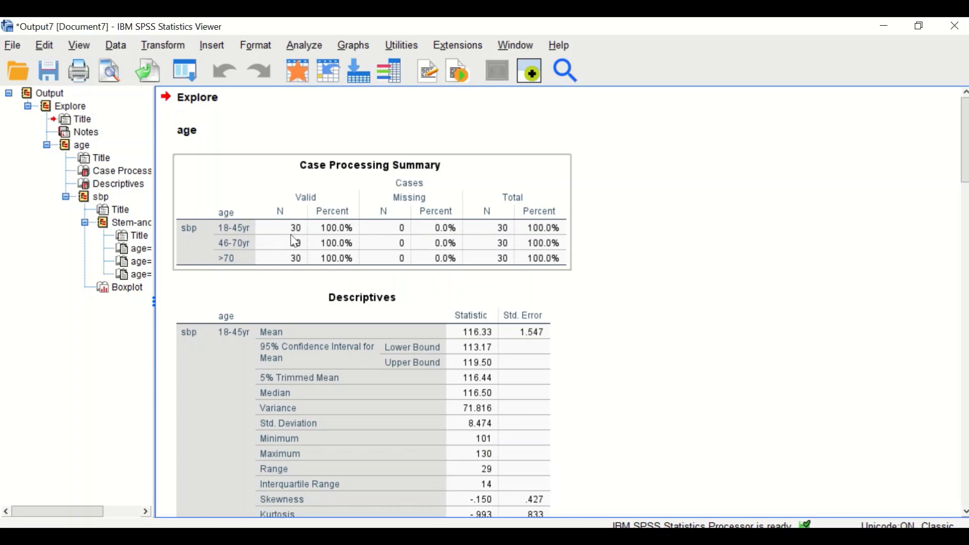
{"action": "scroll", "coordinate": [343, 272], "scroll_direction": "down", "scroll_amount": 2}
{"action": "scroll", "coordinate": [347, 283], "scroll_direction": "down", "scroll_amount": 3}
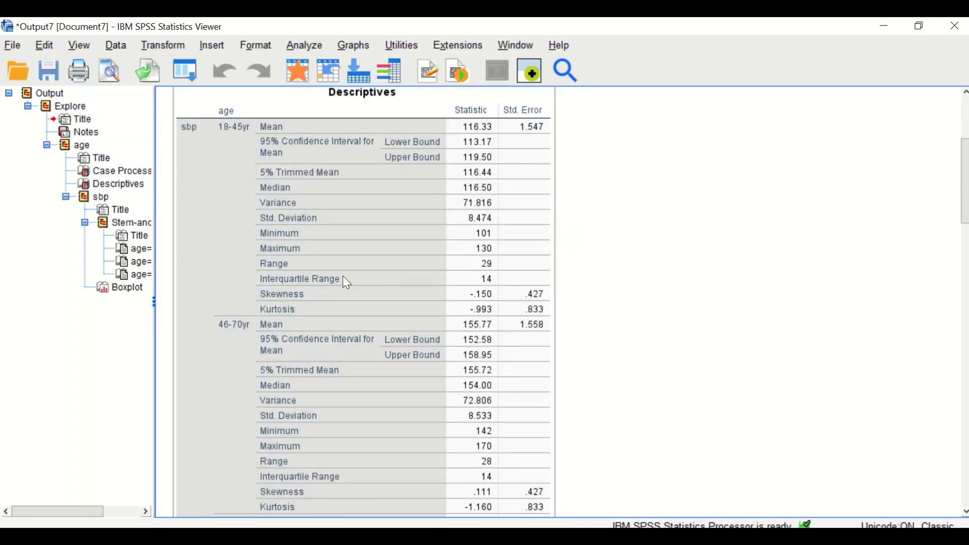
{"action": "scroll", "coordinate": [348, 283], "scroll_direction": "up", "scroll_amount": 2}
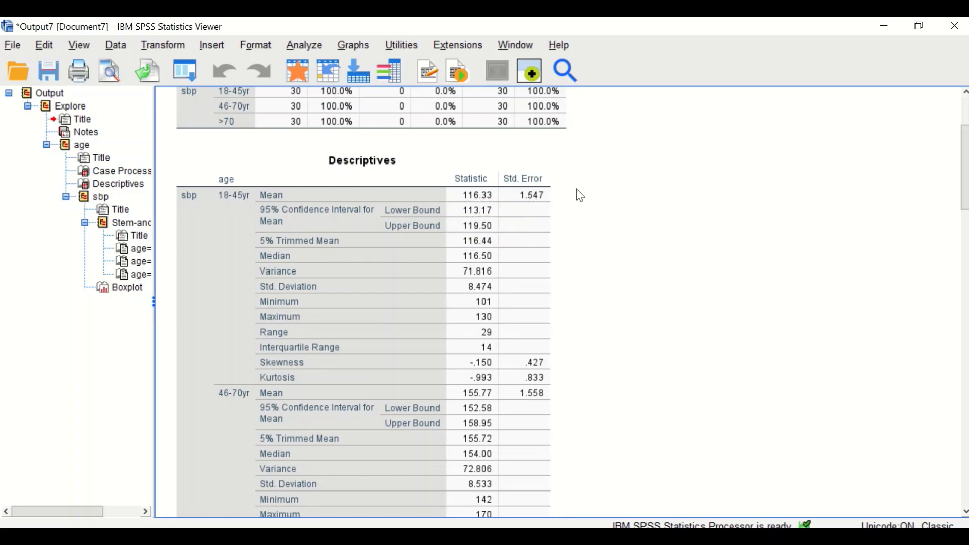
{"action": "scroll", "coordinate": [377, 281], "scroll_direction": "down", "scroll_amount": 3}
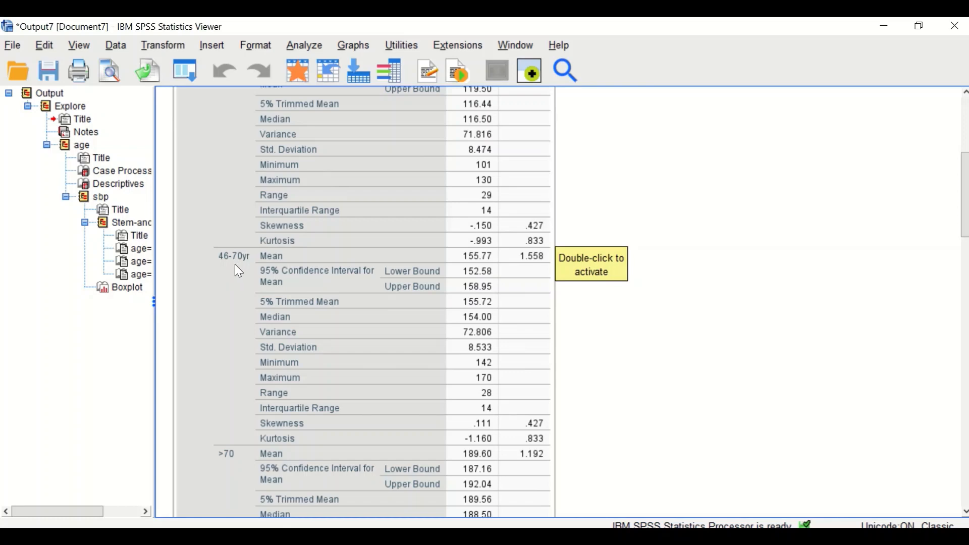
{"action": "scroll", "coordinate": [242, 271], "scroll_direction": "up", "scroll_amount": 2}
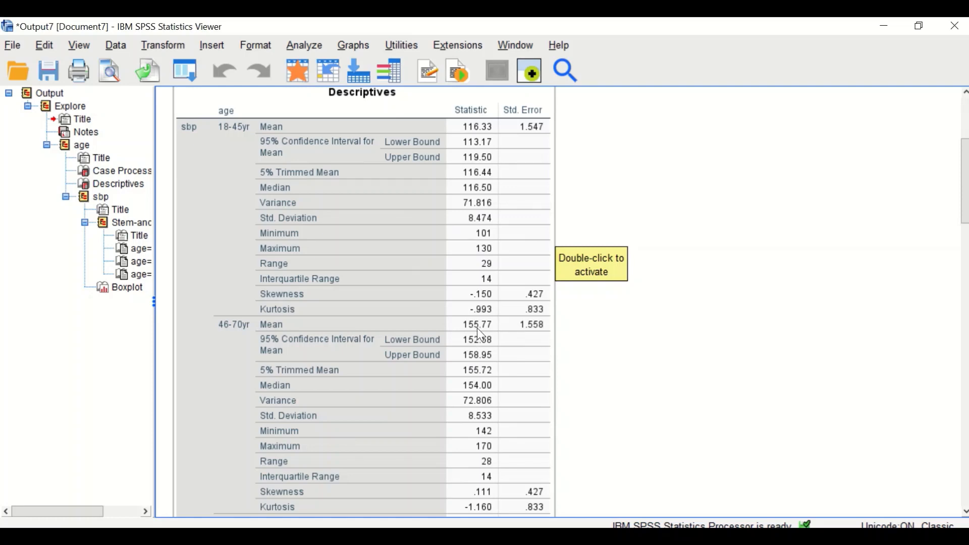
{"action": "scroll", "coordinate": [505, 338], "scroll_direction": "down", "scroll_amount": 6}
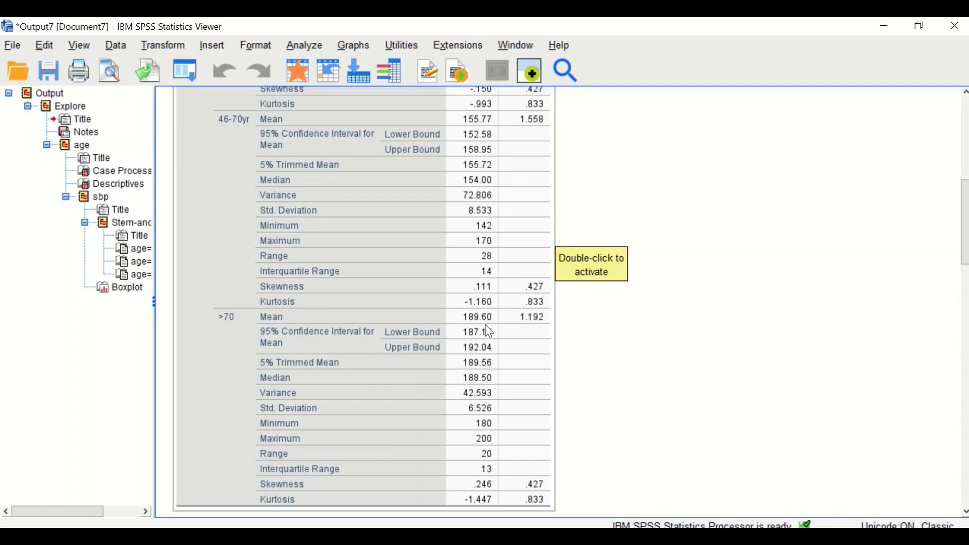
{"action": "scroll", "coordinate": [458, 264], "scroll_direction": "up", "scroll_amount": 4}
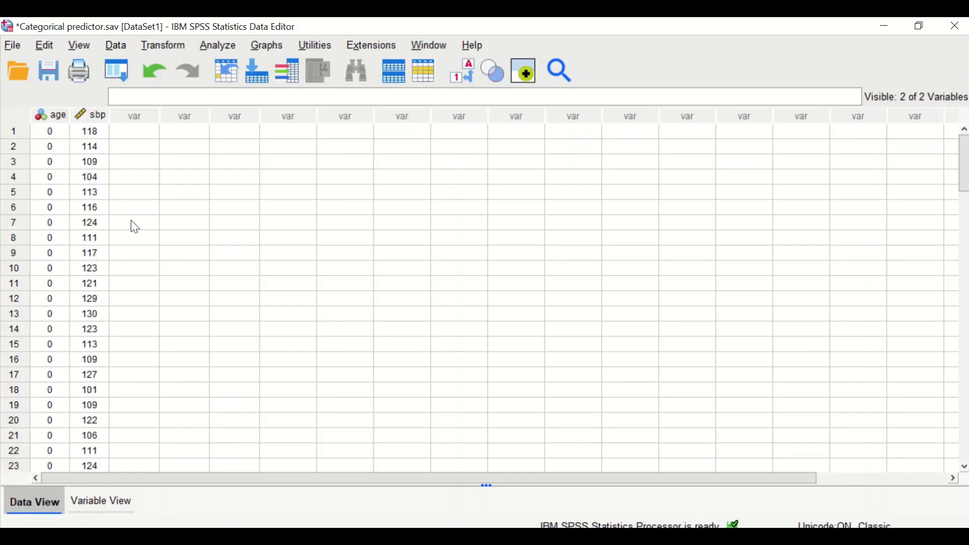
Set up a recode of age into a different variable named Cat1 with the label Cat1(18-45yr)
{"action": "left_click", "coordinate": [169, 48]}
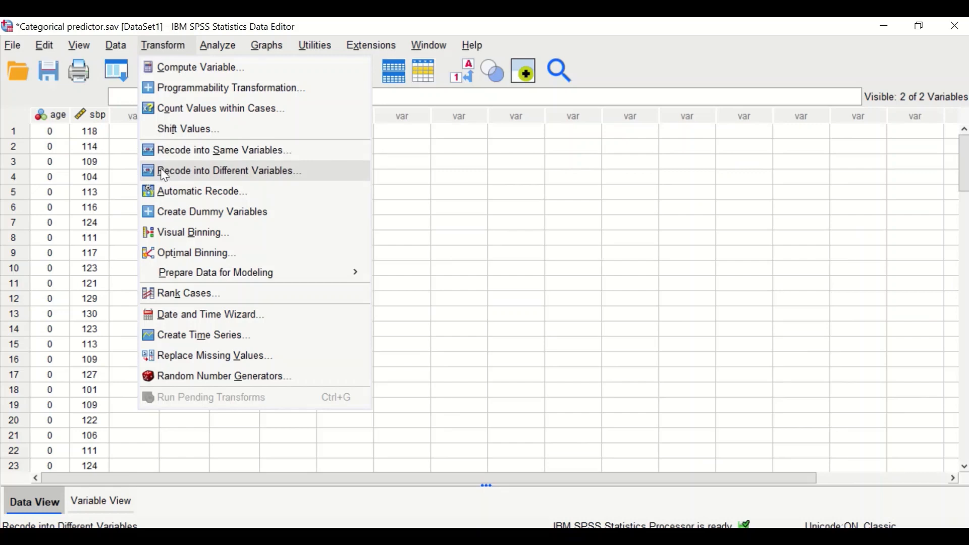
{"action": "left_click", "coordinate": [237, 172]}
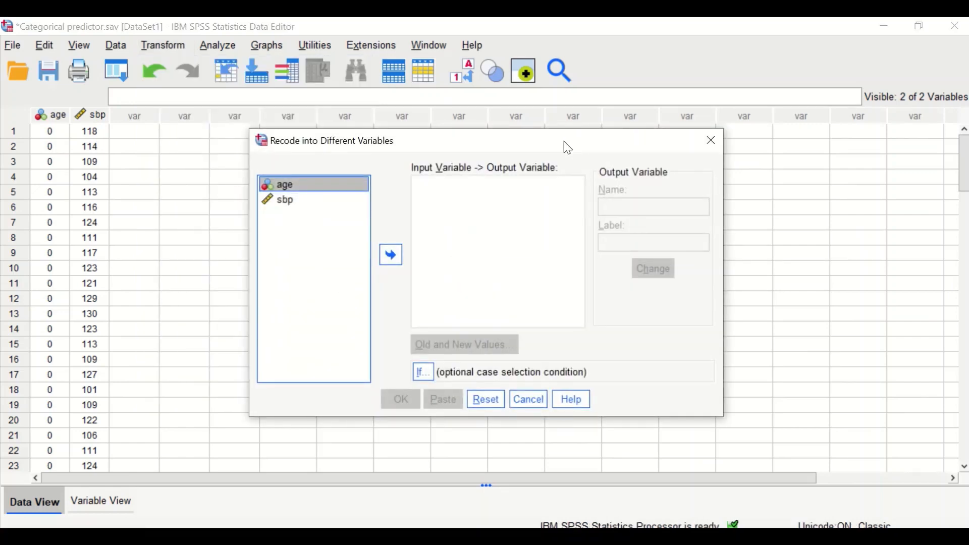
{"action": "left_click_drag", "start_coordinate": [567, 146], "coordinate": [491, 124]}
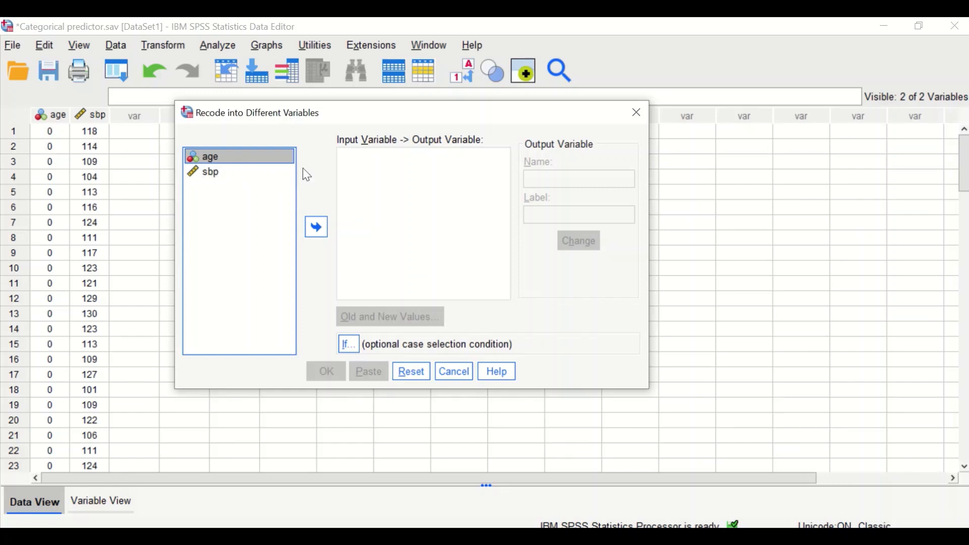
{"action": "left_click_drag", "start_coordinate": [382, 121], "coordinate": [346, 118]}
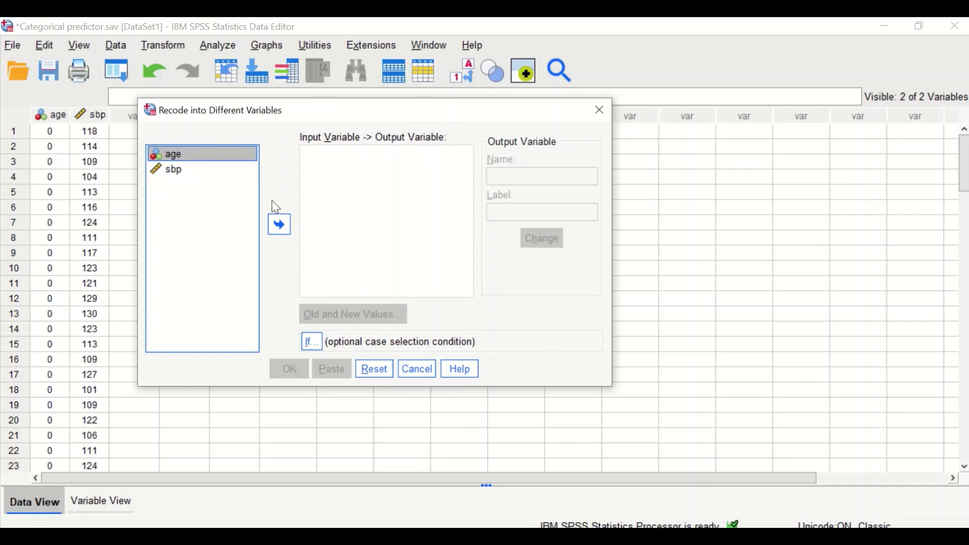
{"action": "left_click", "coordinate": [280, 225]}
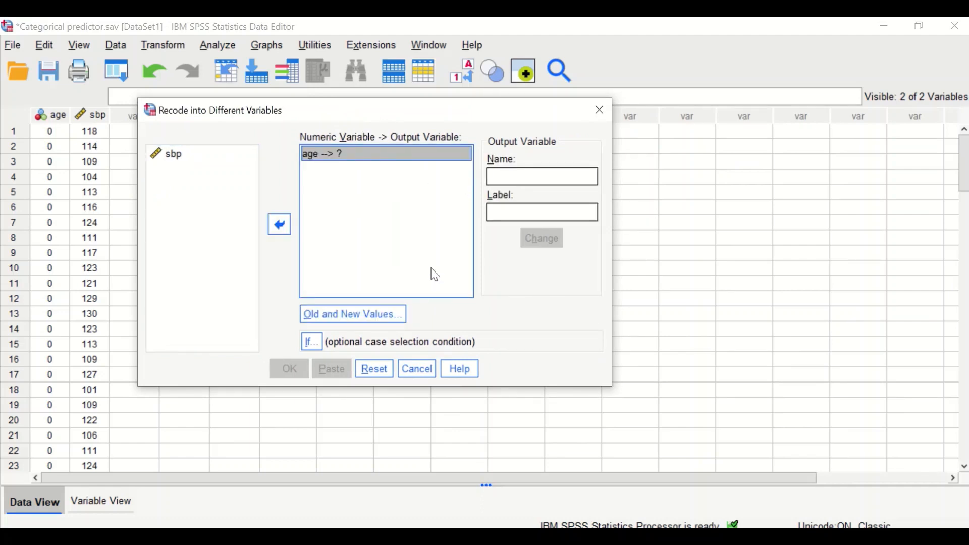
{"action": "left_click", "coordinate": [520, 177]}
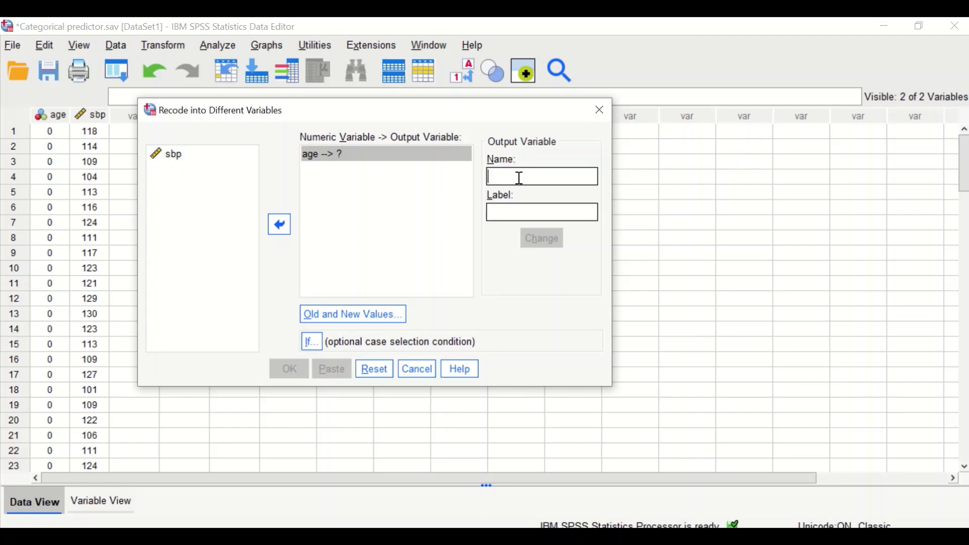
{"action": "type", "text": "Cat1"}
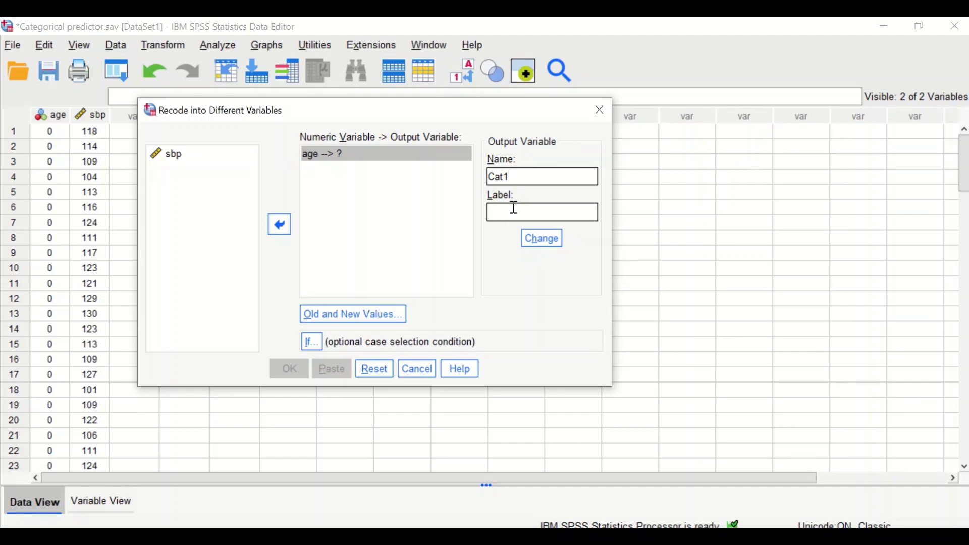
{"action": "left_click", "coordinate": [515, 208]}
{"action": "type", "text": "Ca"}
{"action": "type", "text": "t1(48-45yr"}
{"action": "left_click", "coordinate": [550, 243]}
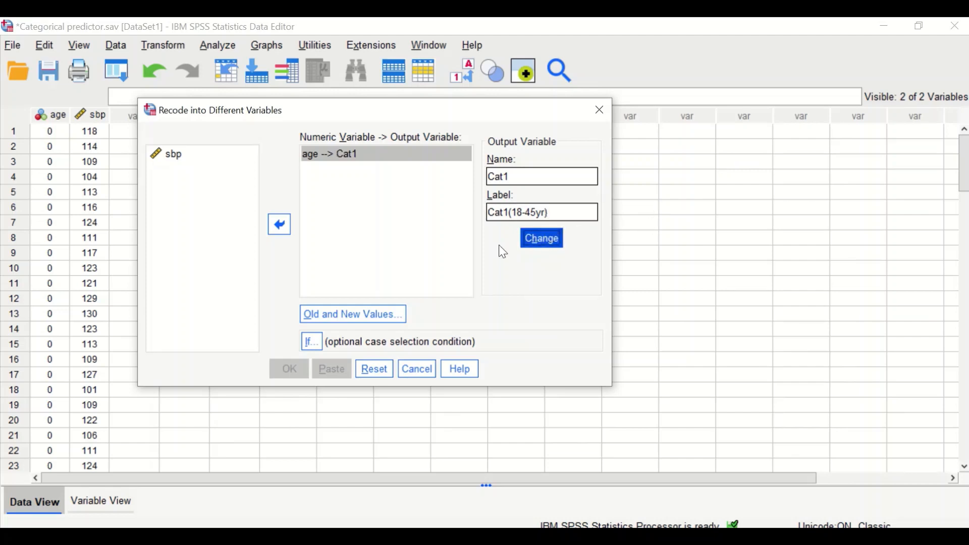
Define the first recoding rule for Cat1, mapping old value 0 to new value 1
{"action": "left_click", "coordinate": [356, 324]}
{"action": "mouse_move", "coordinate": [492, 127]}
{"action": "left_mouse_down"}
{"action": "mouse_move", "coordinate": [433, 124]}
{"action": "mouse_move", "coordinate": [500, 133]}
{"action": "left_mouse_up"}
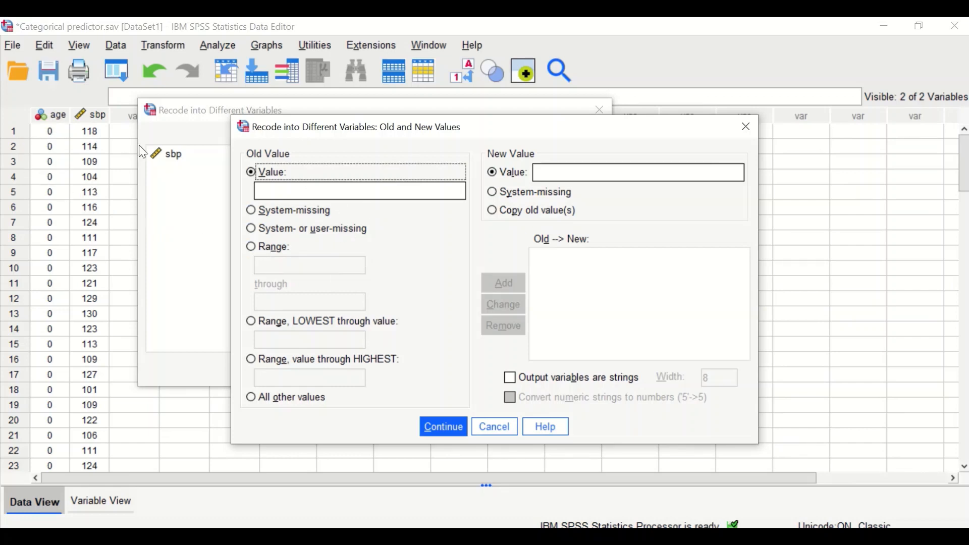
{"action": "left_click", "coordinate": [324, 194]}
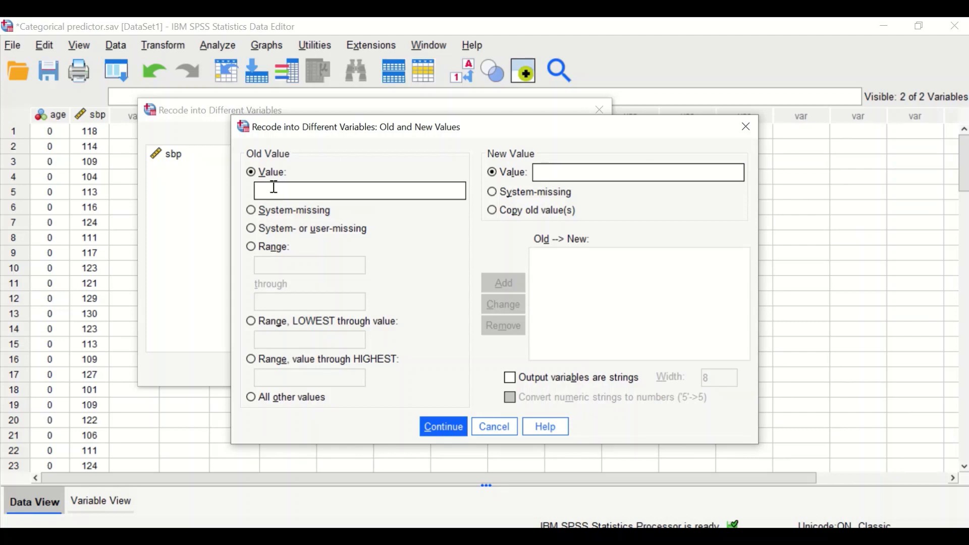
{"action": "type", "text": "0"}
{"action": "left_click", "coordinate": [568, 174]}
{"action": "type", "text": "1"}
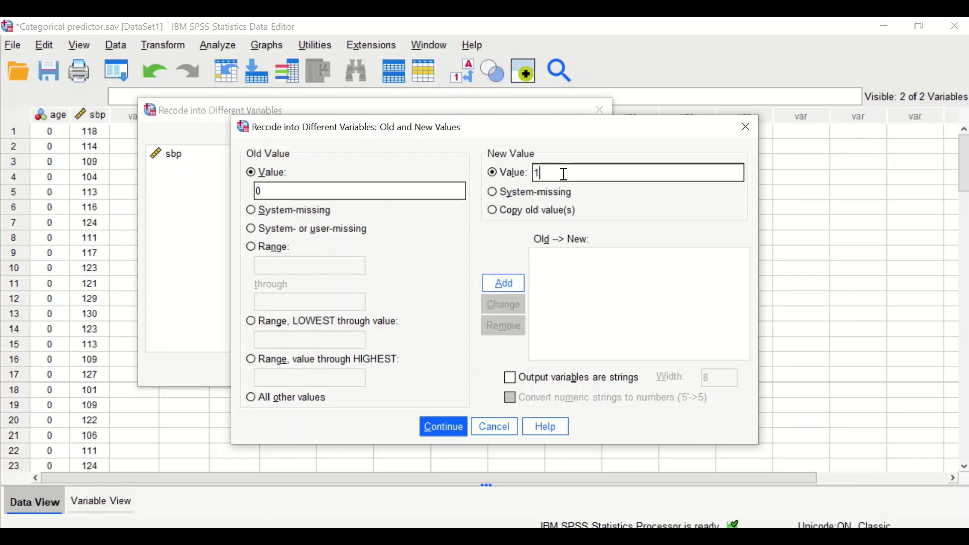
{"action": "left_click", "coordinate": [506, 288]}
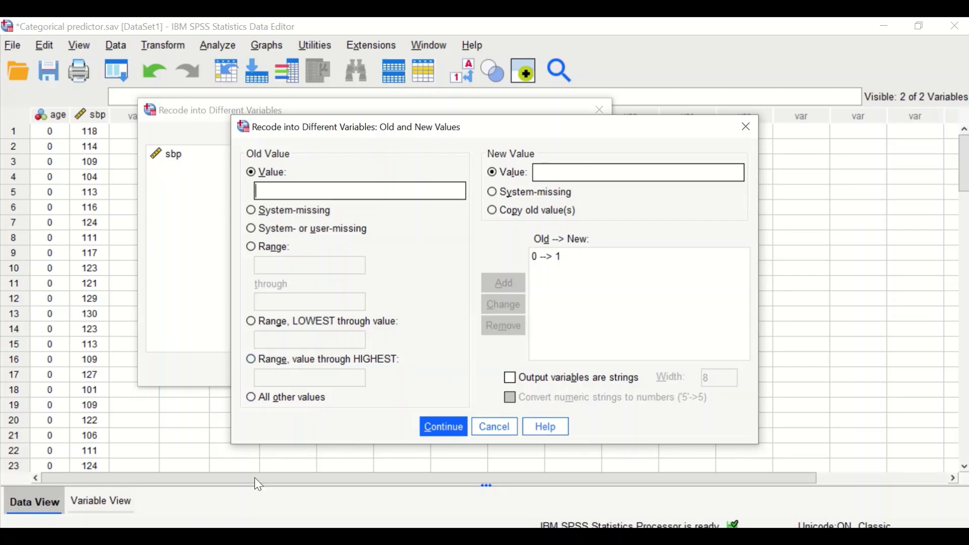
Map all other values to 0 and run the recode to create Cat1
{"action": "left_click", "coordinate": [252, 402]}
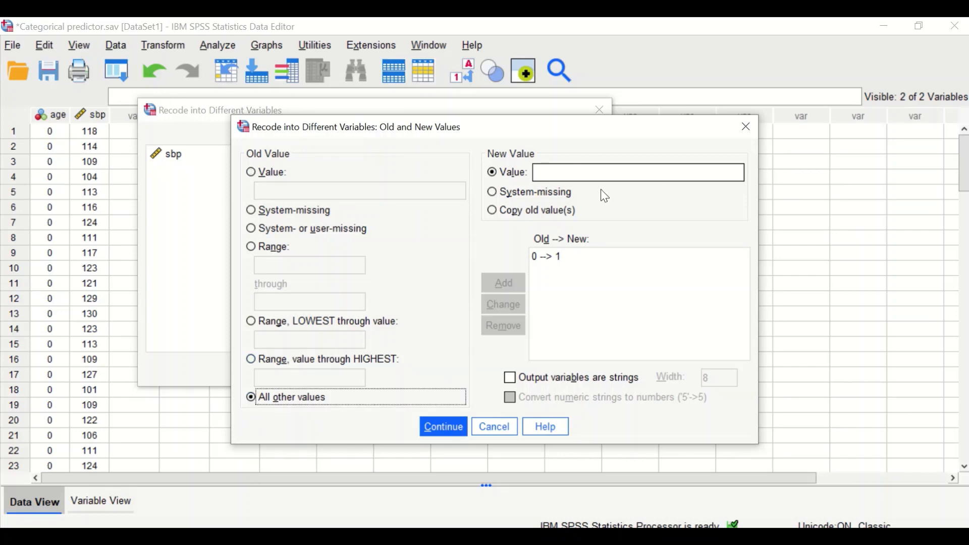
{"action": "left_click", "coordinate": [568, 175]}
{"action": "type", "text": "0"}
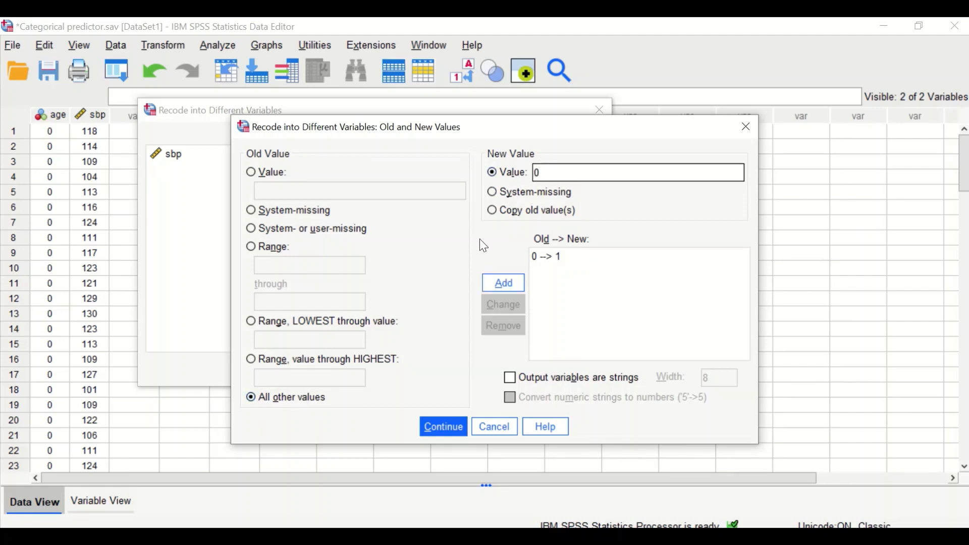
{"action": "left_click", "coordinate": [501, 286]}
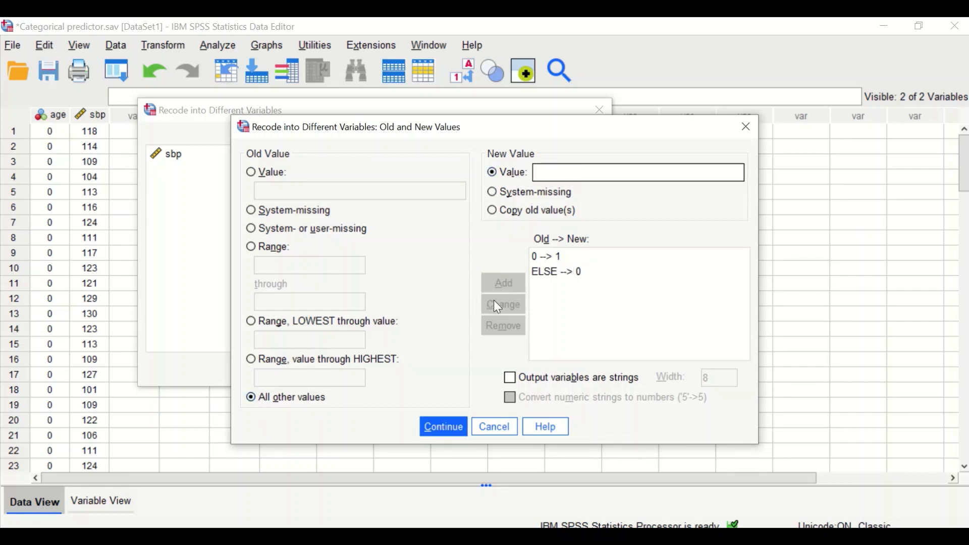
{"action": "left_click", "coordinate": [437, 429]}
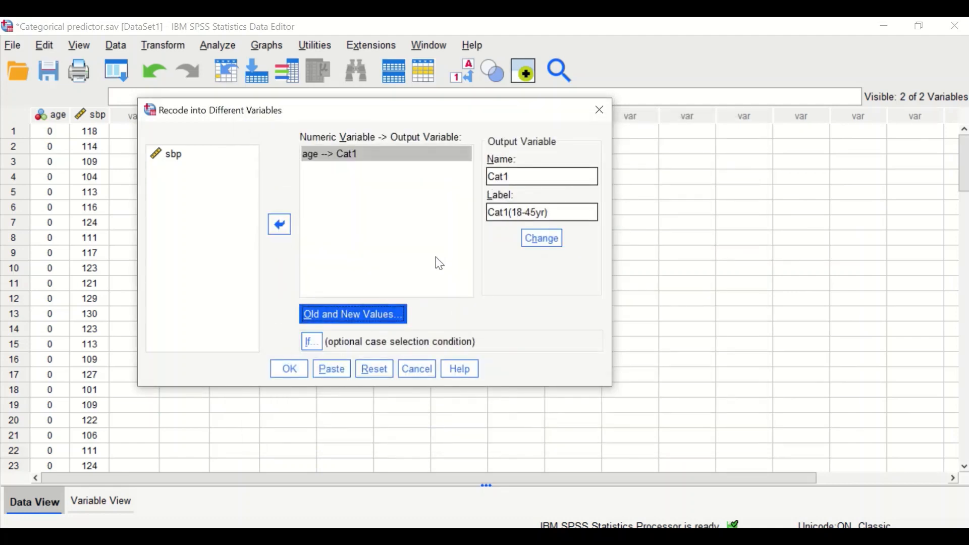
{"action": "left_click", "coordinate": [295, 368]}
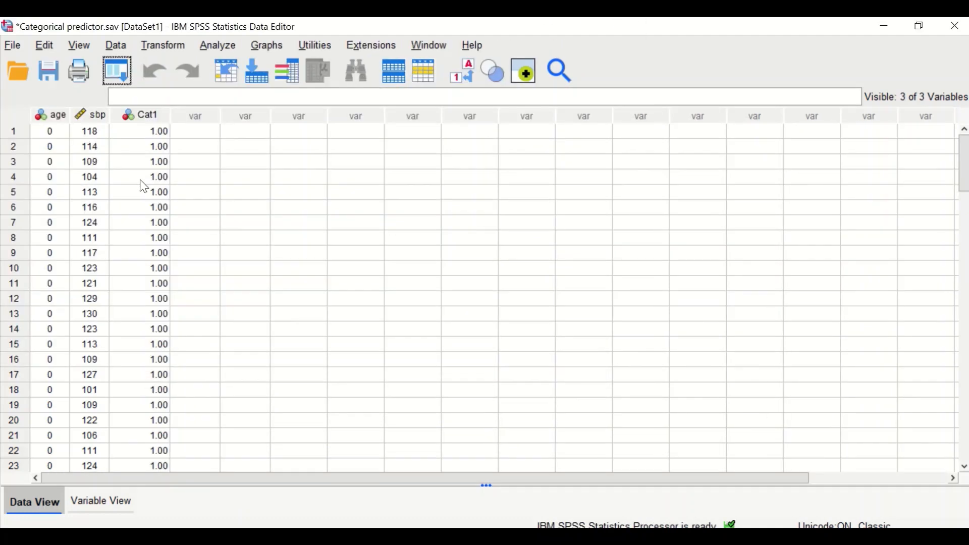
Check the Cat1 codes against the age codes throughout the data
{"action": "scroll", "coordinate": [149, 154], "scroll_direction": "down", "scroll_amount": 2}
{"action": "scroll", "coordinate": [149, 154], "scroll_direction": "up", "scroll_amount": 2}
{"action": "scroll", "coordinate": [125, 166], "scroll_direction": "down", "scroll_amount": 1}
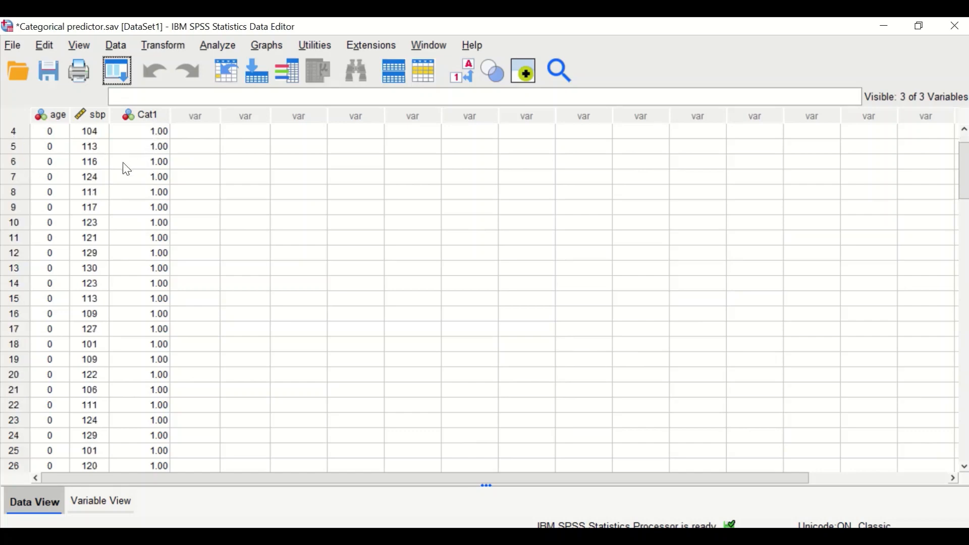
{"action": "scroll", "coordinate": [129, 170], "scroll_direction": "up", "scroll_amount": 1}
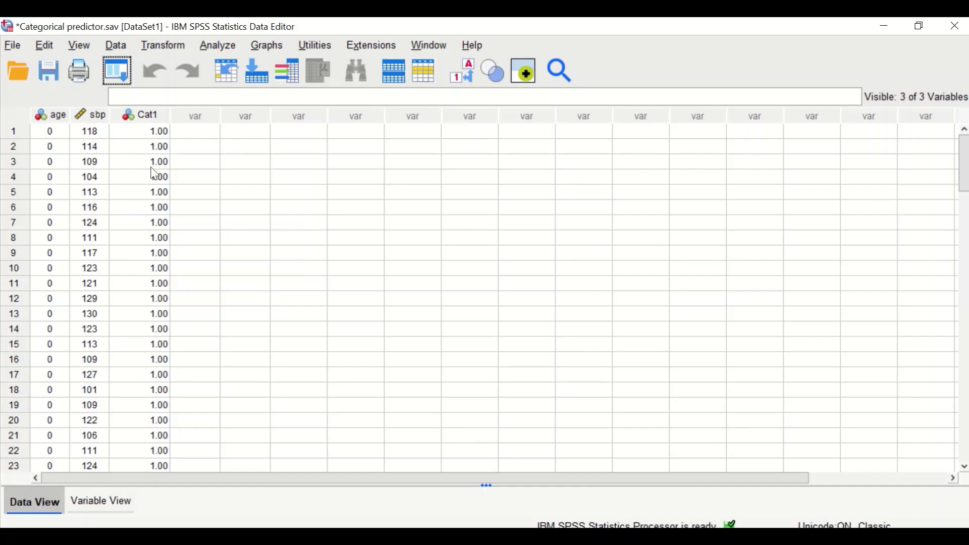
{"action": "scroll", "coordinate": [154, 202], "scroll_direction": "down", "scroll_amount": 4}
{"action": "scroll", "coordinate": [154, 202], "scroll_direction": "down", "scroll_amount": 8}
{"action": "scroll", "coordinate": [154, 202], "scroll_direction": "up", "scroll_amount": 5}
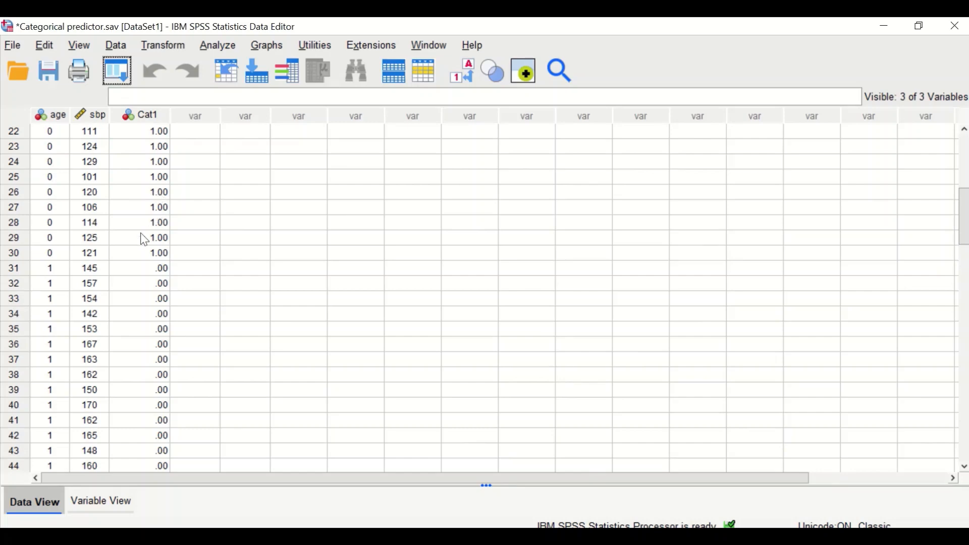
{"action": "scroll", "coordinate": [139, 286], "scroll_direction": "down", "scroll_amount": 3}
{"action": "scroll", "coordinate": [136, 288], "scroll_direction": "up", "scroll_amount": 1}
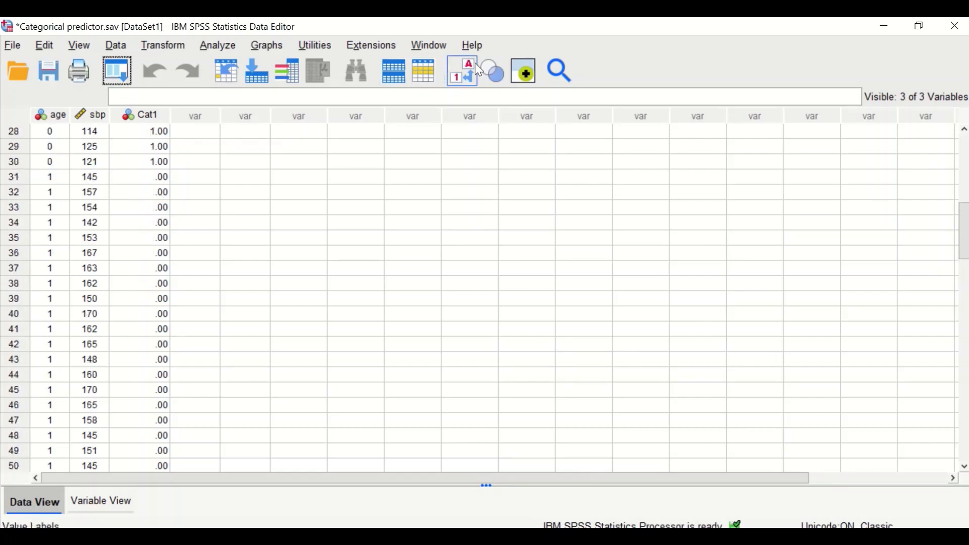
Display value labels in the data and compare the labelled age groups with the Cat1 codes
{"action": "left_click", "coordinate": [463, 70]}
{"action": "scroll", "coordinate": [150, 237], "scroll_direction": "up", "scroll_amount": 2}
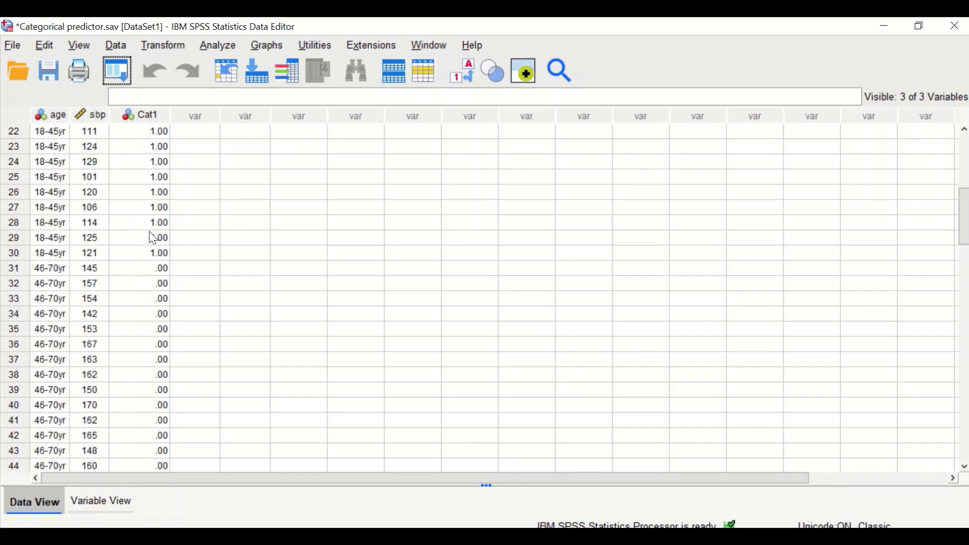
{"action": "scroll", "coordinate": [160, 293], "scroll_direction": "down", "scroll_amount": 5}
{"action": "scroll", "coordinate": [161, 293], "scroll_direction": "down", "scroll_amount": 10}
{"action": "scroll", "coordinate": [202, 202], "scroll_direction": "up", "scroll_amount": 20}
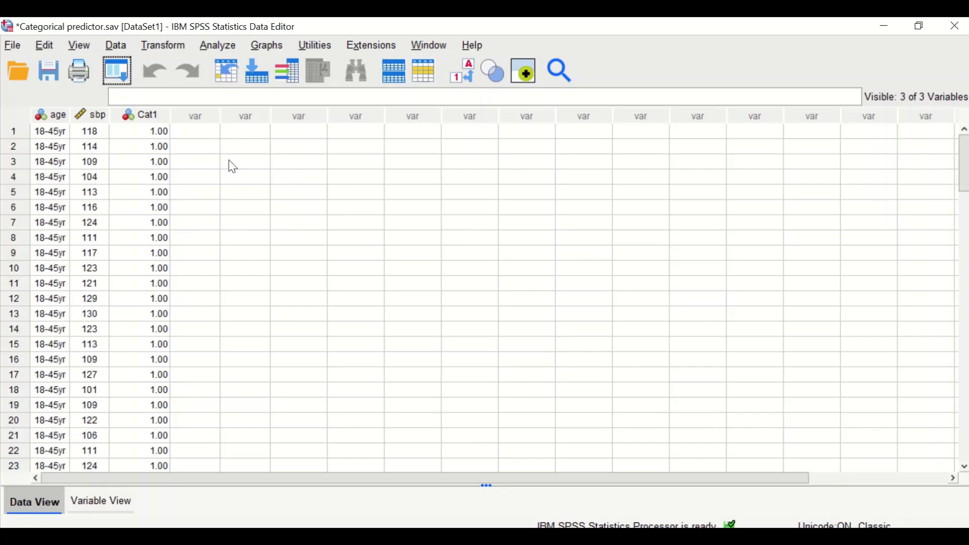
Start another recode of age into a different variable and rename the output variable Cat2
{"action": "left_click", "coordinate": [176, 49]}
{"action": "left_click", "coordinate": [191, 170]}
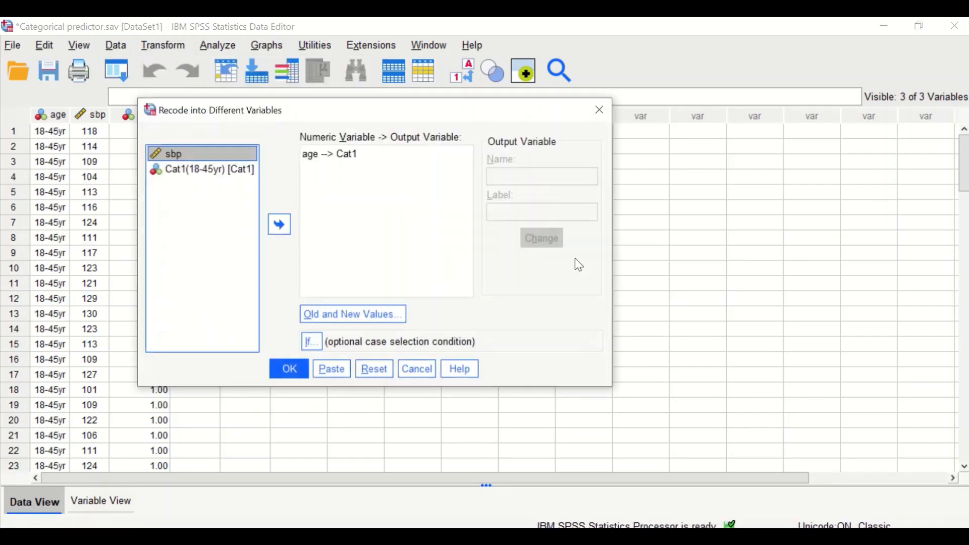
{"action": "left_click", "coordinate": [353, 160]}
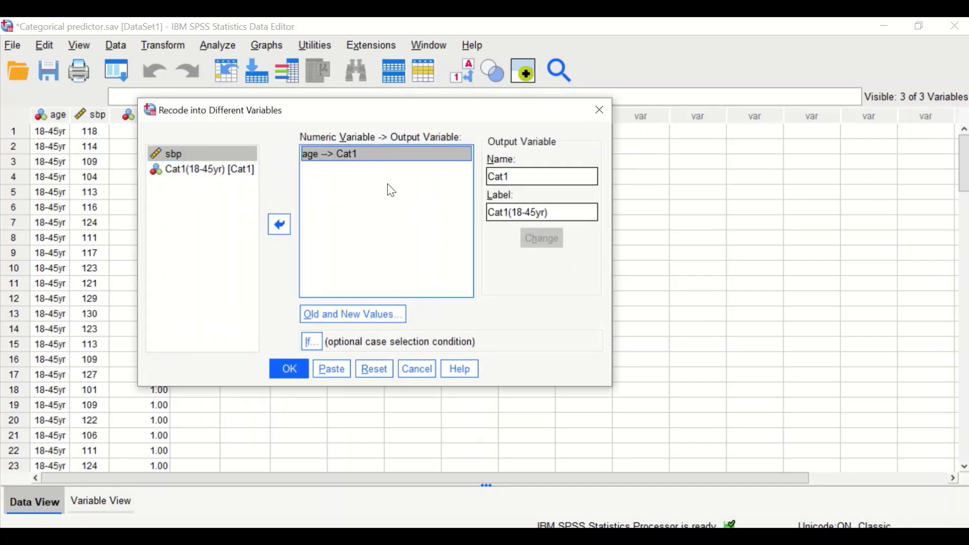
{"action": "double_click", "coordinate": [525, 179]}
{"action": "left_click", "coordinate": [526, 178]}
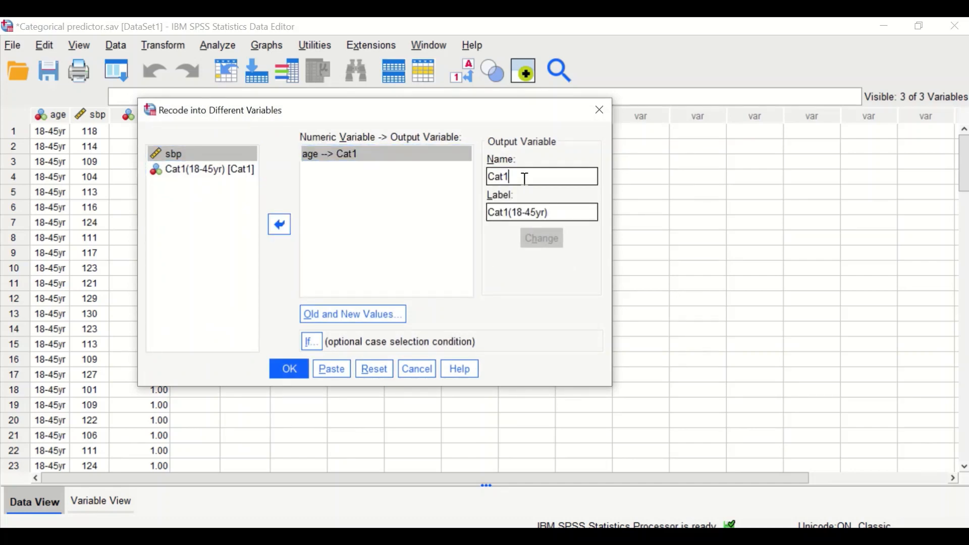
{"action": "key", "text": "BackSpace"}
{"action": "type", "text": "2"}
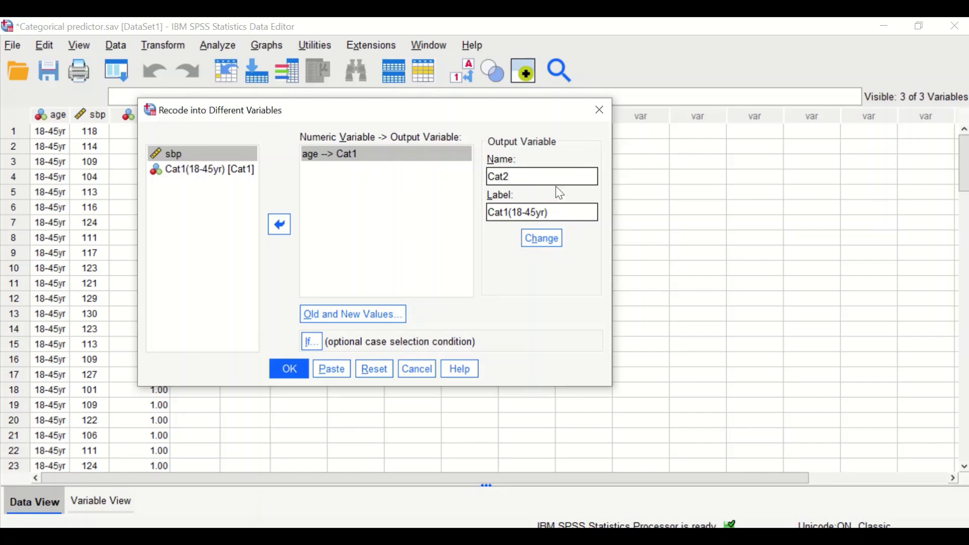
Label the output variable Cat2(46-70yr) and apply the new name and label to the age recode
{"action": "double_click", "coordinate": [507, 214]}
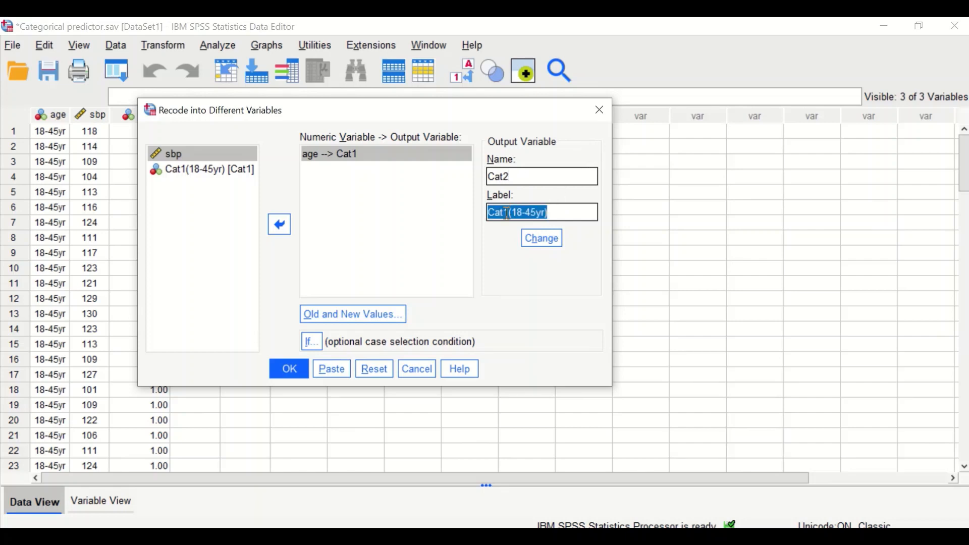
{"action": "left_click", "coordinate": [507, 213]}
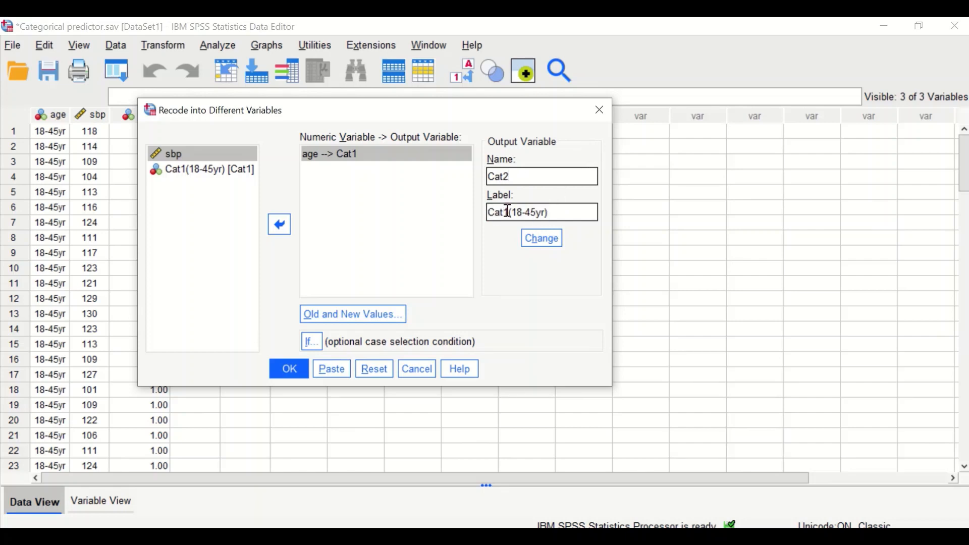
{"action": "left_click", "coordinate": [511, 212]}
{"action": "key", "text": "BackSpace"}
{"action": "type", "text": "2"}
{"action": "key", "text": "BackSpace"}
{"action": "key", "text": "BackSpace"}
{"action": "type", "text": "2("}
{"action": "key", "text": "Delete"}
{"action": "key", "text": "Delete"}
{"action": "type", "text": "46"}
{"action": "left_click", "coordinate": [536, 212]}
{"action": "key", "text": "BackSpace"}
{"action": "key", "text": "BackSpace"}
{"action": "type", "text": "70"}
{"action": "left_click", "coordinate": [543, 242]}
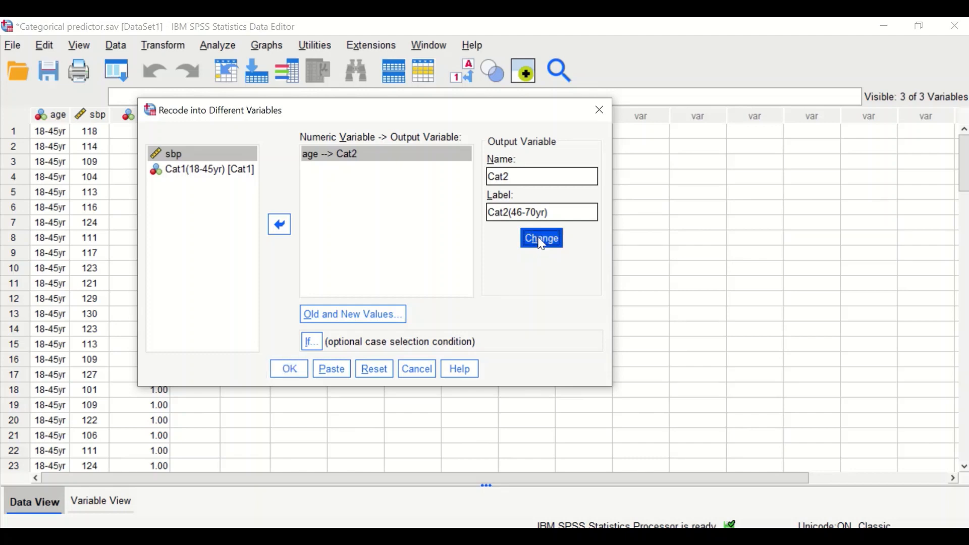
Remove both existing old-to-new value rules carried over from the Cat1 recode
{"action": "left_click", "coordinate": [351, 314]}
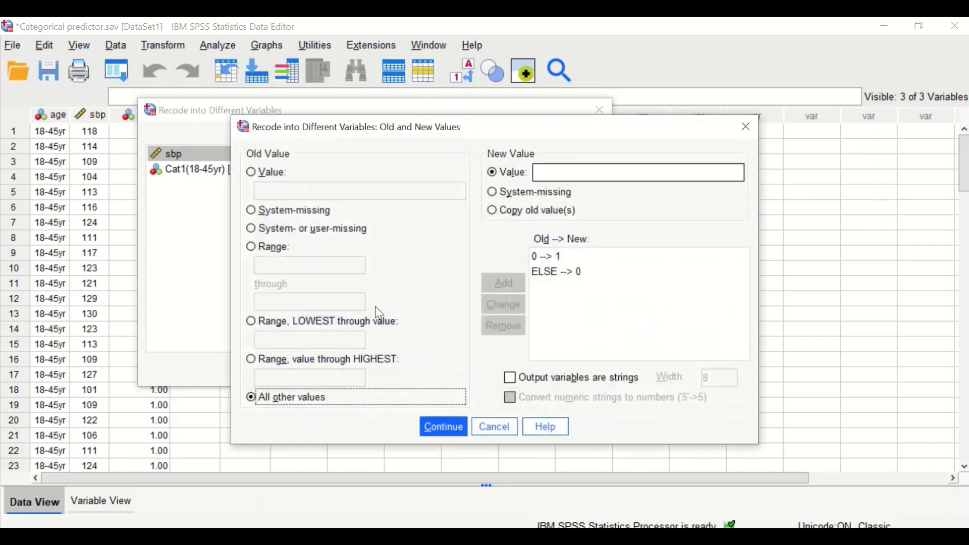
{"action": "left_click_drag", "start_coordinate": [519, 133], "coordinate": [418, 118]}
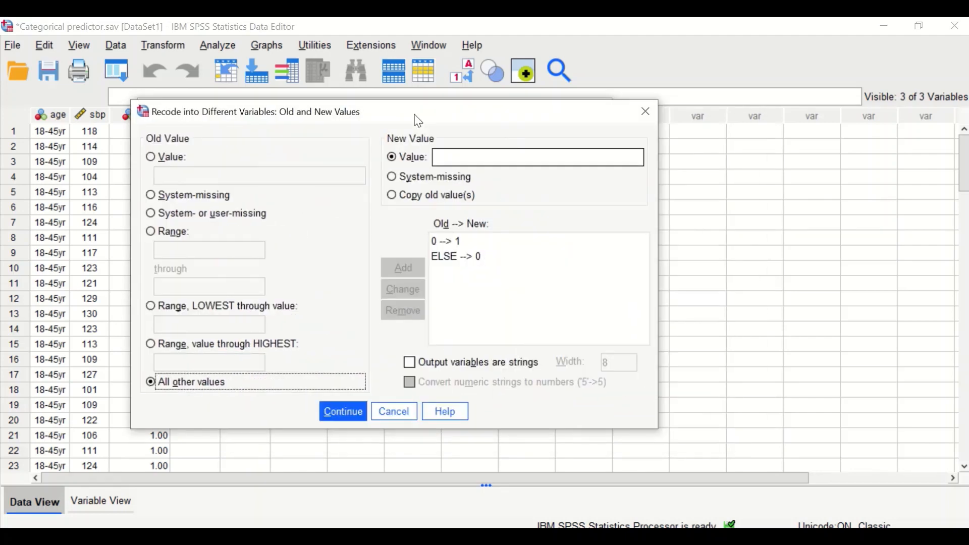
{"action": "left_click", "coordinate": [440, 257]}
{"action": "left_click", "coordinate": [441, 242]}
{"action": "left_click", "coordinate": [407, 309]}
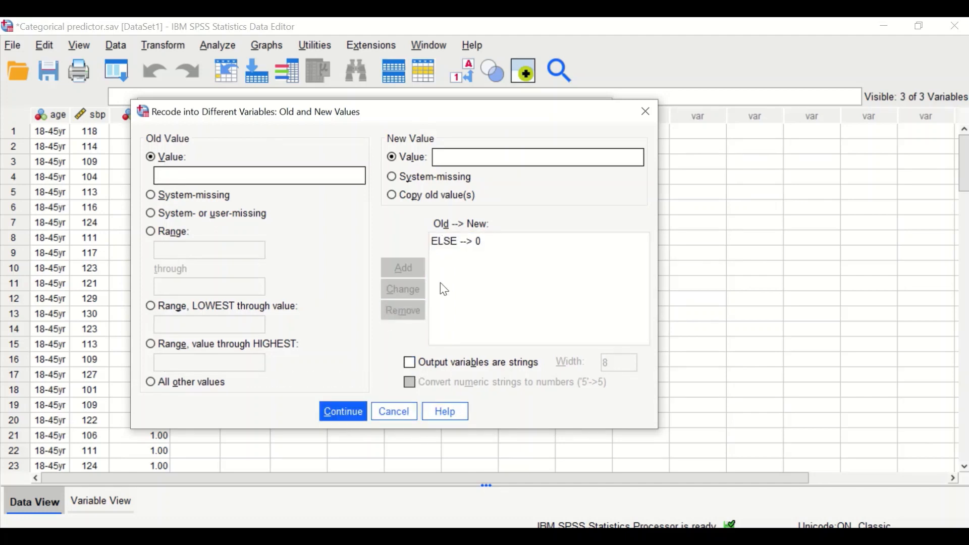
{"action": "left_click", "coordinate": [469, 242]}
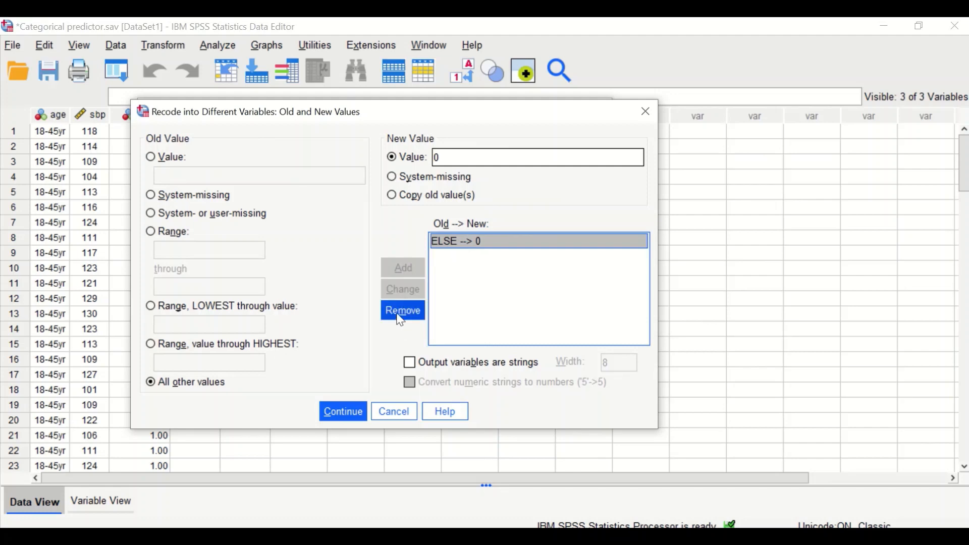
{"action": "left_click", "coordinate": [404, 311]}
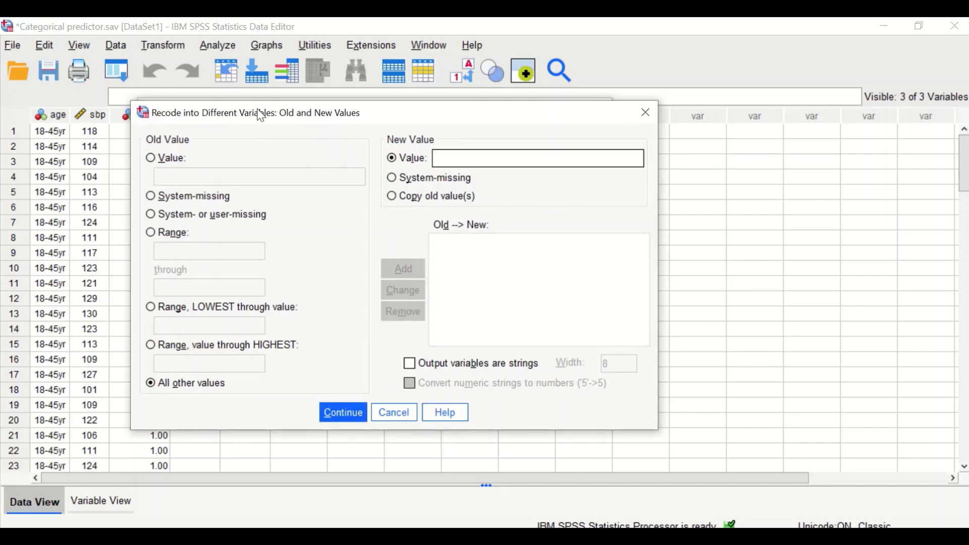
Add a recoding rule for Cat2 that maps old value 1 to new value 1
{"action": "left_click_drag", "start_coordinate": [259, 111], "coordinate": [333, 113]}
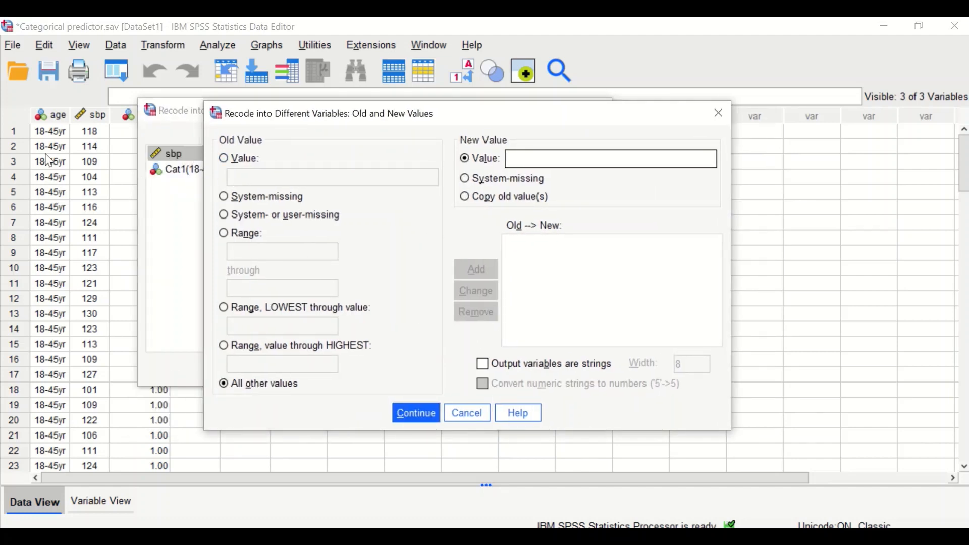
{"action": "left_click", "coordinate": [465, 69]}
{"action": "left_click", "coordinate": [34, 270]}
{"action": "left_click", "coordinate": [230, 159]}
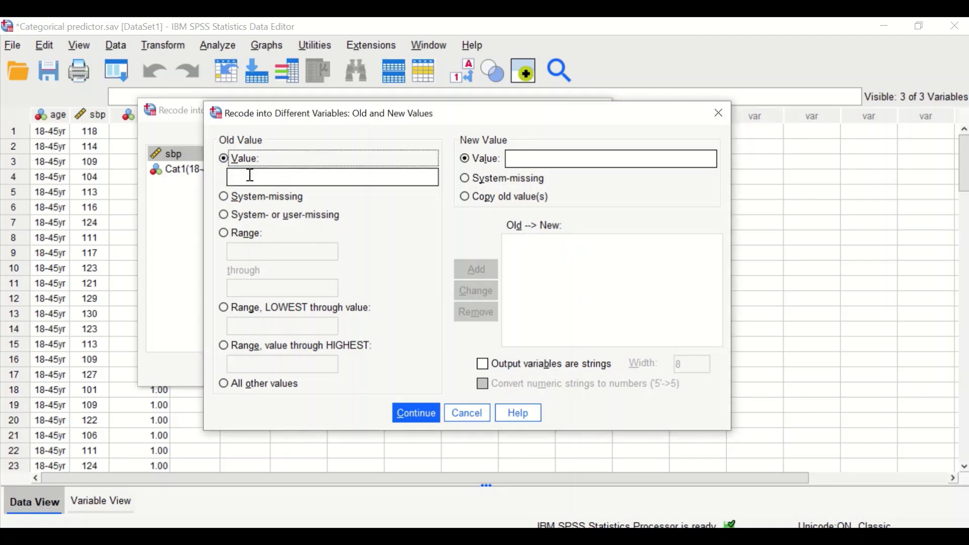
{"action": "left_click", "coordinate": [254, 178]}
{"action": "type", "text": "1"}
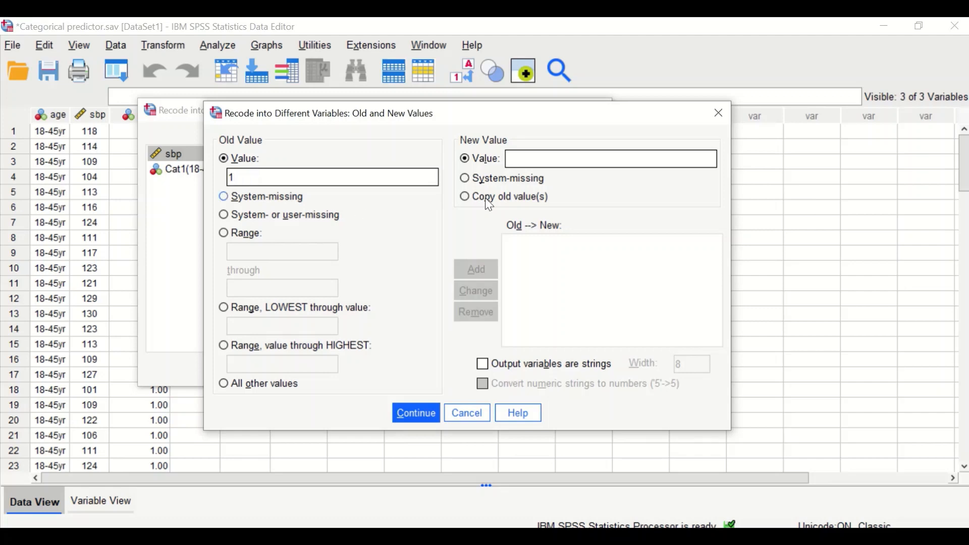
{"action": "left_click", "coordinate": [525, 160]}
{"action": "type", "text": "1"}
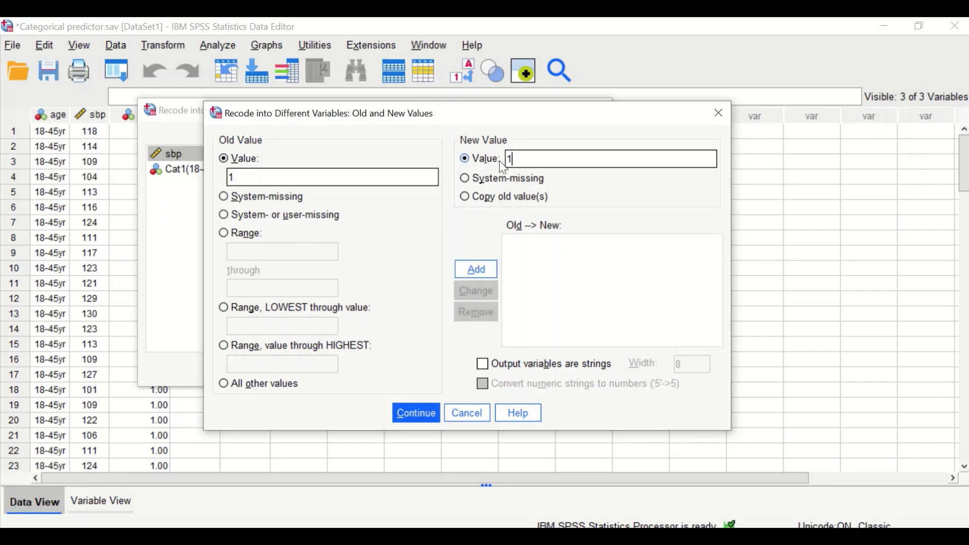
{"action": "left_click", "coordinate": [479, 272]}
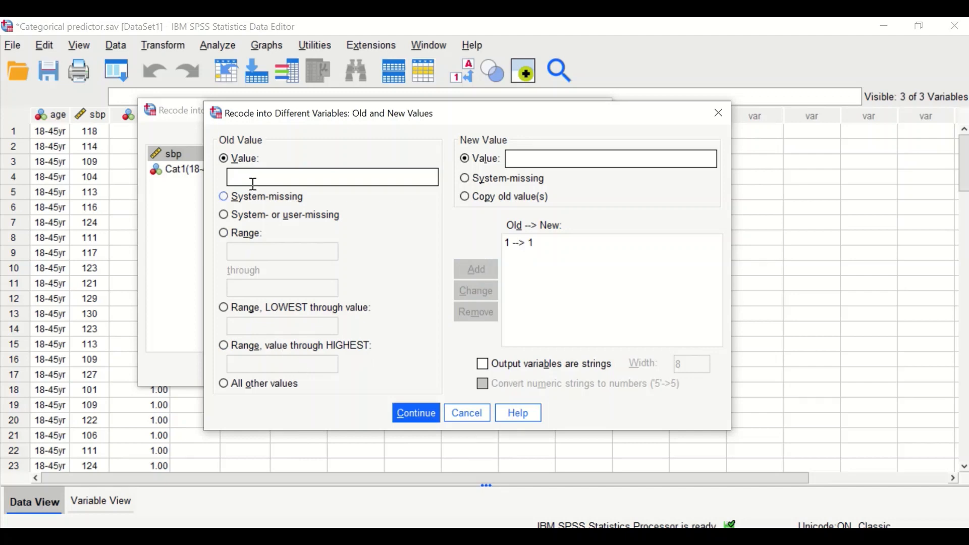
Map all other values to 0 and run the recode to create Cat2
{"action": "left_click", "coordinate": [256, 388]}
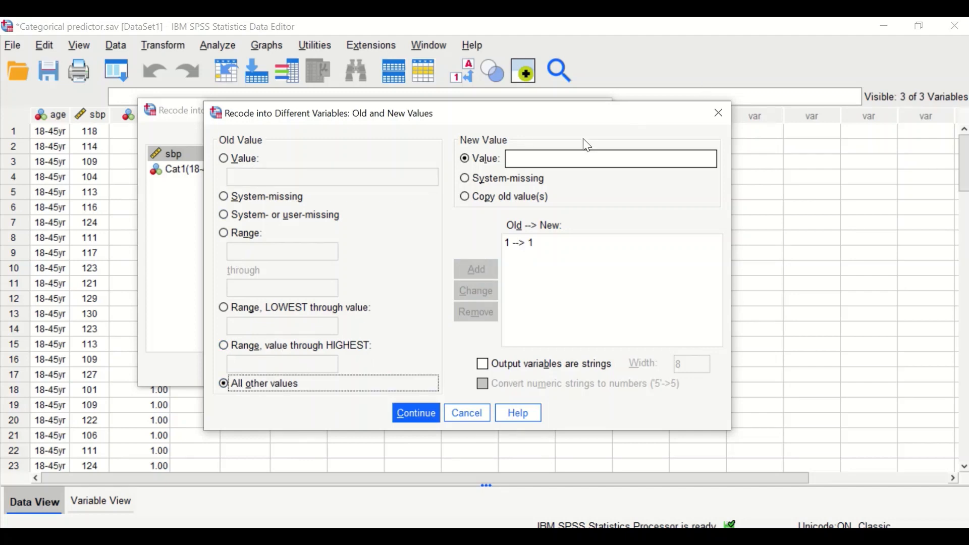
{"action": "left_click", "coordinate": [540, 158]}
{"action": "type", "text": "0"}
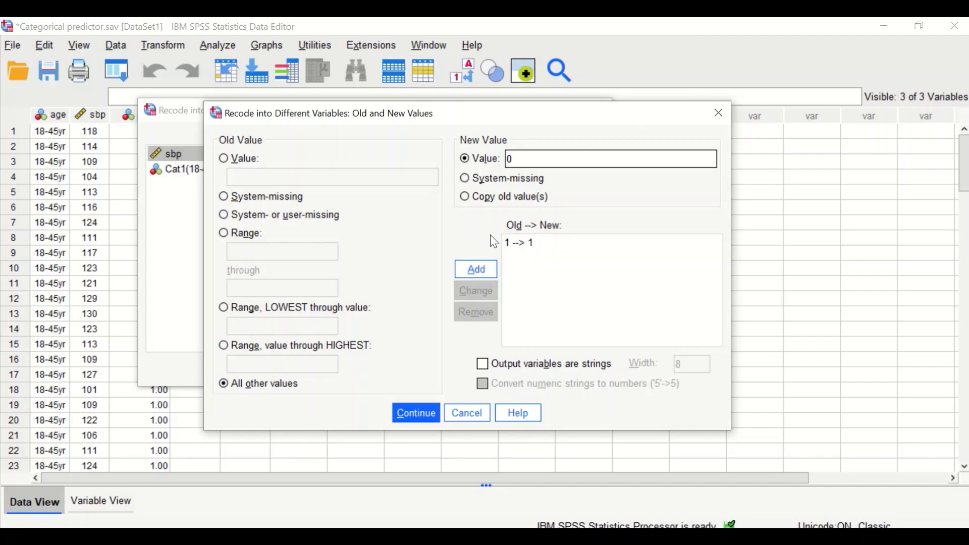
{"action": "left_click", "coordinate": [477, 270]}
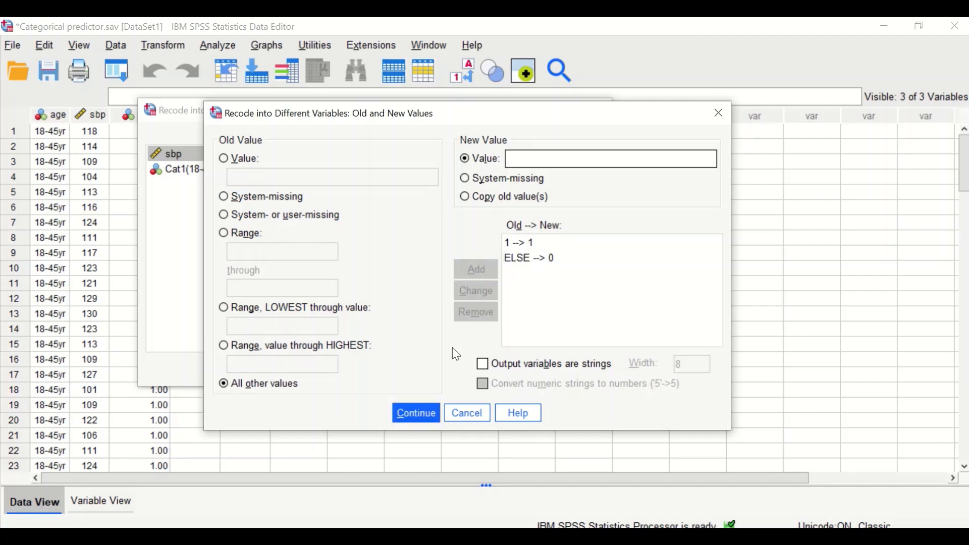
{"action": "left_click", "coordinate": [420, 414]}
{"action": "left_click", "coordinate": [289, 369]}
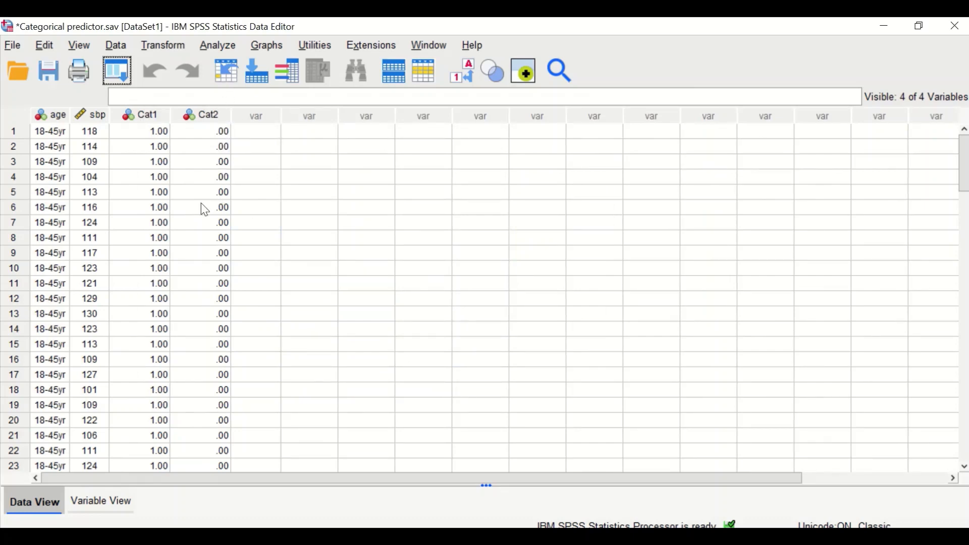
Compare the Cat2 codes with the labelled age groups throughout the data
{"action": "scroll", "coordinate": [201, 186], "scroll_direction": "down", "scroll_amount": 4}
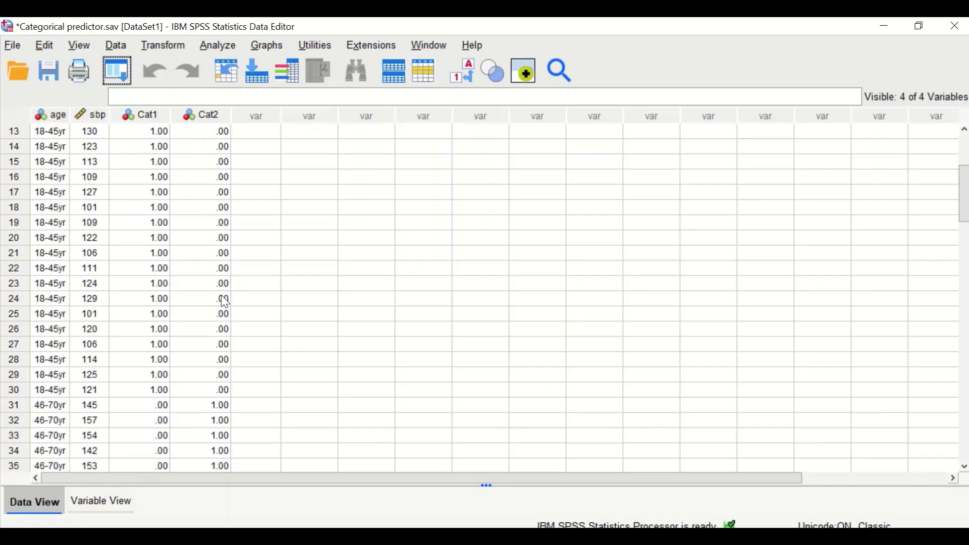
{"action": "scroll", "coordinate": [225, 303], "scroll_direction": "down", "scroll_amount": 1}
{"action": "scroll", "coordinate": [62, 378], "scroll_direction": "down", "scroll_amount": 1}
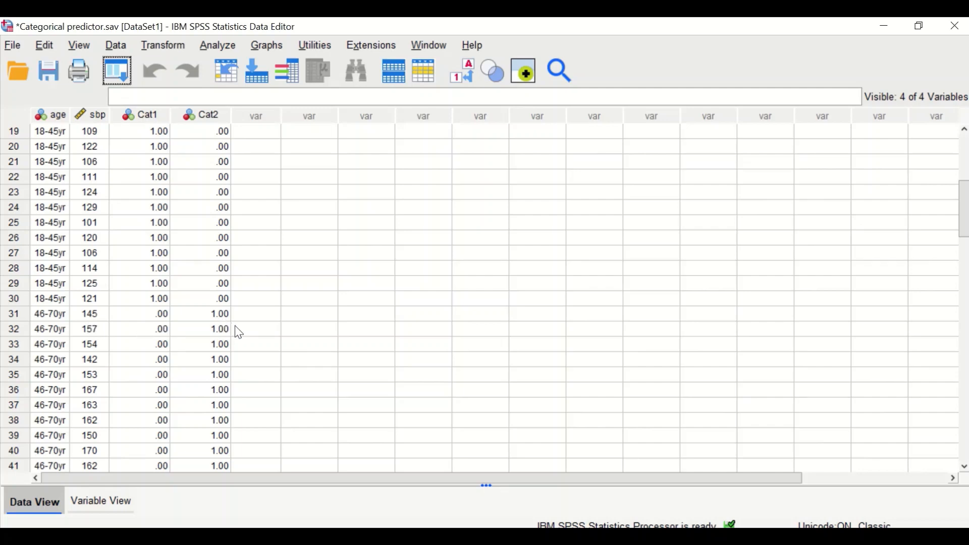
{"action": "scroll", "coordinate": [235, 329], "scroll_direction": "down", "scroll_amount": 1}
{"action": "scroll", "coordinate": [219, 290], "scroll_direction": "down", "scroll_amount": 11}
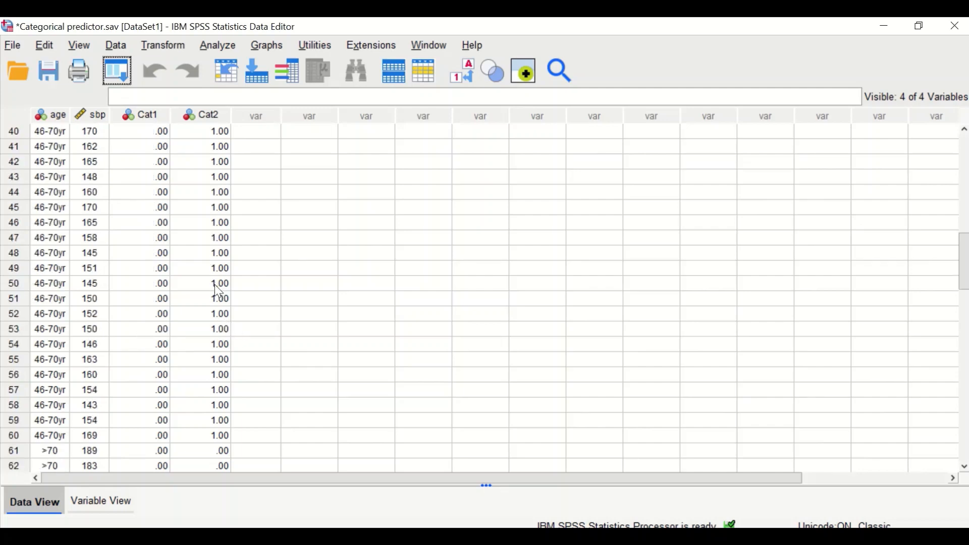
{"action": "scroll", "coordinate": [216, 395], "scroll_direction": "up", "scroll_amount": 18}
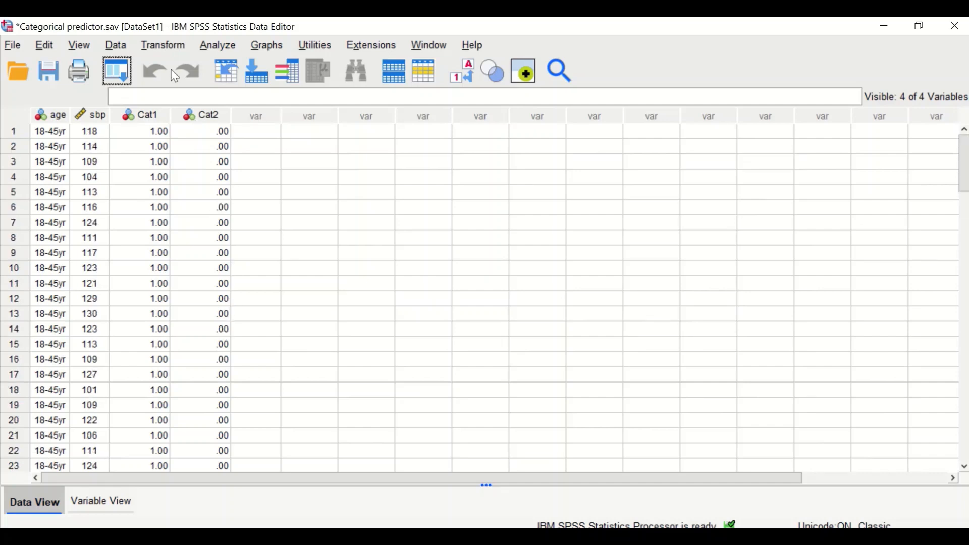
Set up a third recode of age into a different variable with the output name Cat3
{"action": "left_click", "coordinate": [164, 45]}
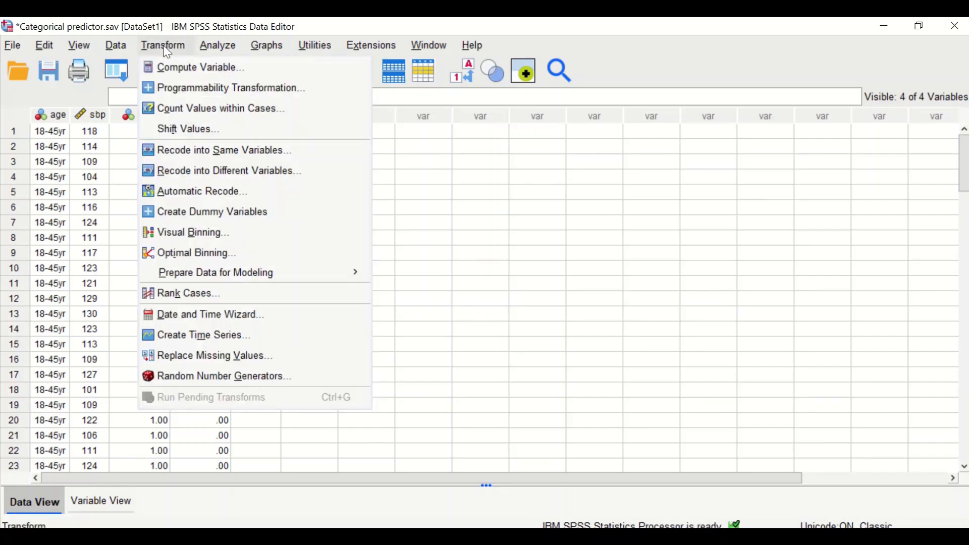
{"action": "left_click", "coordinate": [172, 171]}
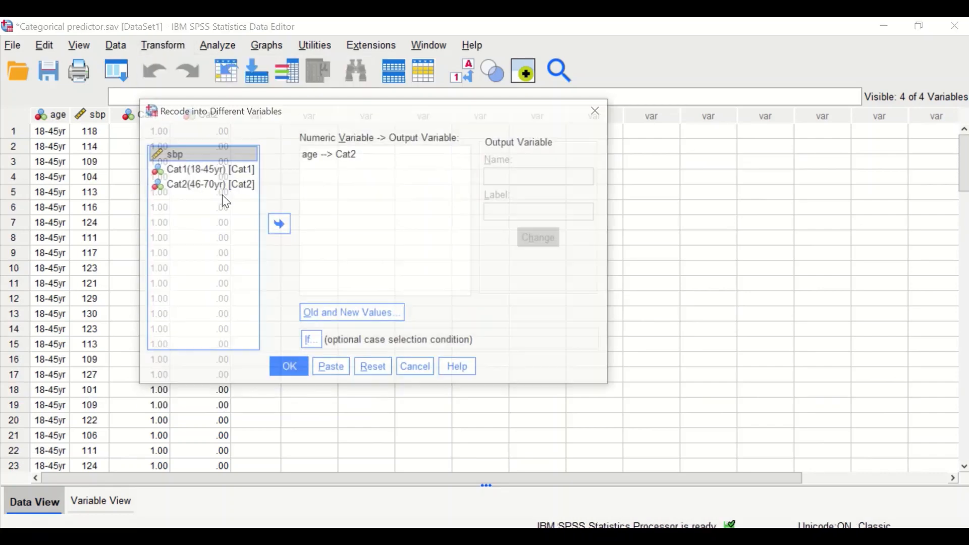
{"action": "left_click", "coordinate": [340, 155]}
{"action": "double_click", "coordinate": [518, 178]}
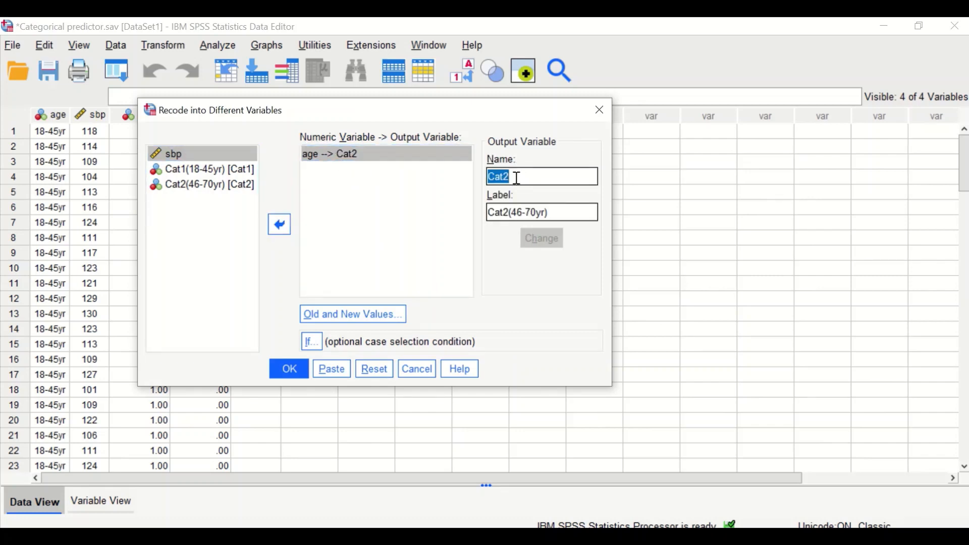
{"action": "left_click", "coordinate": [519, 177]}
{"action": "key", "text": "BackSpace"}
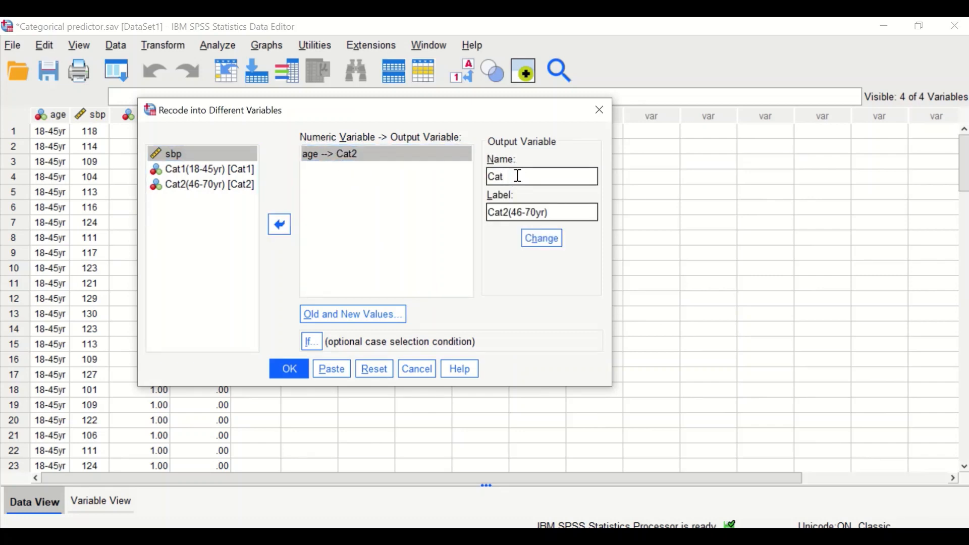
{"action": "type", "text": "3"}
Label the output variable Cat3>70 and apply the new name and label to the age recode
{"action": "triple_click", "coordinate": [550, 213]}
{"action": "left_click", "coordinate": [550, 213]}
{"action": "key", "text": "BackSpace"}
{"action": "key", "text": "BackSpace"}
{"action": "key", "text": "BackSpace"}
{"action": "key", "text": "BackSpace"}
{"action": "key", "text": "BackSpace"}
{"action": "key", "text": "BackSpace"}
{"action": "key", "text": "BackSpace"}
{"action": "key", "text": "BackSpace"}
{"action": "key", "text": "BackSpace"}
{"action": "type", "text": "3>70"}
{"action": "left_click", "coordinate": [550, 246]}
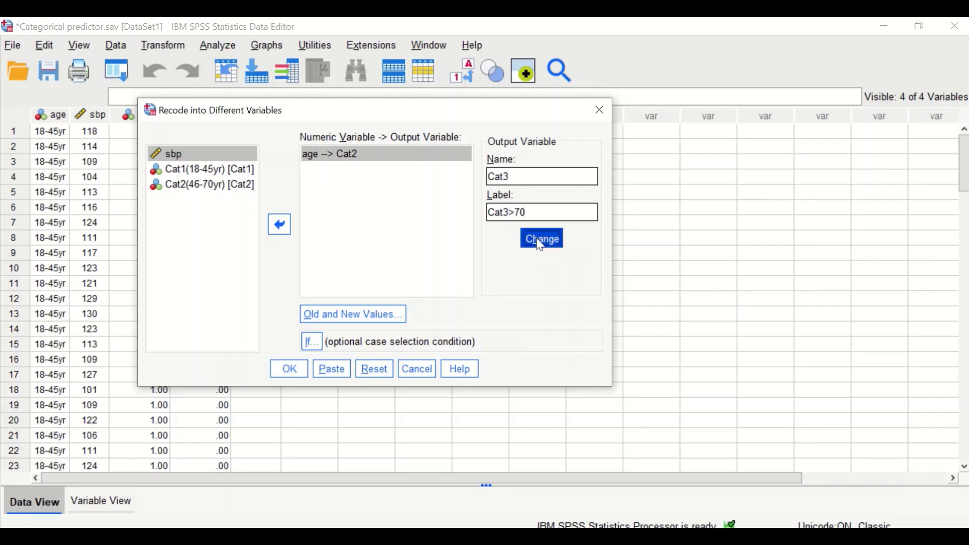
Clear the 1-to-1 and all-other-values-to-0 rules left over from the Cat2 recode
{"action": "left_click", "coordinate": [360, 315]}
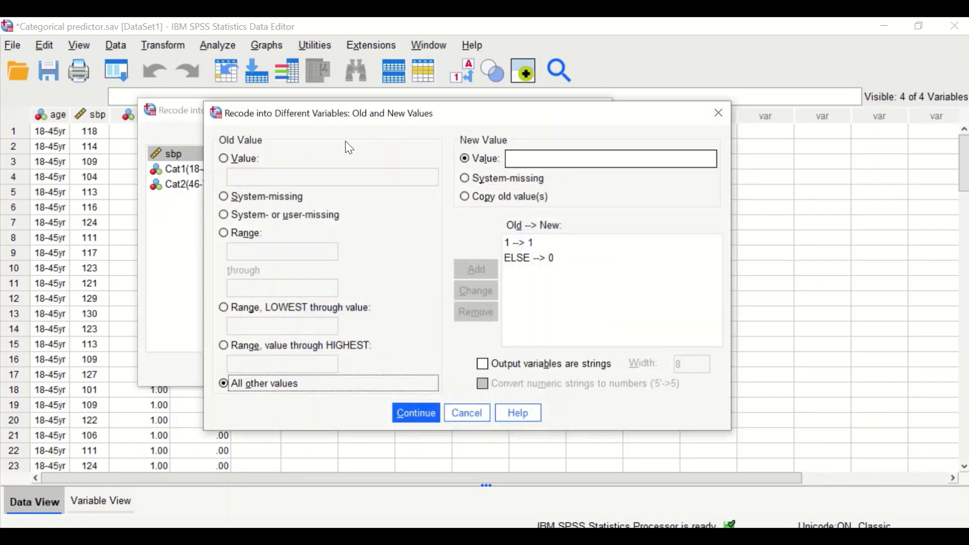
{"action": "left_click", "coordinate": [222, 159]}
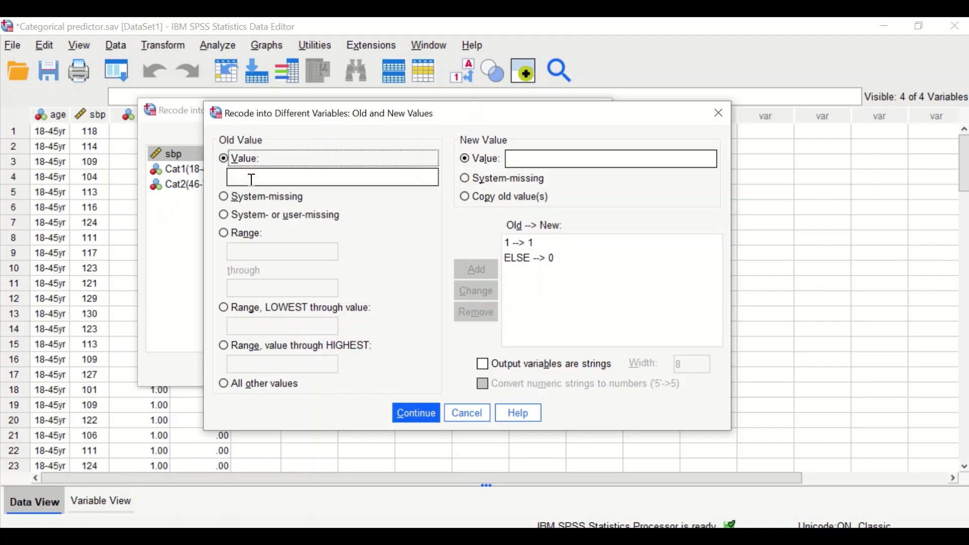
{"action": "left_click", "coordinate": [261, 176]}
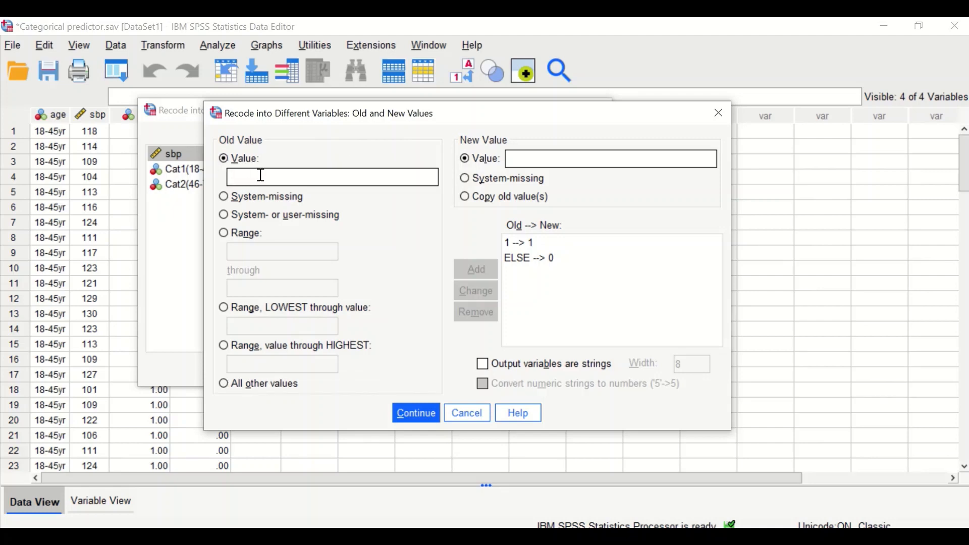
{"action": "left_click", "coordinate": [511, 164]}
{"action": "left_click", "coordinate": [516, 244]}
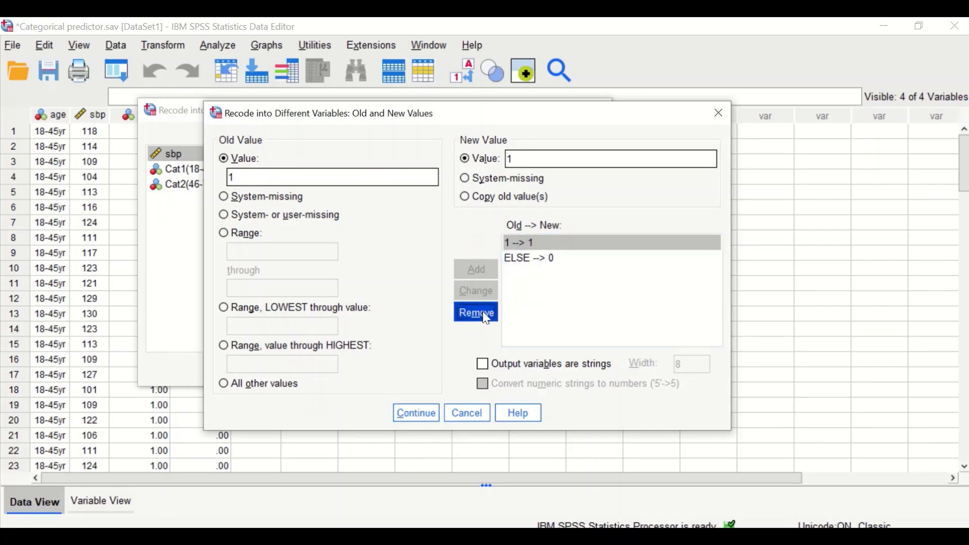
{"action": "left_click", "coordinate": [485, 310]}
{"action": "left_click", "coordinate": [528, 243]}
{"action": "left_click", "coordinate": [468, 322]}
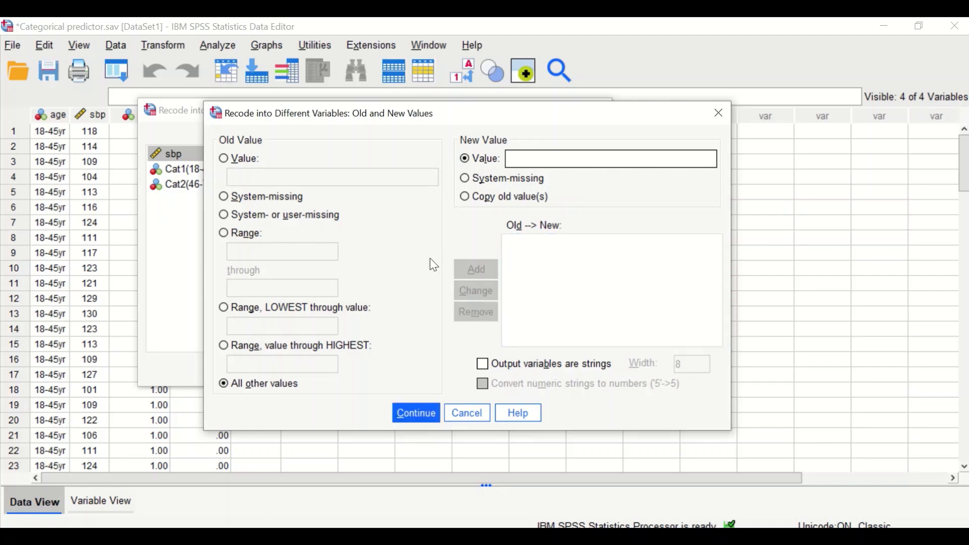
Add a recode rule for Cat3 that turns the old age value 2 into the new value 1
{"action": "left_click", "coordinate": [225, 160]}
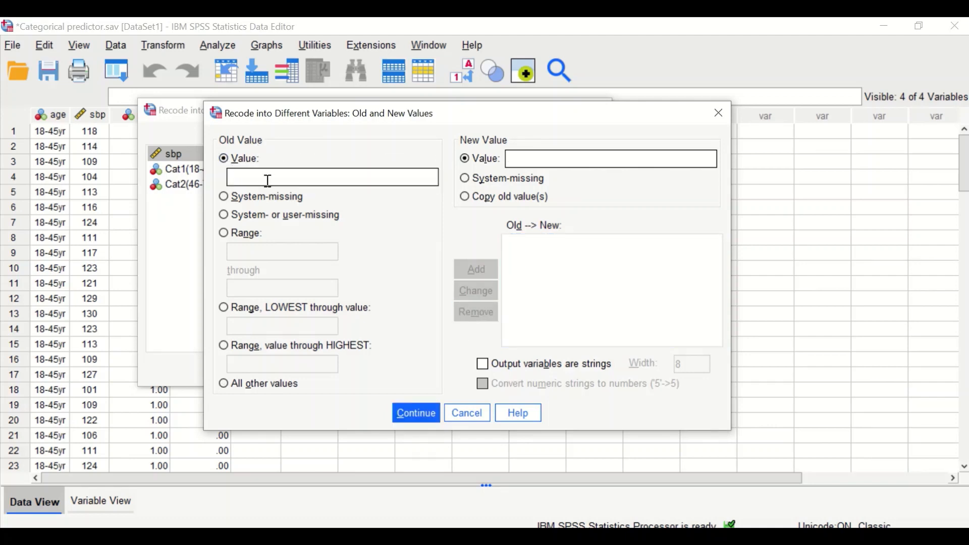
{"action": "type", "text": "2"}
{"action": "left_click", "coordinate": [520, 158]}
{"action": "type", "text": "1"}
{"action": "left_click", "coordinate": [477, 269]}
Recode all other age values to 0 and run the recode to create Cat3
{"action": "left_click", "coordinate": [228, 383]}
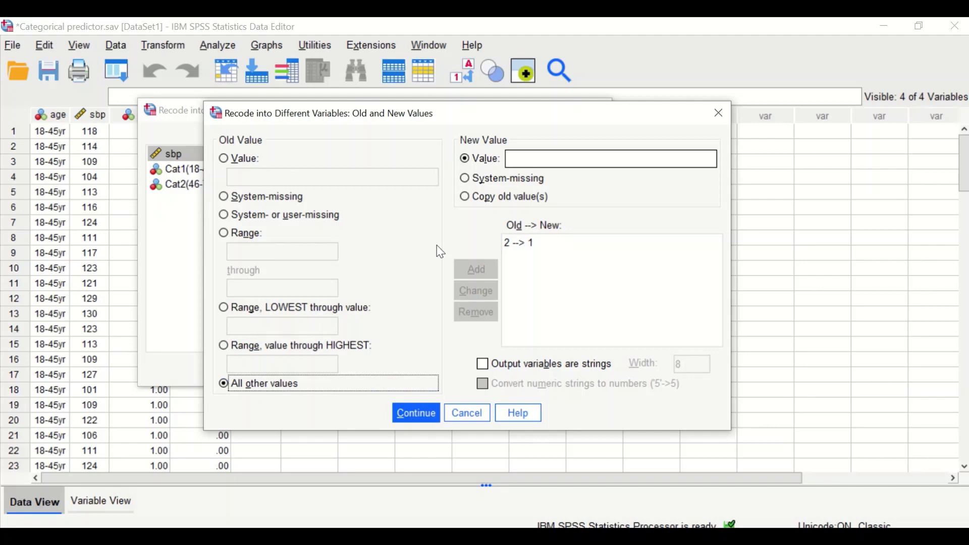
{"action": "left_click", "coordinate": [528, 159]}
{"action": "type", "text": "0"}
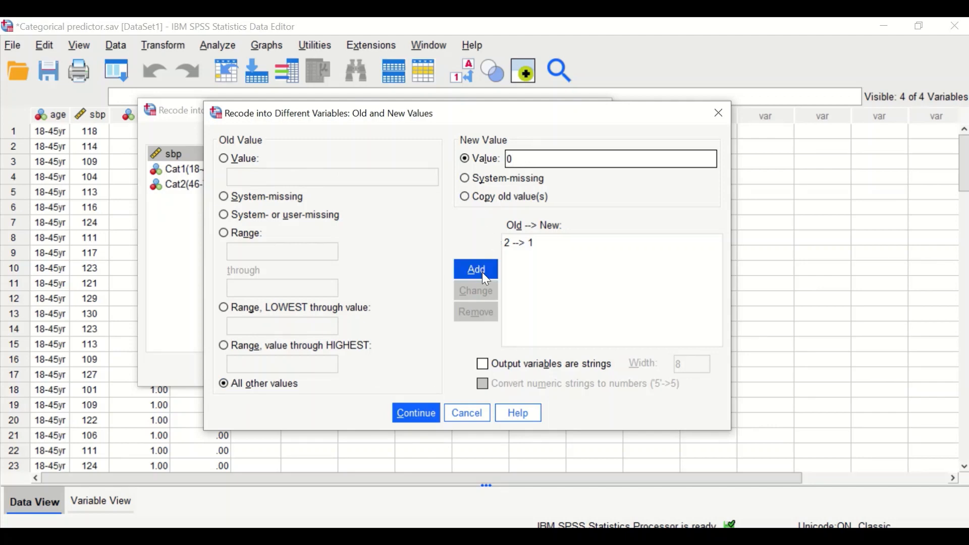
{"action": "left_click", "coordinate": [484, 275]}
{"action": "left_click", "coordinate": [411, 419]}
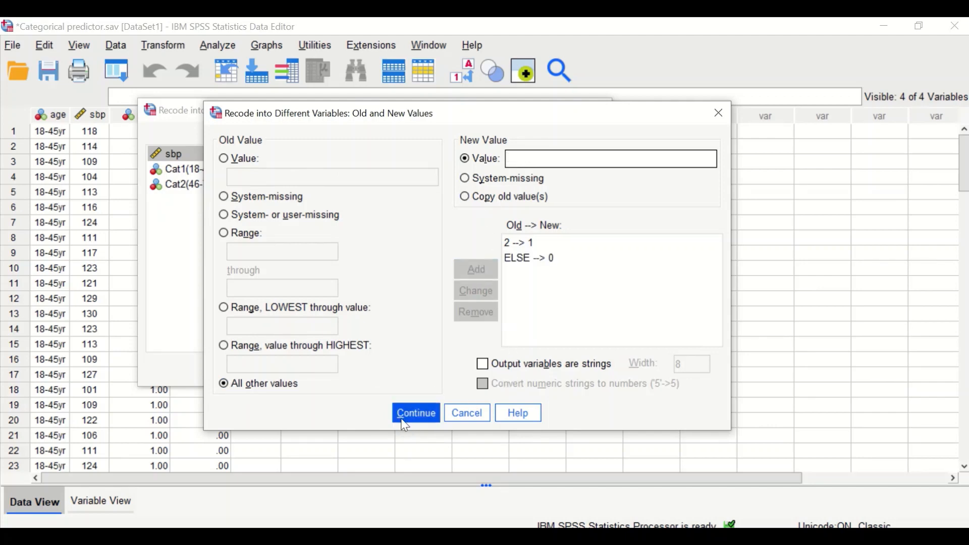
{"action": "left_click", "coordinate": [288, 369]}
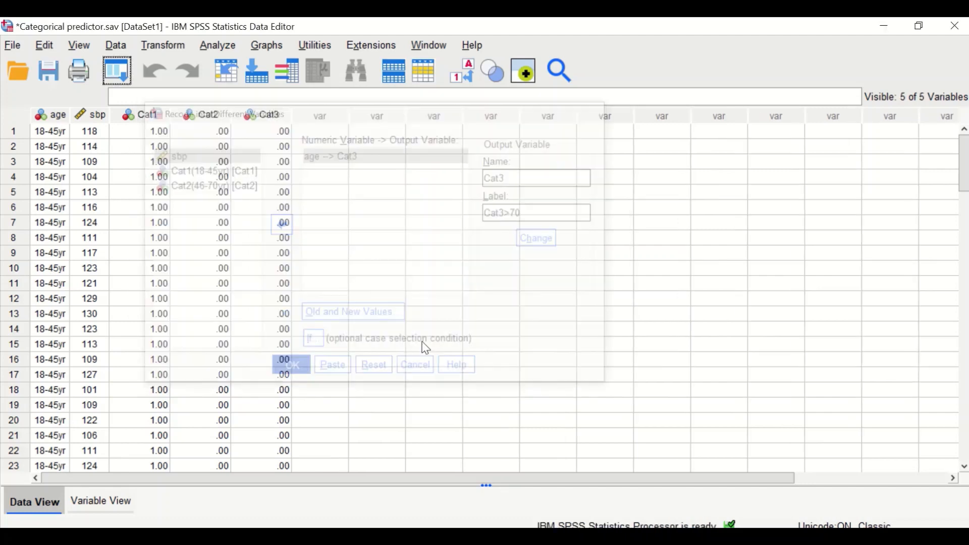
Compare the Cat3 codes with the labelled age groups and the other two dummy variables throughout the data
{"action": "scroll", "coordinate": [270, 182], "scroll_direction": "down", "scroll_amount": 6}
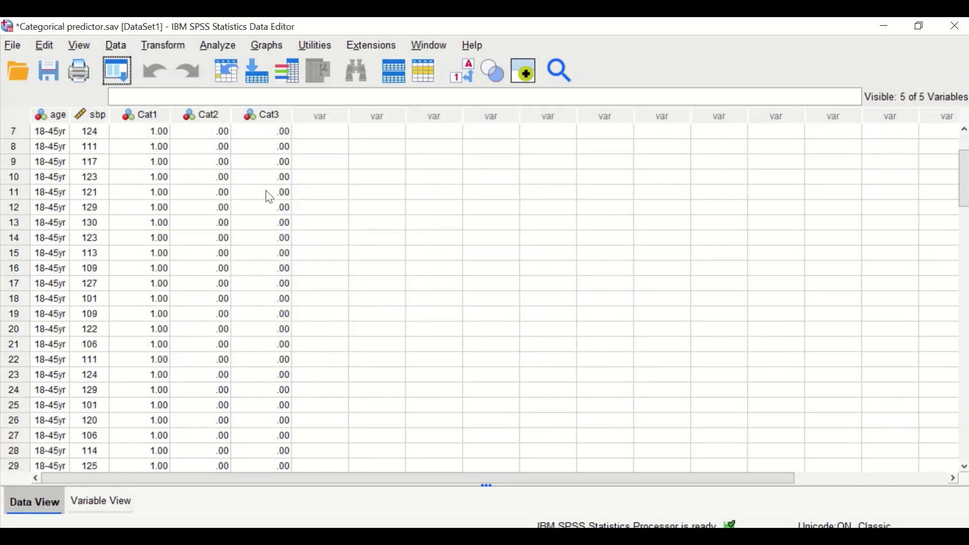
{"action": "scroll", "coordinate": [268, 246], "scroll_direction": "down", "scroll_amount": 11}
{"action": "scroll", "coordinate": [268, 268], "scroll_direction": "up", "scroll_amount": 17}
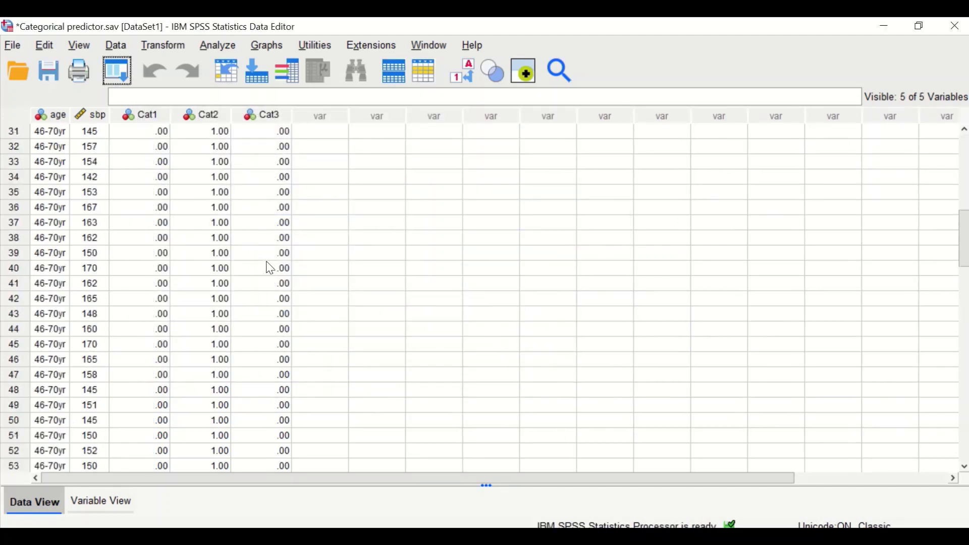
{"action": "scroll", "coordinate": [271, 262], "scroll_direction": "down", "scroll_amount": 20}
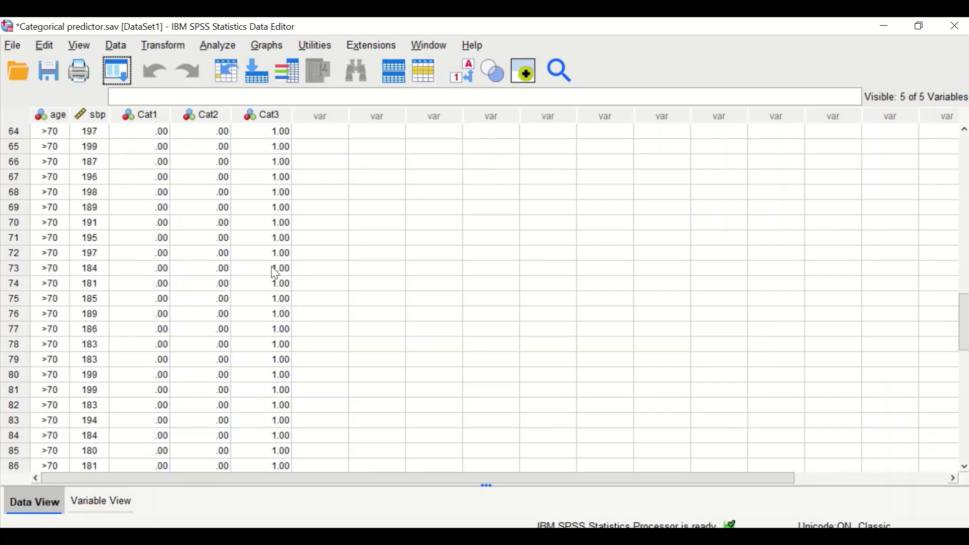
{"action": "scroll", "coordinate": [276, 273], "scroll_direction": "up", "scroll_amount": 4}
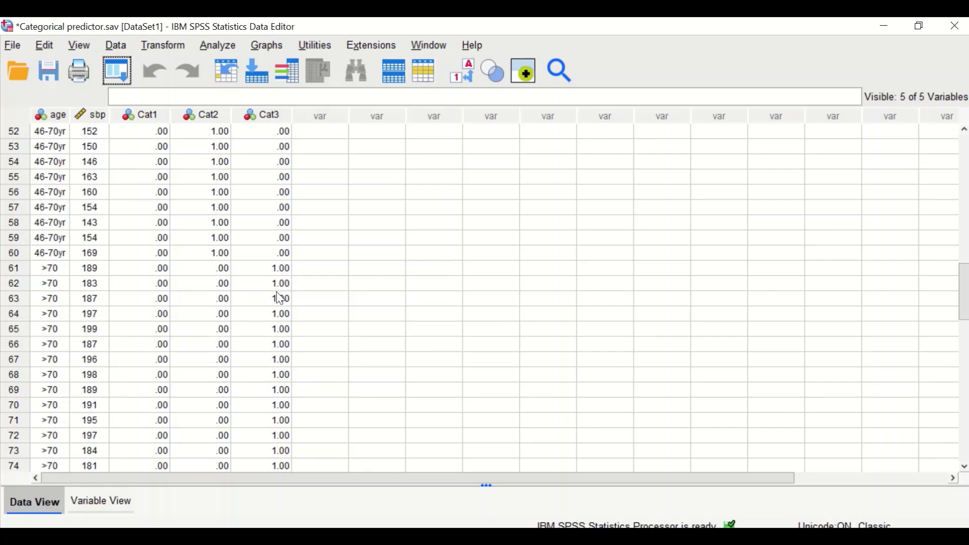
{"action": "scroll", "coordinate": [266, 353], "scroll_direction": "down", "scroll_amount": 6}
{"action": "scroll", "coordinate": [314, 234], "scroll_direction": "up", "scroll_amount": 12}
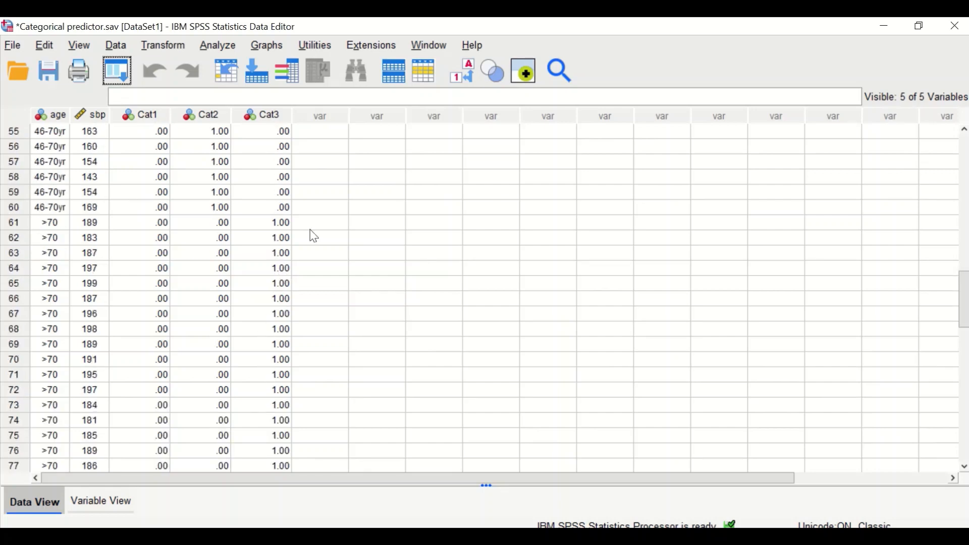
{"action": "scroll", "coordinate": [296, 187], "scroll_direction": "up", "scroll_amount": 6}
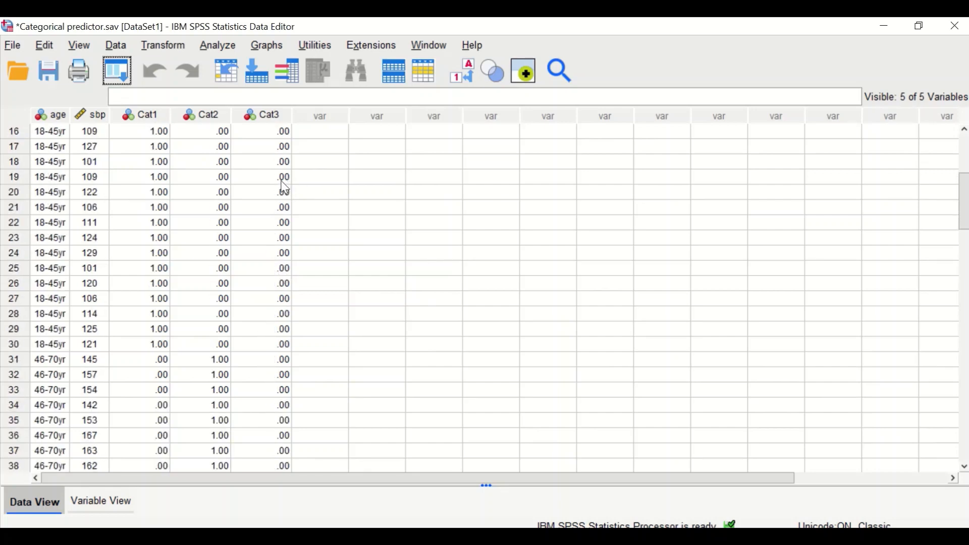
{"action": "scroll", "coordinate": [281, 179], "scroll_direction": "up", "scroll_amount": 4}
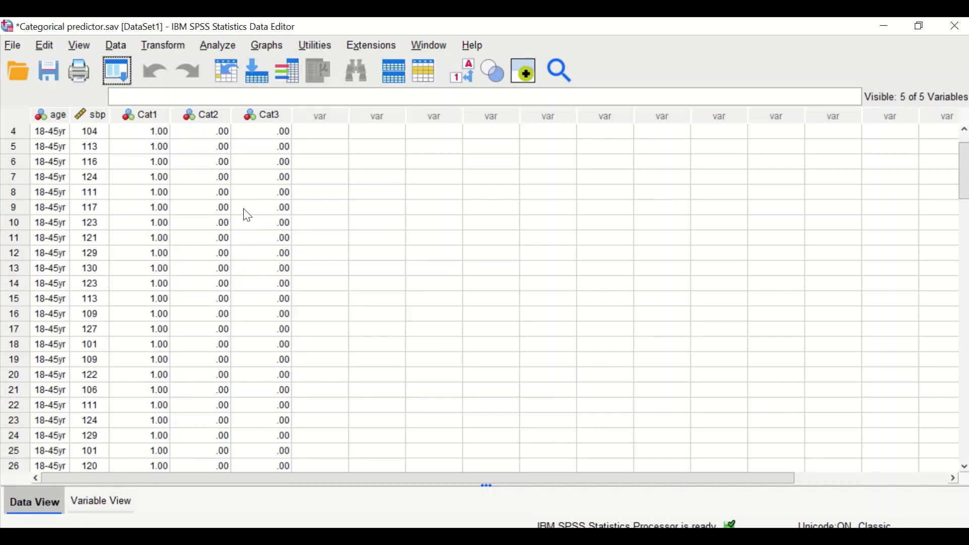
Set up a linear regression with sbp as the dependent variable
{"action": "left_click", "coordinate": [218, 46]}
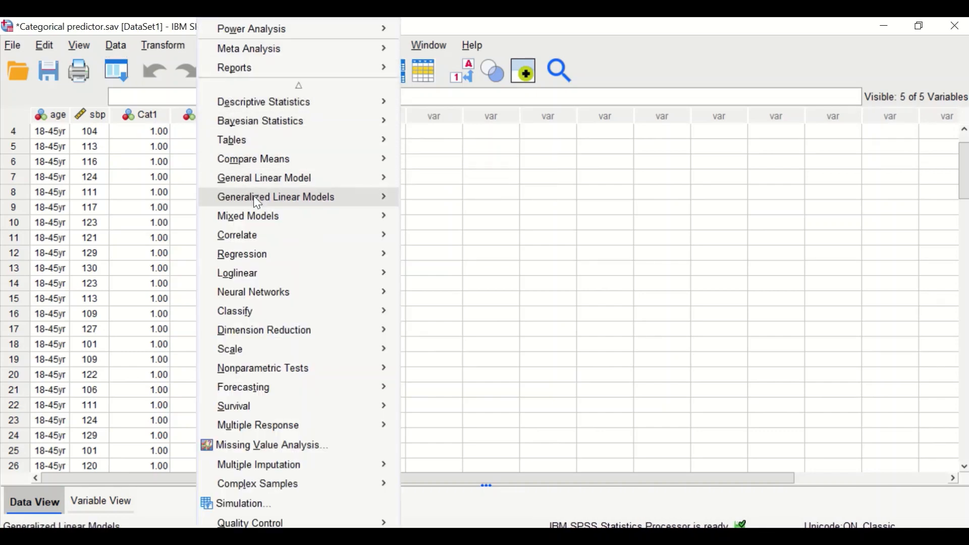
{"action": "mouse_move", "coordinate": [279, 258]}
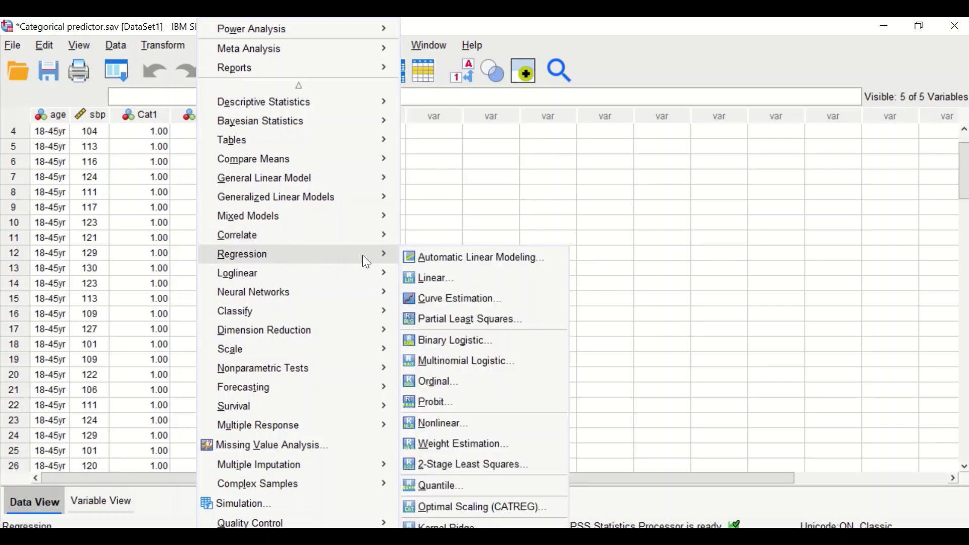
{"action": "left_click", "coordinate": [457, 278]}
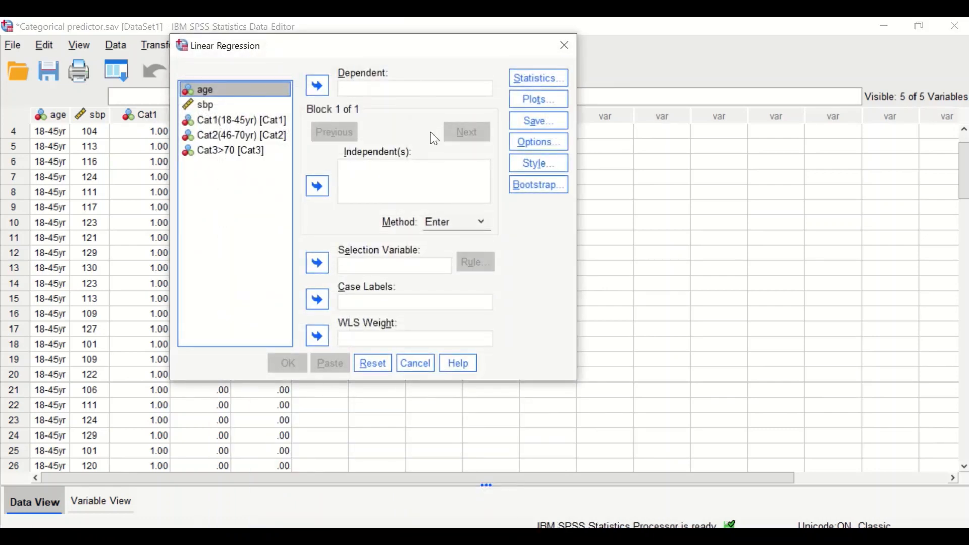
{"action": "left_click_drag", "start_coordinate": [417, 52], "coordinate": [370, 68]}
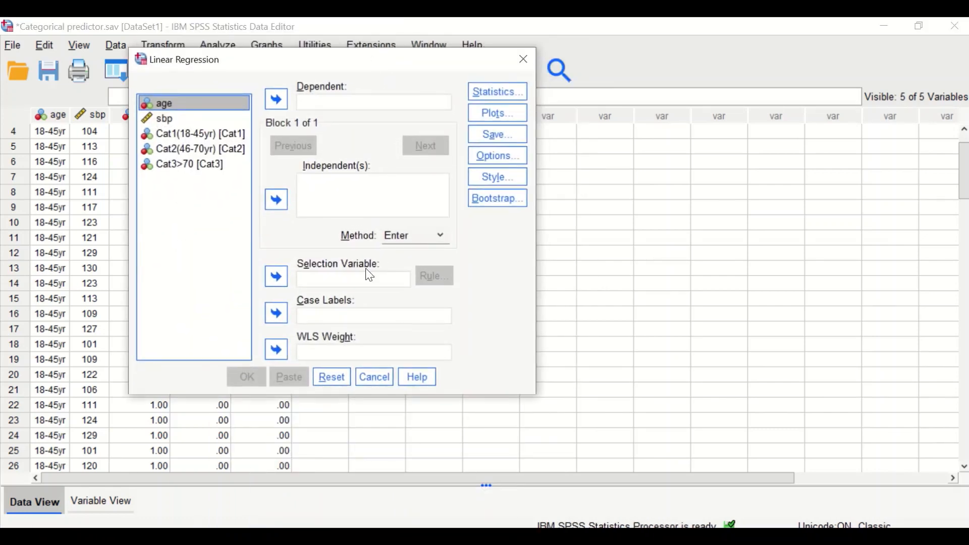
{"action": "left_click", "coordinate": [167, 119]}
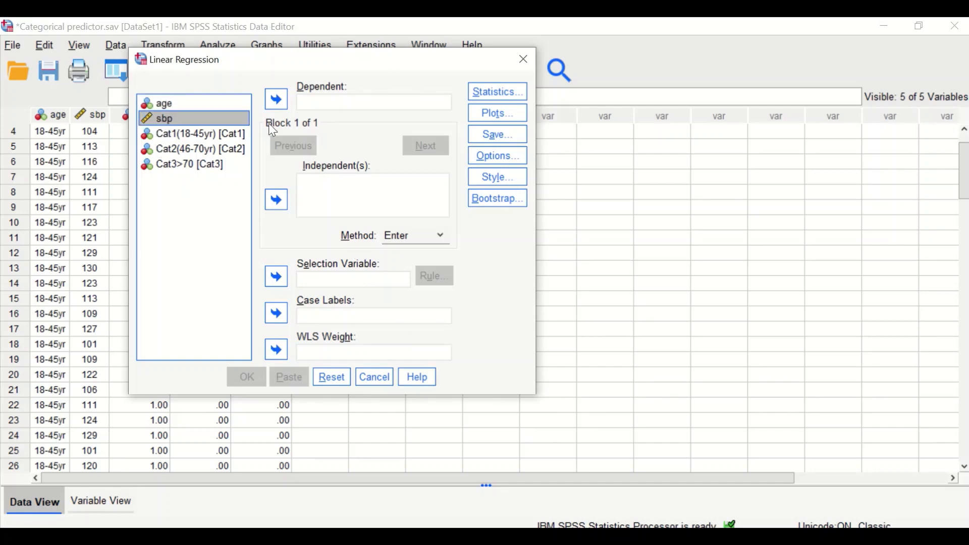
{"action": "left_click", "coordinate": [277, 101]}
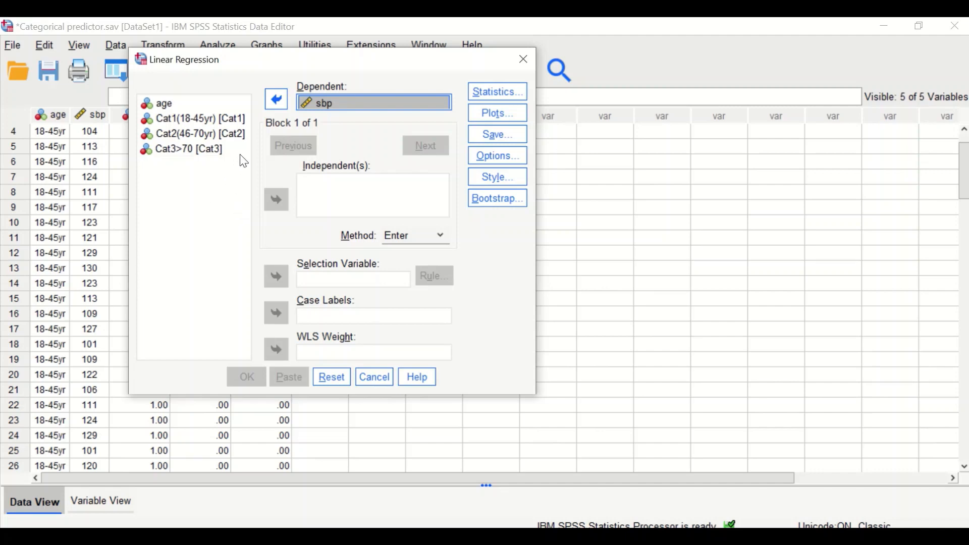
Enter Cat2 and Cat3 together as the independent variables, leaving Cat1 as the reference, and run the regression
{"action": "left_click", "coordinate": [186, 121]}
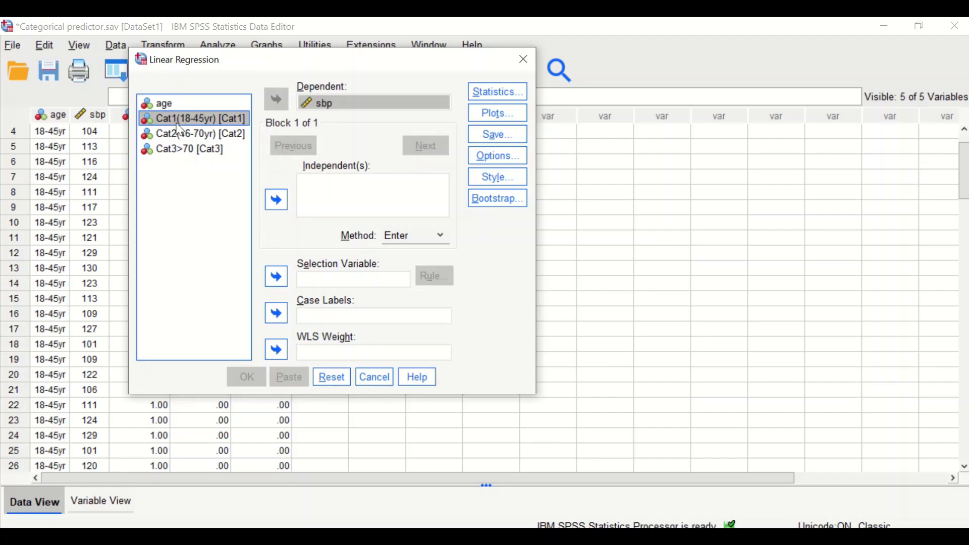
{"action": "left_click", "coordinate": [217, 134]}
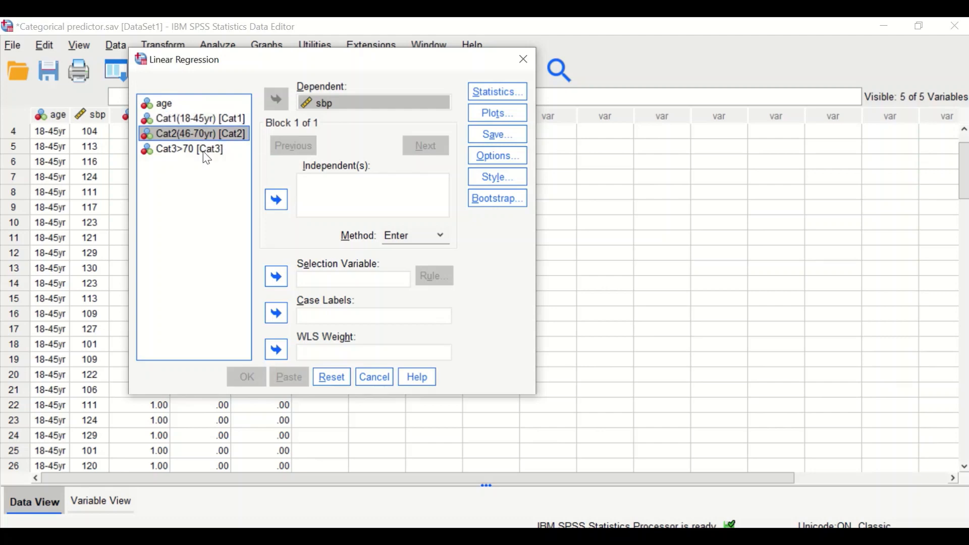
{"action": "left_click", "coordinate": [206, 152], "text": "shift"}
{"action": "left_click", "coordinate": [276, 200]}
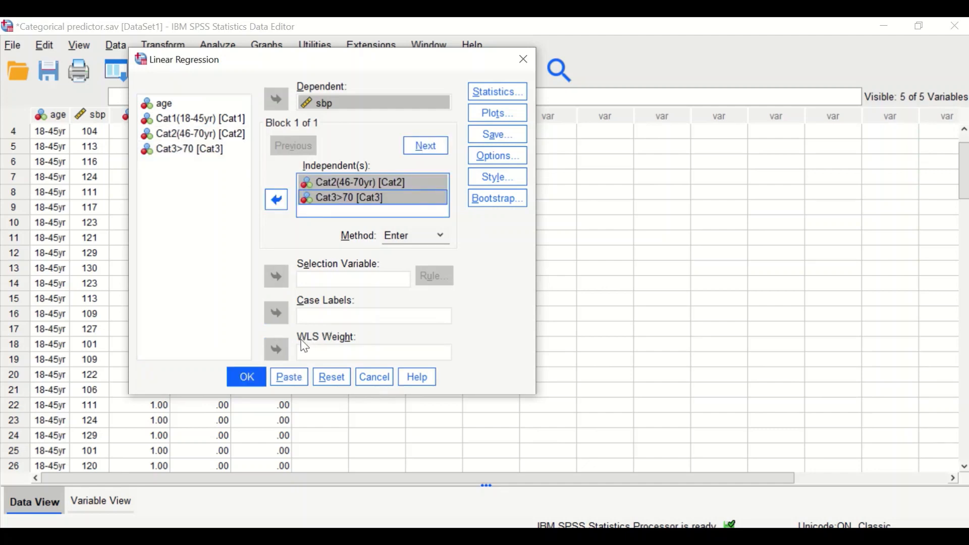
{"action": "left_click", "coordinate": [251, 372]}
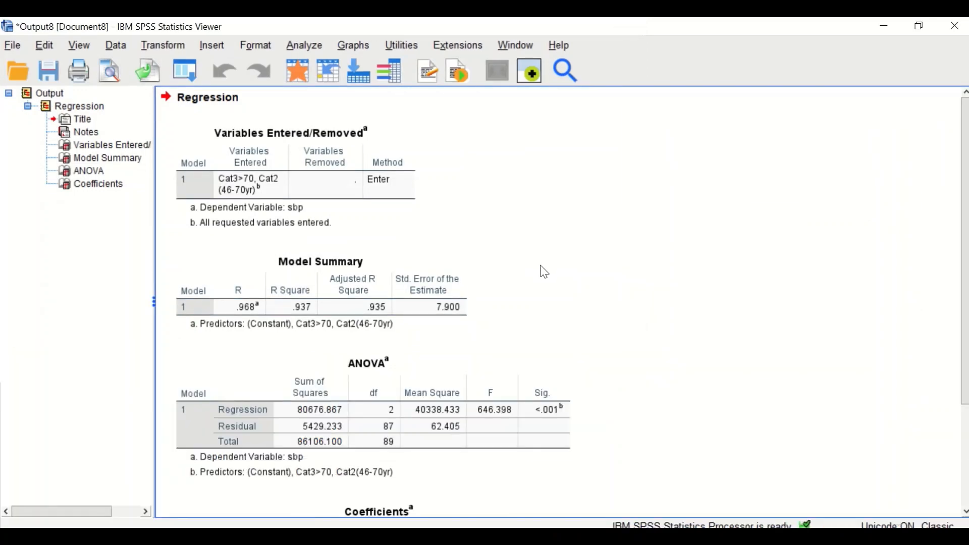
Examine the model summary, ANOVA and coefficients tables for the regression on Cat2 and Cat3
{"action": "left_click", "coordinate": [366, 310]}
{"action": "scroll", "coordinate": [468, 287], "scroll_direction": "down", "scroll_amount": 3}
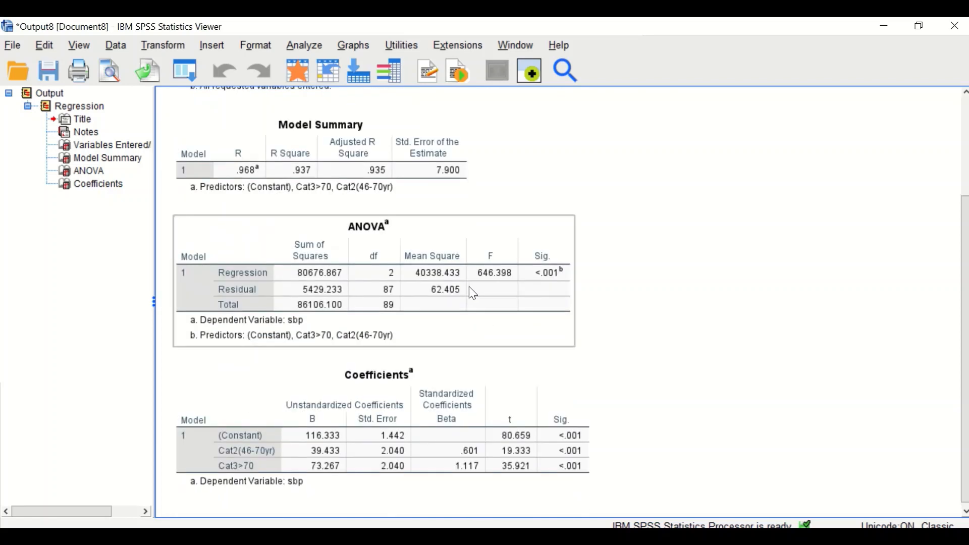
{"action": "scroll", "coordinate": [481, 265], "scroll_direction": "down", "scroll_amount": 1}
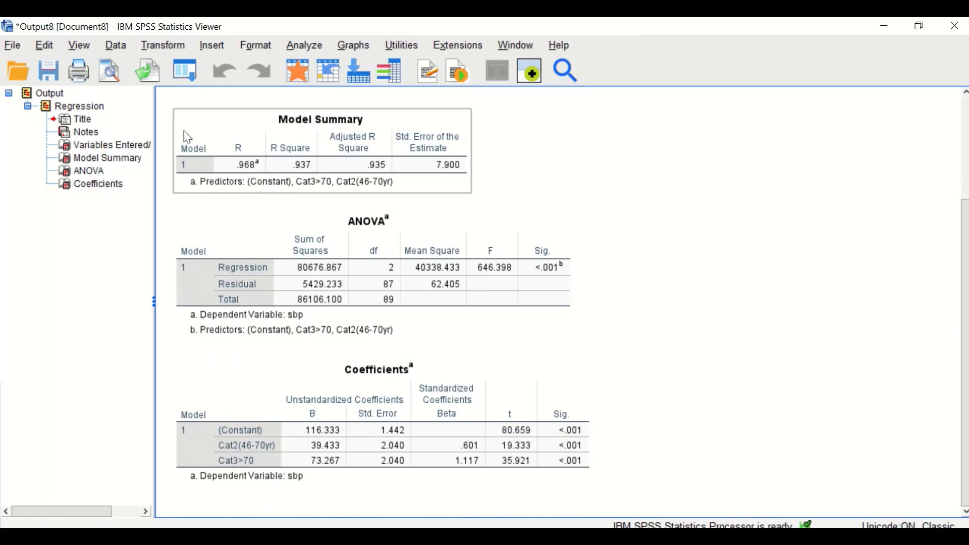
Recall the linear regression setup and remove Cat2 and Cat3 from the independent variables
{"action": "left_click", "coordinate": [185, 73]}
{"action": "left_click", "coordinate": [201, 96]}
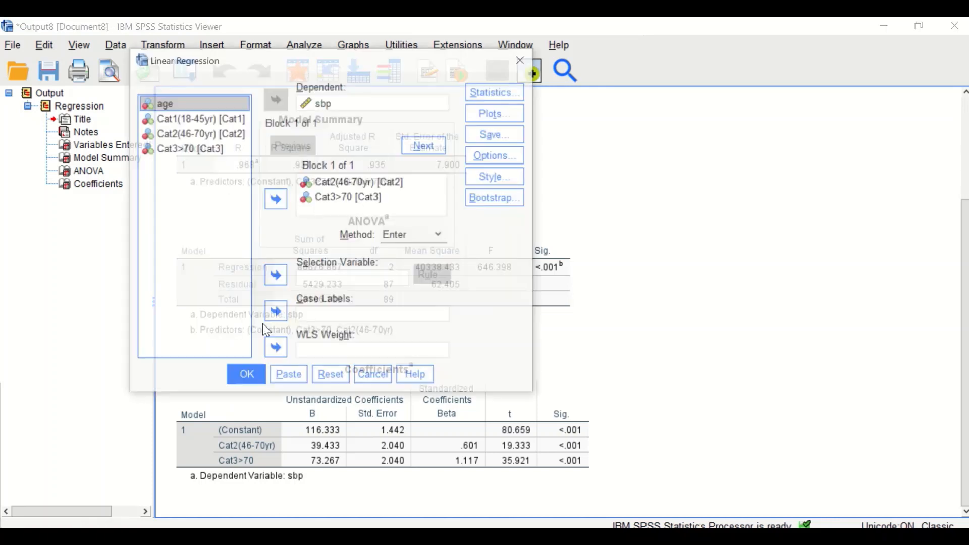
{"action": "left_click", "coordinate": [348, 182]}
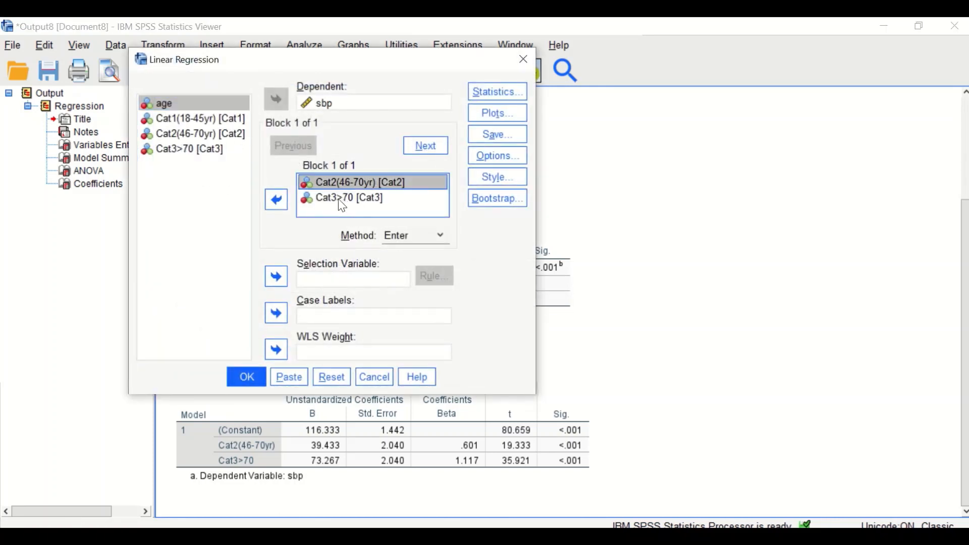
{"action": "left_click", "coordinate": [338, 199], "text": "shift"}
{"action": "left_click", "coordinate": [277, 202]}
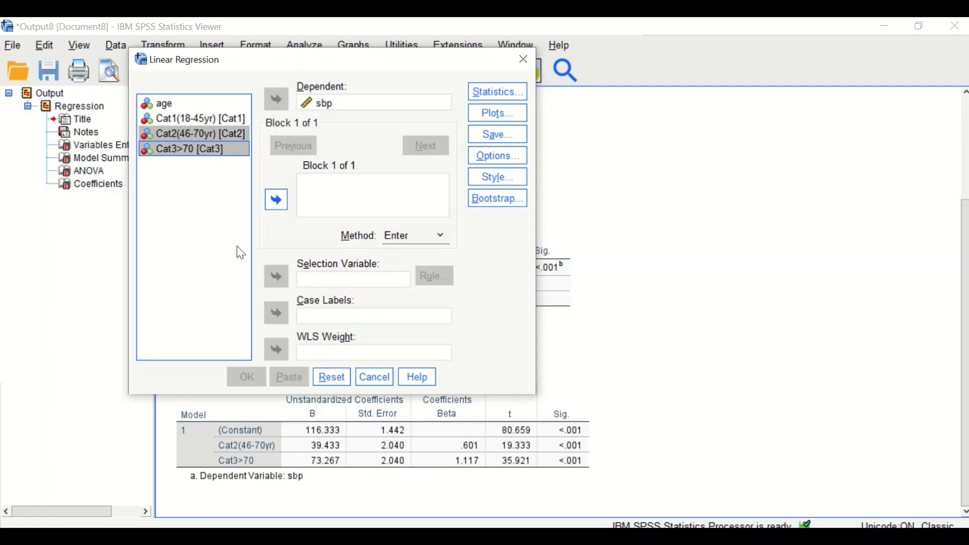
Enter Cat1 and Cat3 as the independent variables, with Cat2 as the reference, and run the regression on sbp
{"action": "left_click", "coordinate": [205, 115]}
{"action": "left_click", "coordinate": [276, 201]}
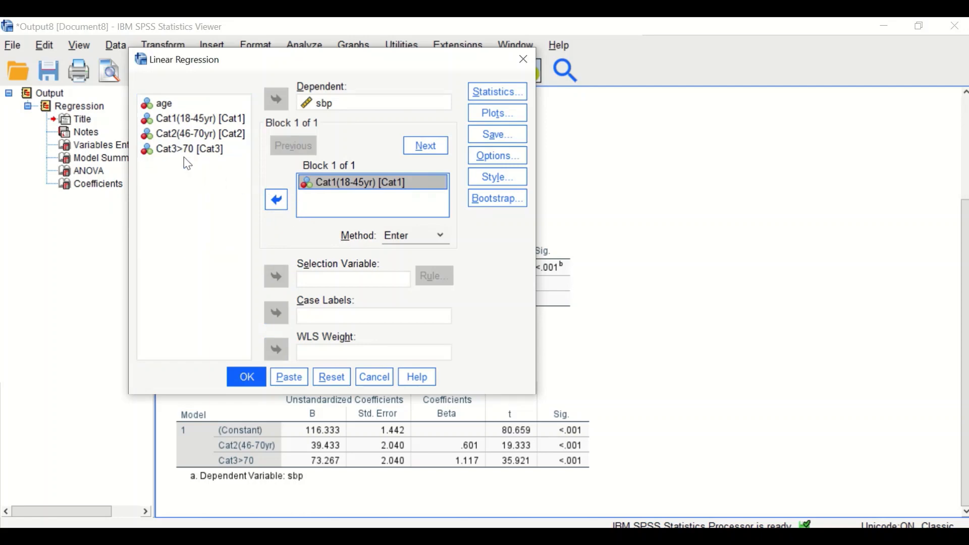
{"action": "left_click", "coordinate": [174, 149]}
{"action": "left_click", "coordinate": [283, 205]}
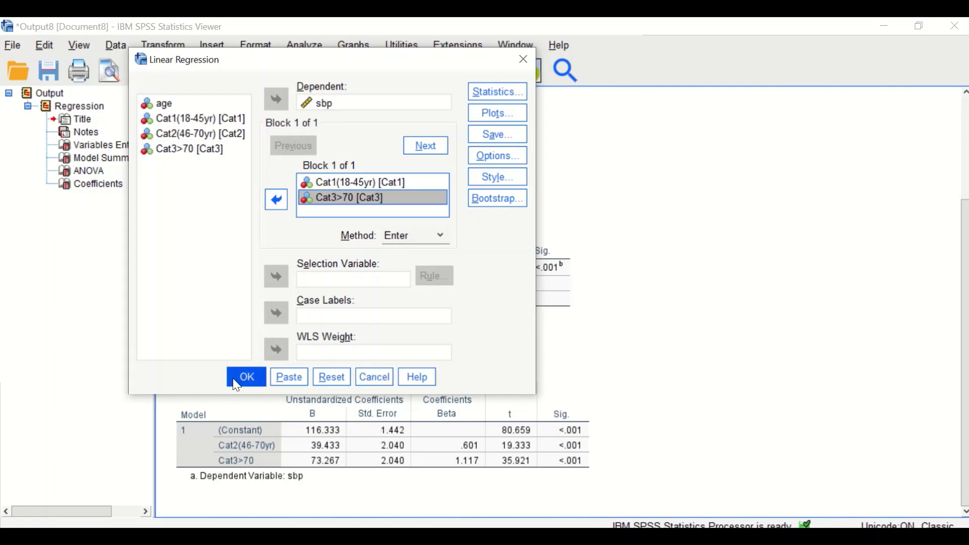
{"action": "left_click", "coordinate": [246, 377]}
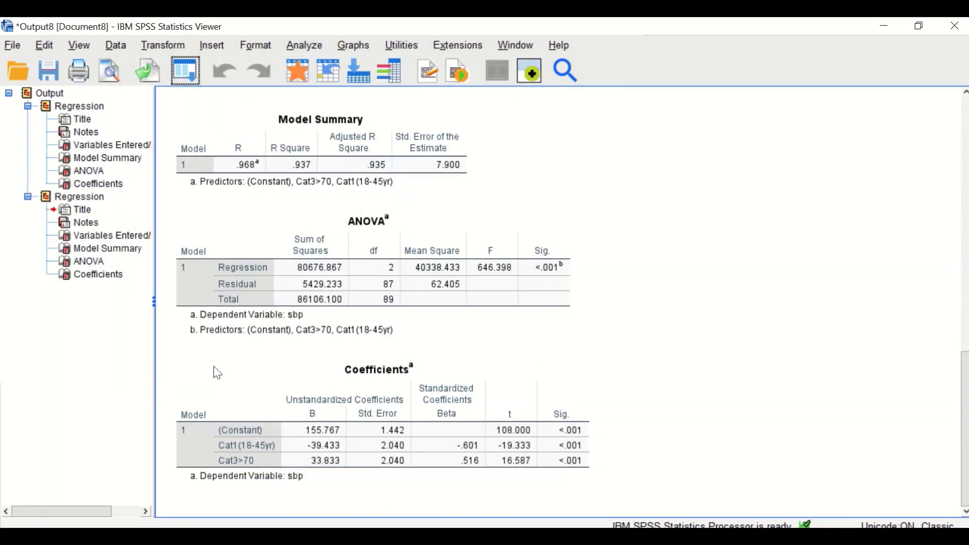
{"action": "left_click", "coordinate": [410, 334]}
{"action": "left_click", "coordinate": [343, 473]}
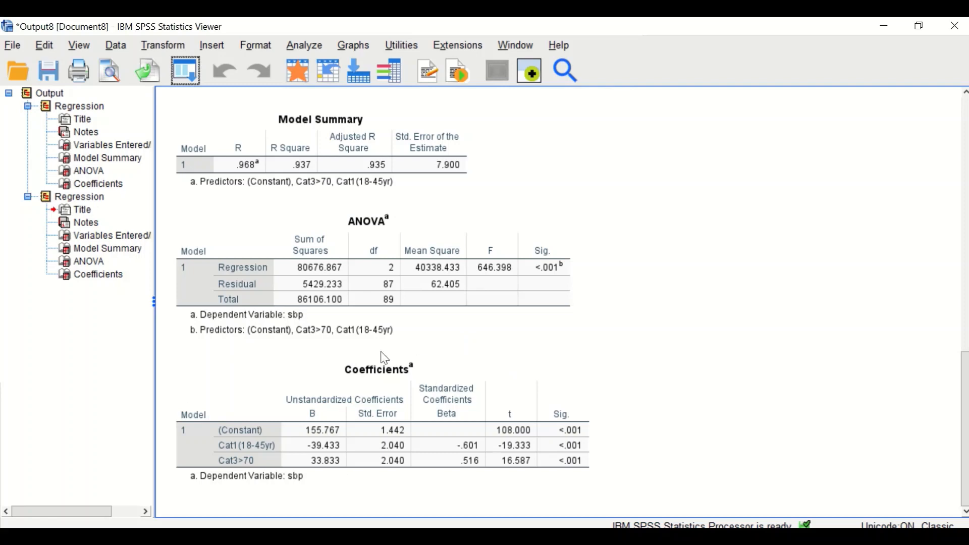